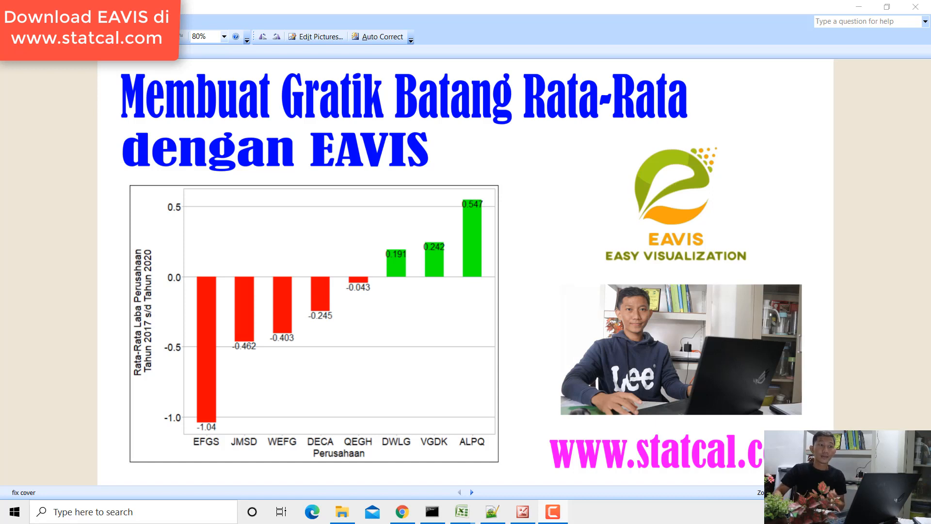
- Minimize the cover picture and examine the average-profit bar chart and its formatting options in the Chrome page behind it
left_click(861, 8)
scroll(499, 251, "down", 5)
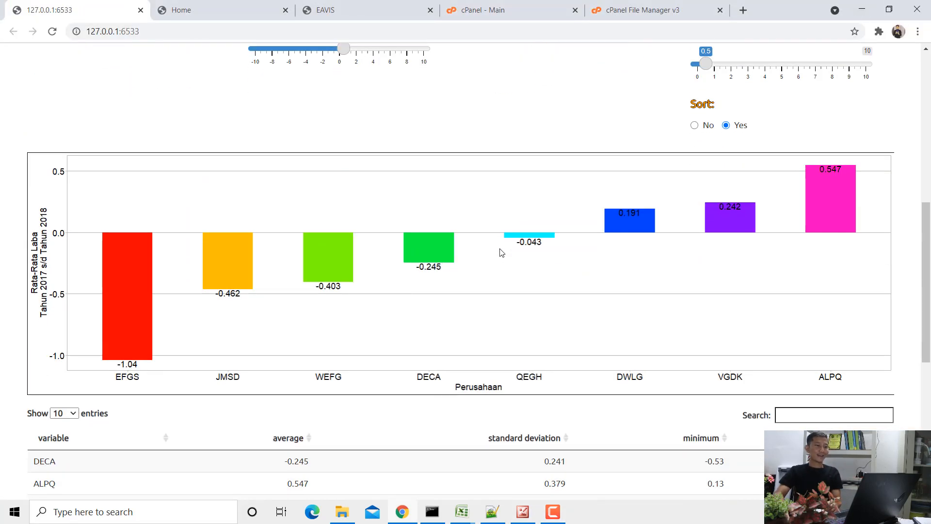
scroll(498, 252, "up", 7)
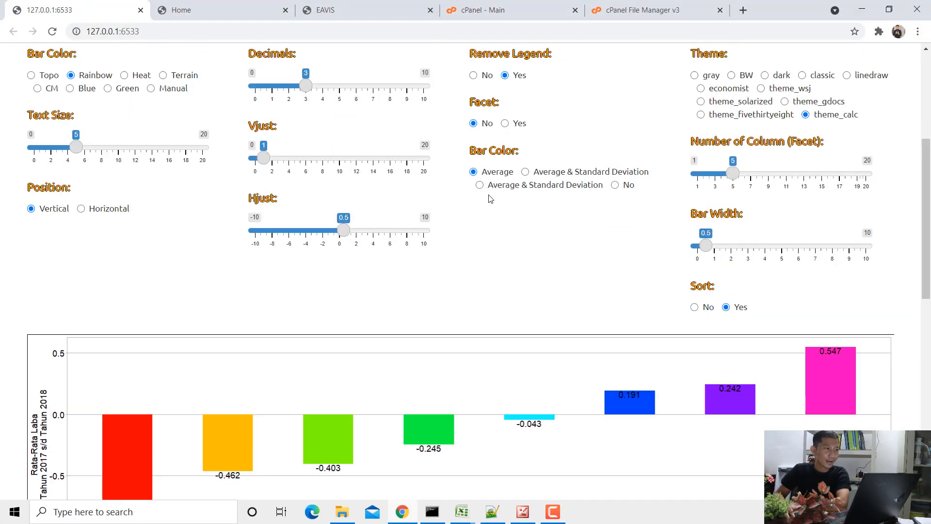
scroll(489, 198, "down", 7)
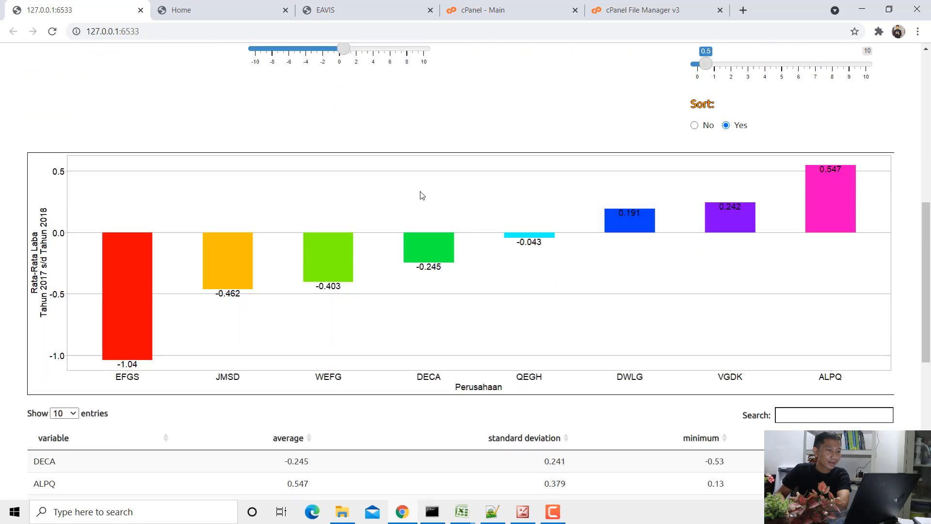
scroll(223, 214, "up", 4)
scroll(221, 212, "down", 3)
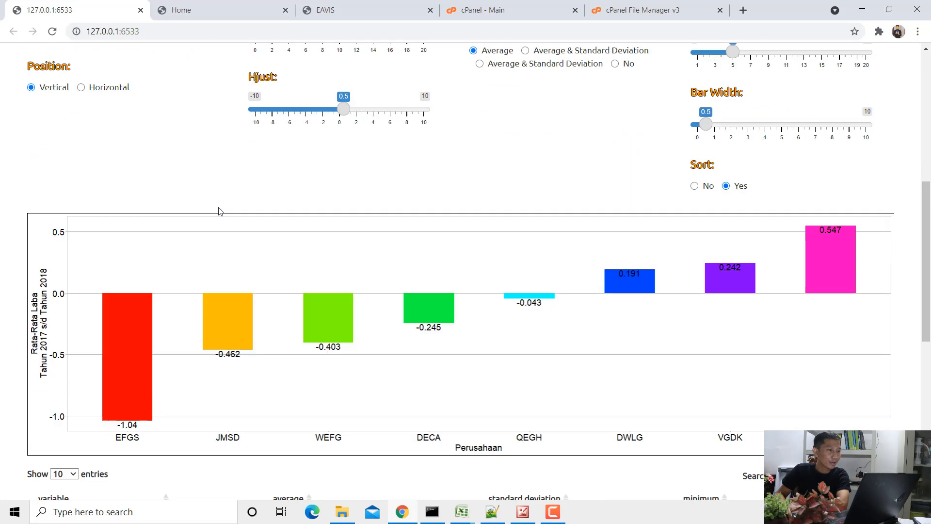
scroll(218, 211, "up", 5)
scroll(170, 201, "down", 1)
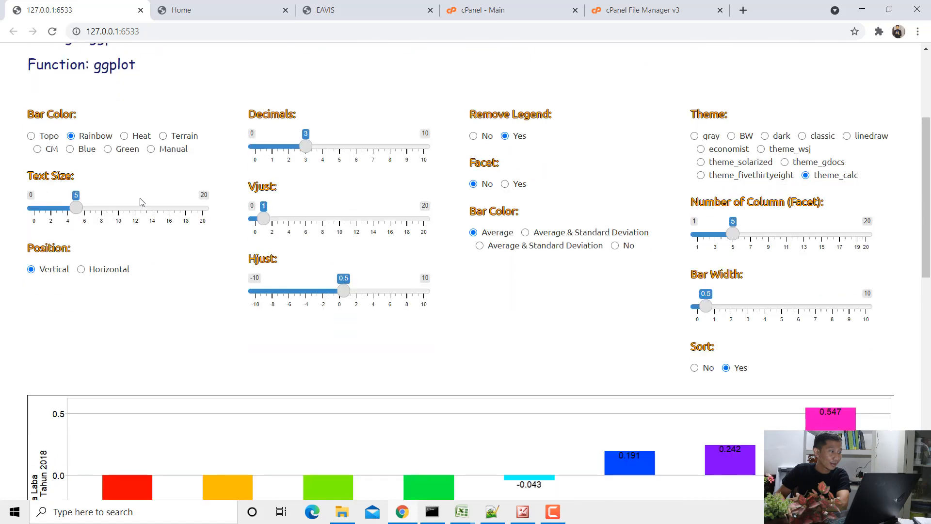
- Try the Topo, Heat, Terrain and CM palettes on the bars, and settle on the Manual bar color
left_click(31, 136)
scroll(34, 145, "down", 2)
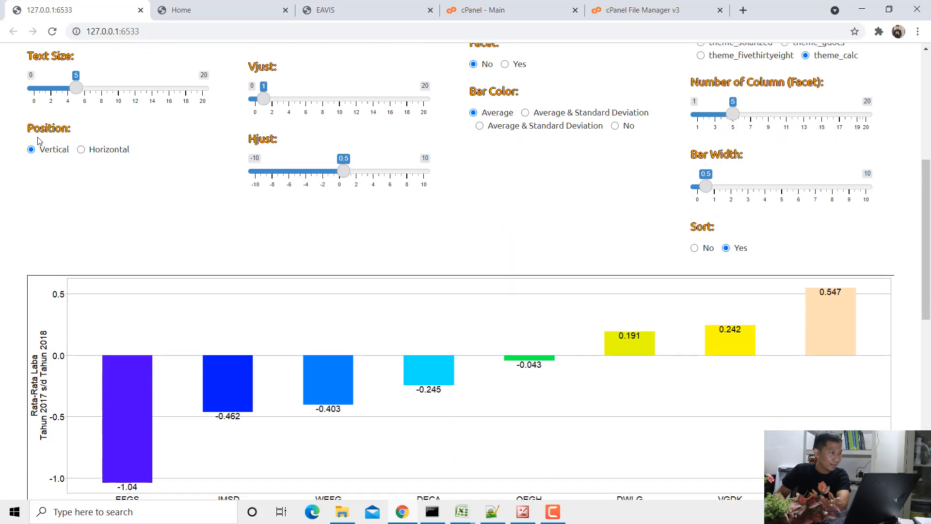
scroll(70, 114, "up", 2)
scroll(76, 118, "down", 1)
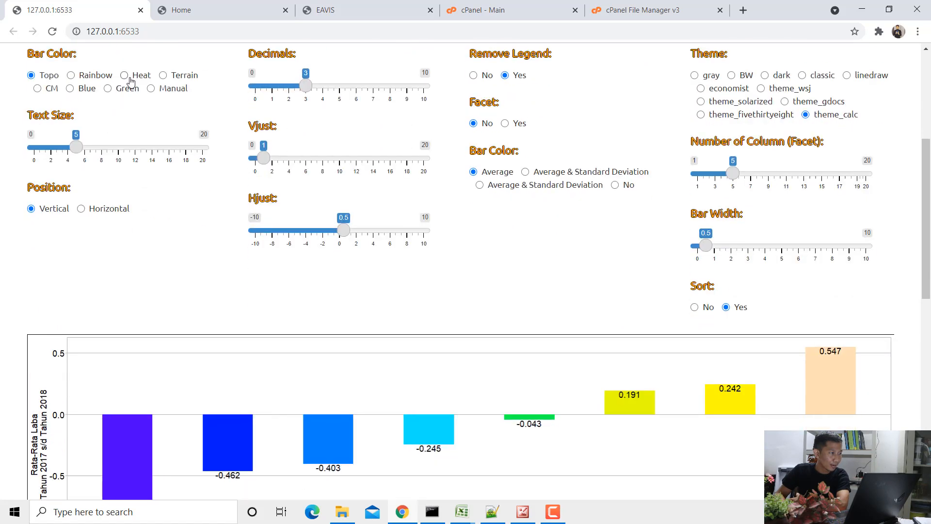
left_click(127, 76)
left_click(172, 76)
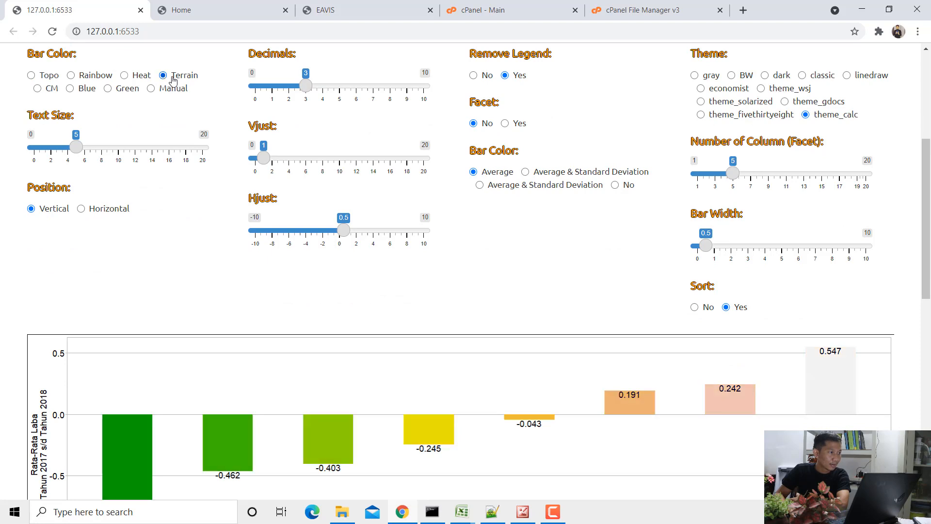
left_click(50, 92)
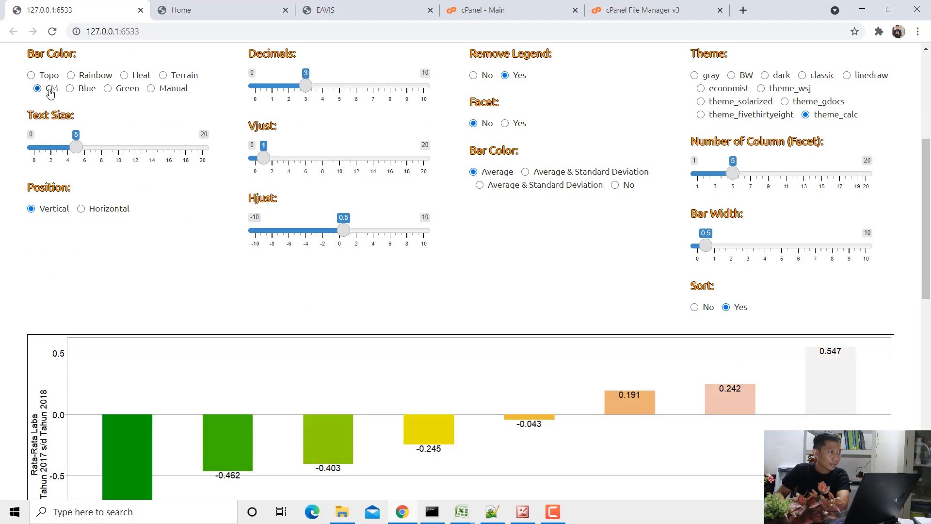
left_click(152, 89)
scroll(160, 180, "down", 2)
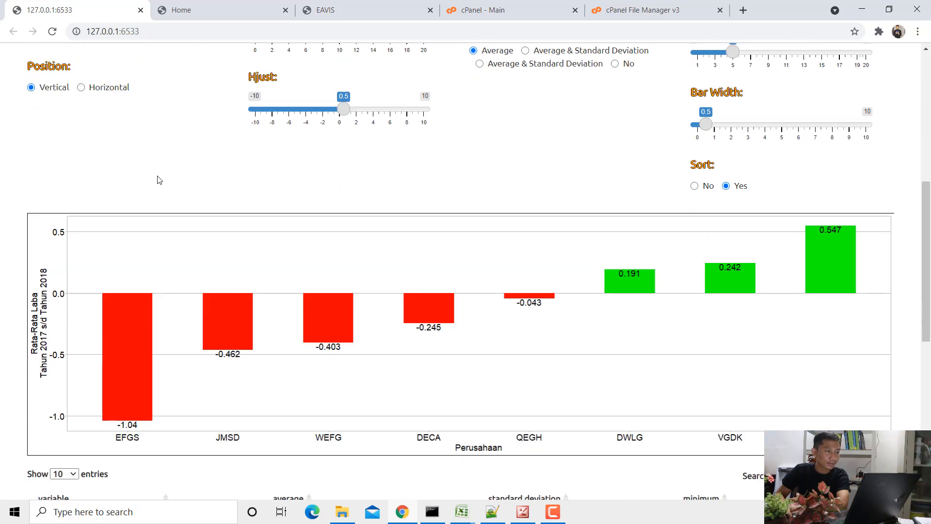
- Turn sorting of the bars off and back on to compare the two orders
left_click(707, 187)
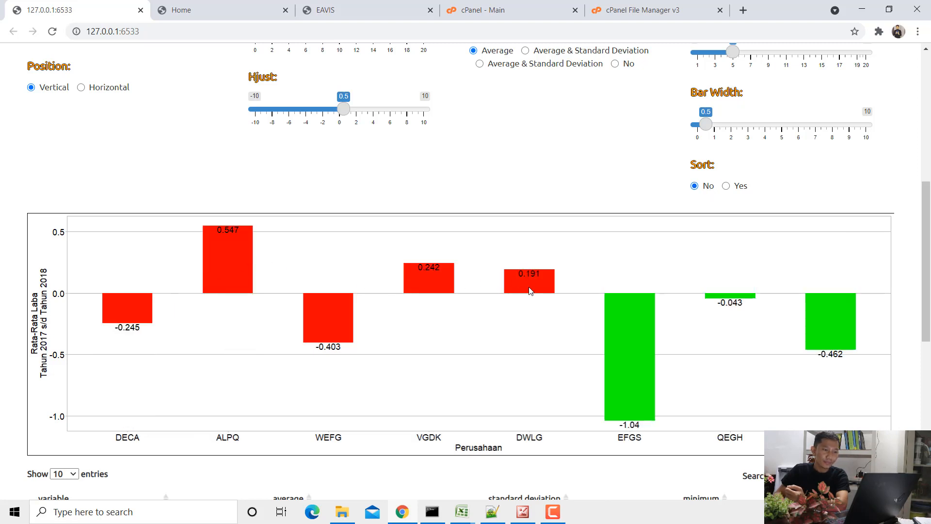
left_click(732, 188)
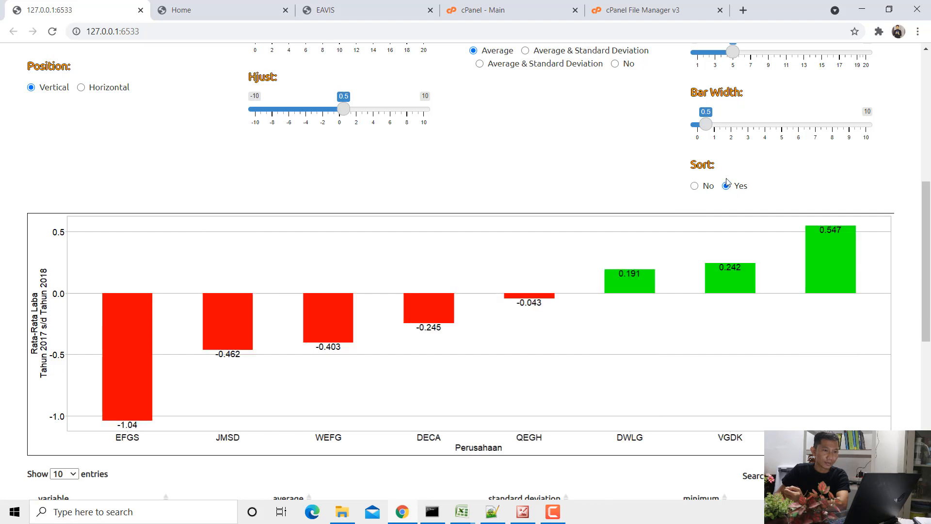
- Try both Average & Standard Deviation label options on the bars and return the labels to Average
scroll(550, 208, "up", 2)
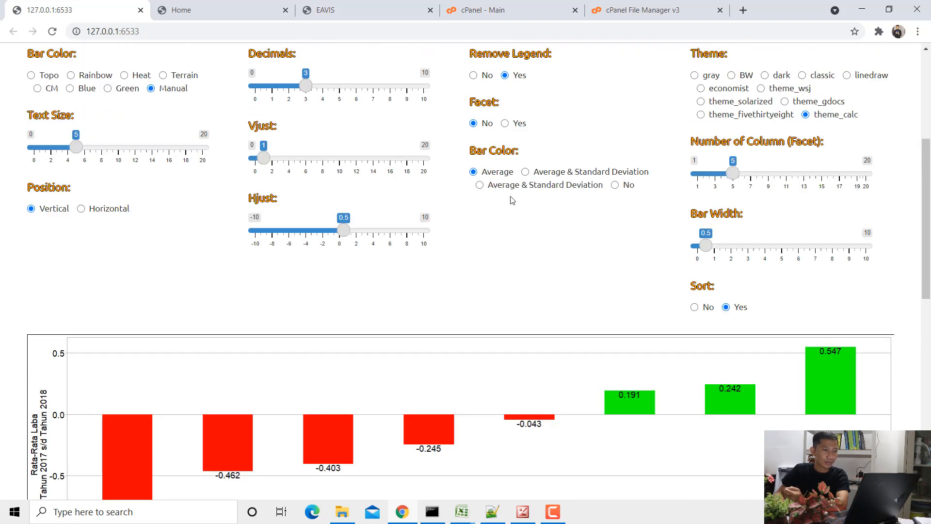
scroll(522, 181, "down", 1)
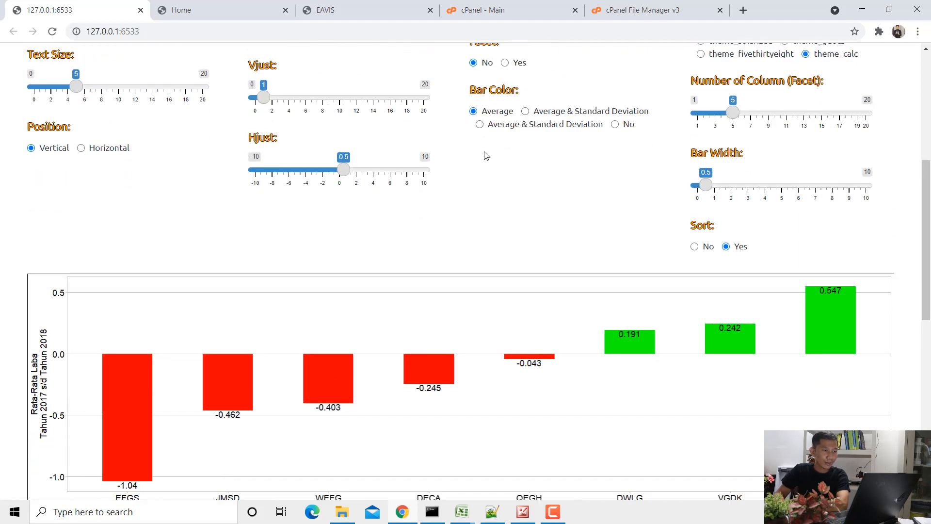
left_click(536, 116)
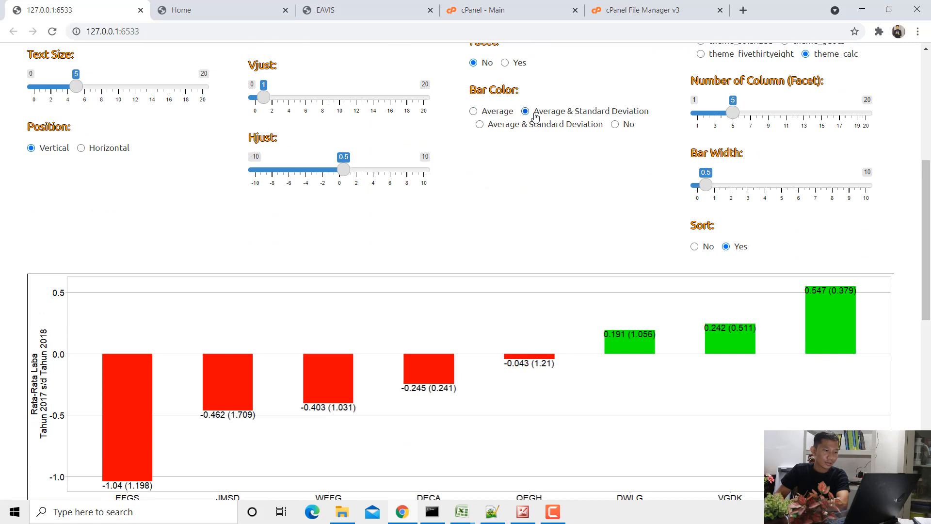
left_click(500, 124)
left_click(484, 112)
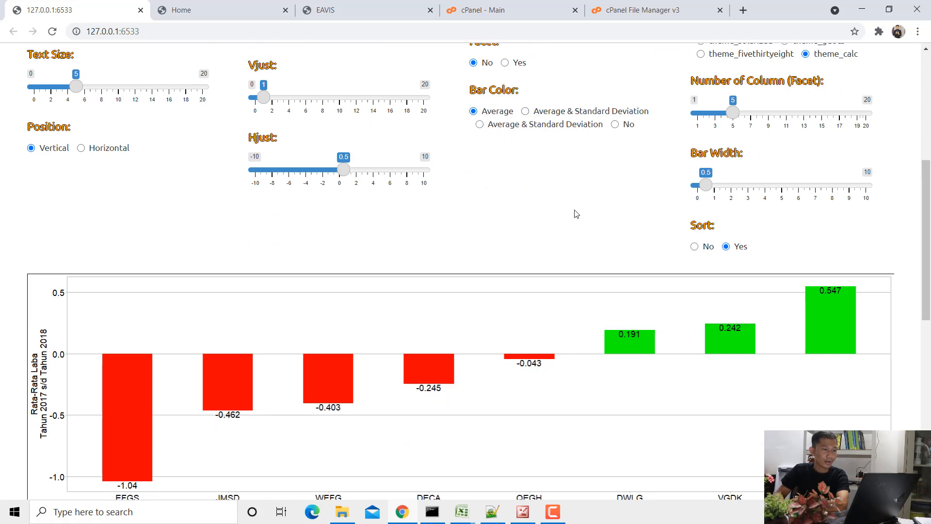
- Set the bar chart's position to Horizontal and view the redrawn bars
scroll(575, 213, "up", 3)
scroll(579, 216, "down", 2)
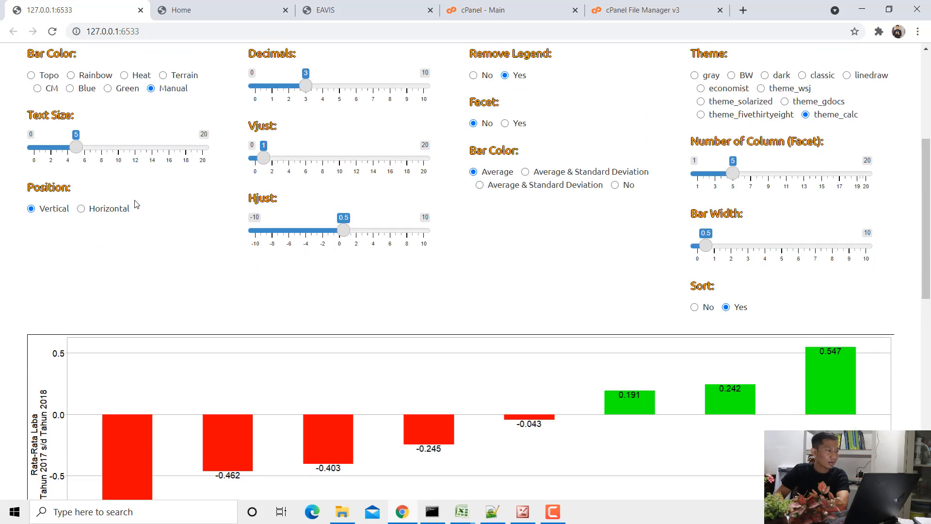
left_click(116, 212)
scroll(118, 217, "down", 3)
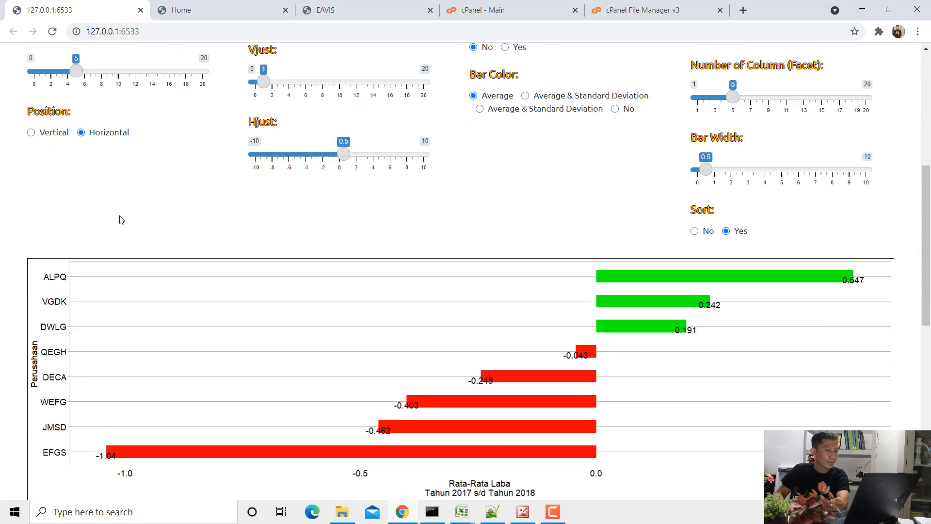
scroll(119, 218, "up", 2)
scroll(490, 194, "up", 1)
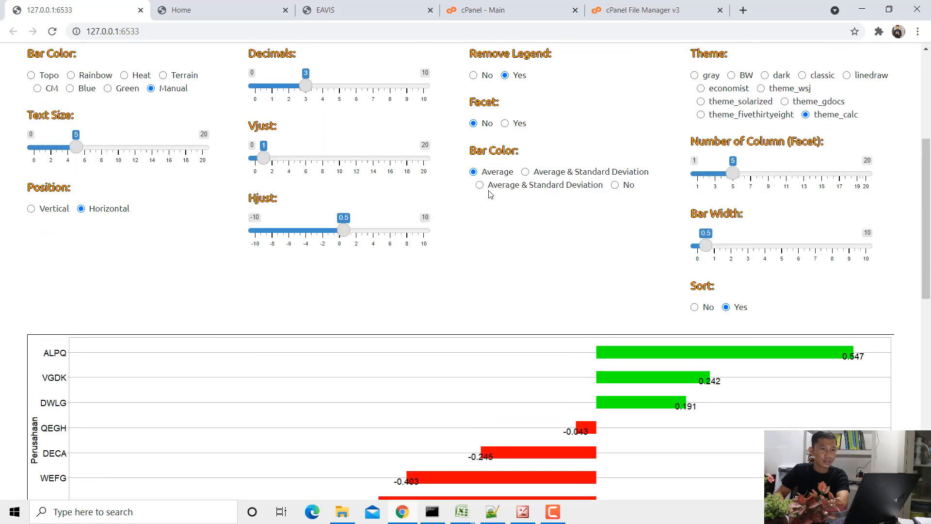
scroll(490, 193, "down", 2)
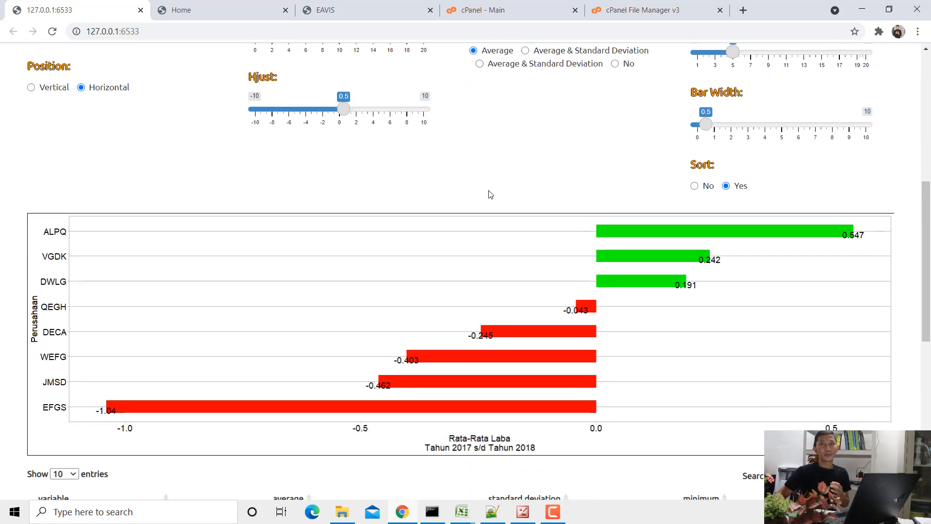
- Try theme_fivethirtyeight and theme_solarized on the horizontal chart, and settle on theme_wsj
scroll(490, 194, "up", 4)
scroll(566, 219, "down", 2)
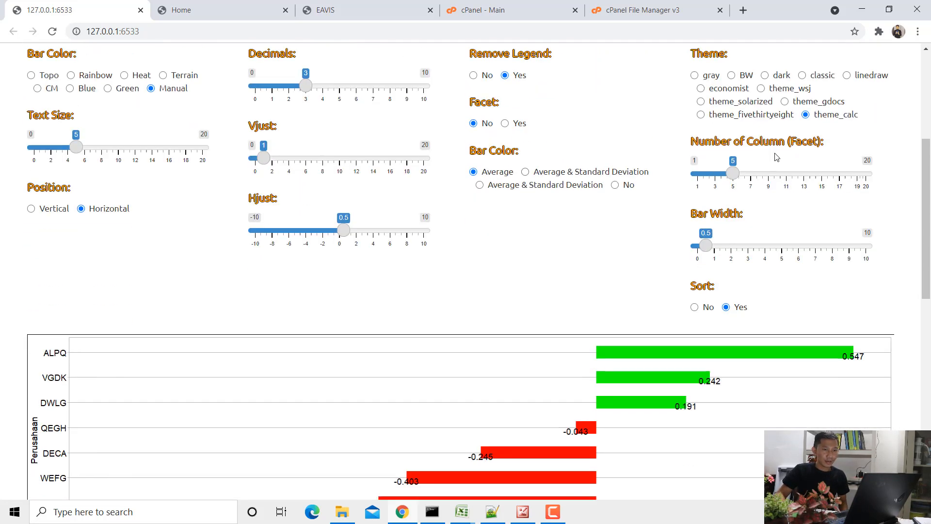
left_click(769, 116)
scroll(752, 97, "down", 2)
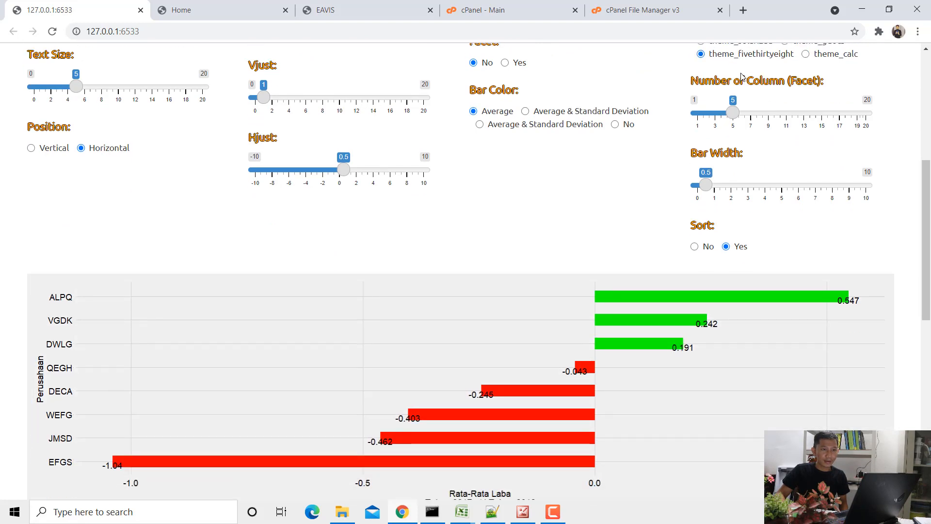
scroll(743, 82, "up", 2)
left_click(737, 103)
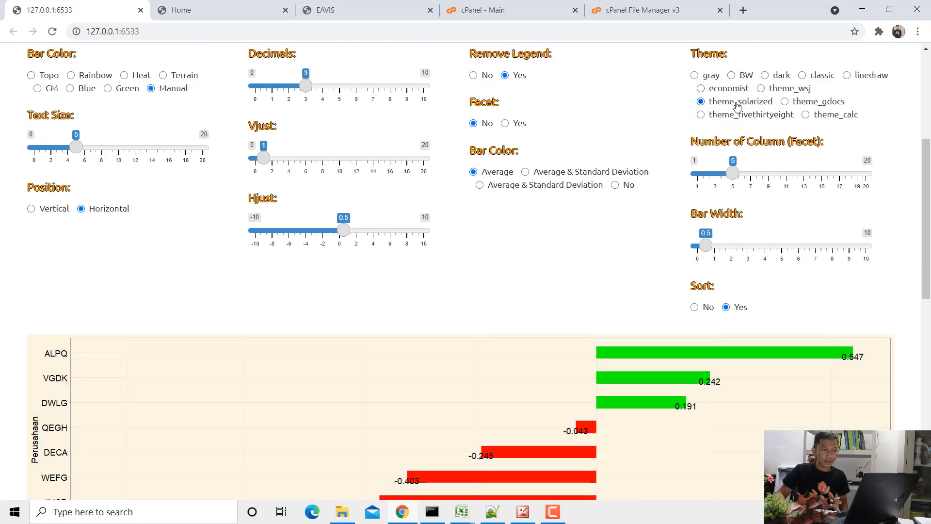
left_click(761, 88)
scroll(666, 188, "down", 1)
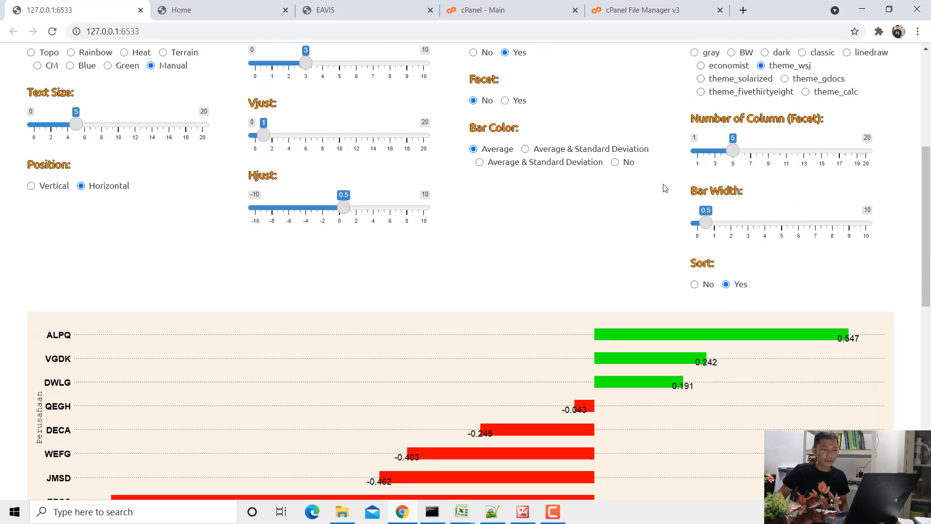
scroll(665, 189, "down", 2)
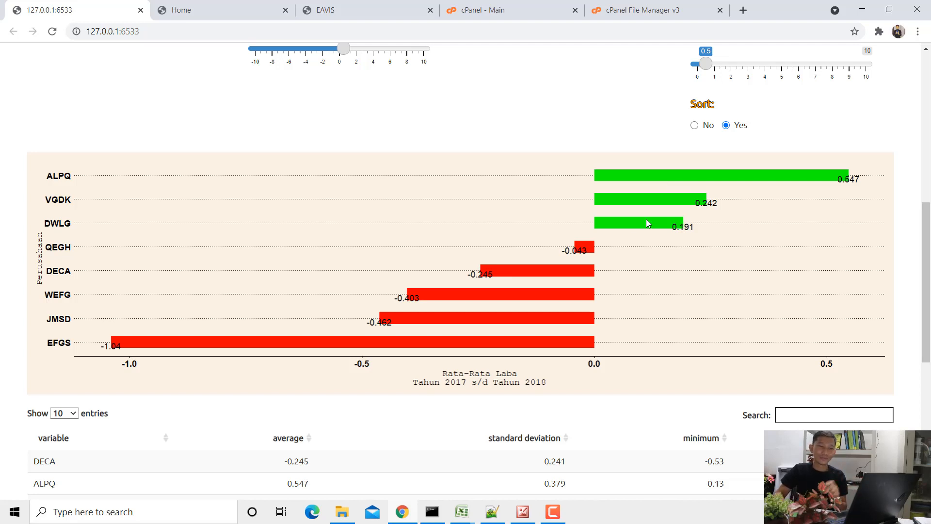
- View the yearly company profit data in the "data bab 3 laba" workbook in Excel and return to Chrome
left_click(464, 511)
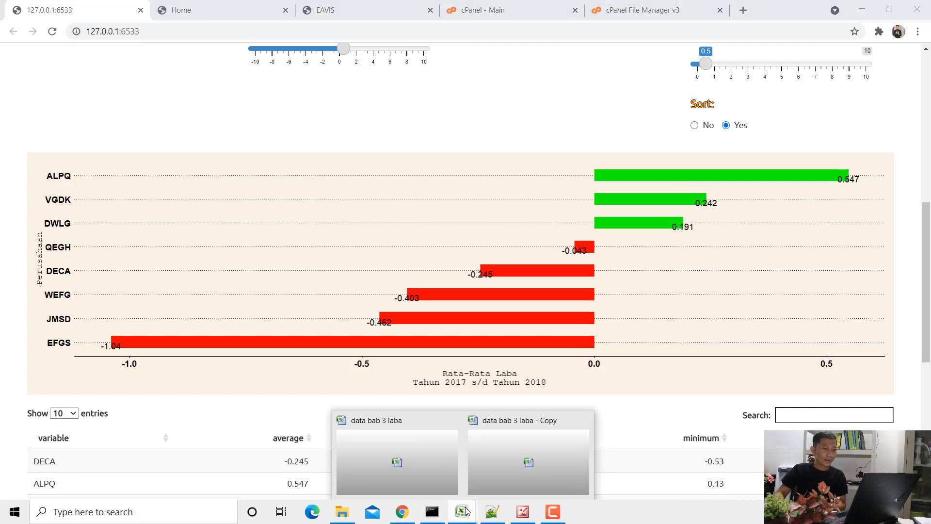
left_click(407, 473)
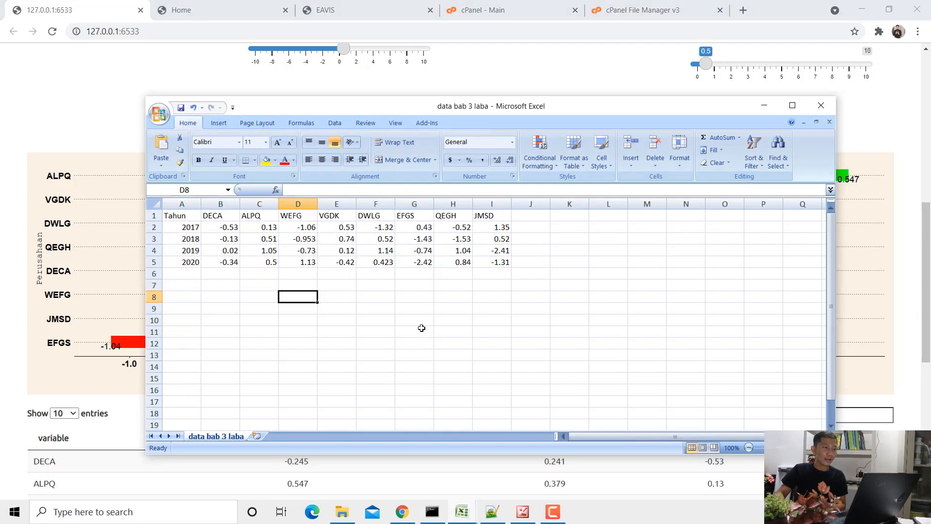
left_click(406, 511)
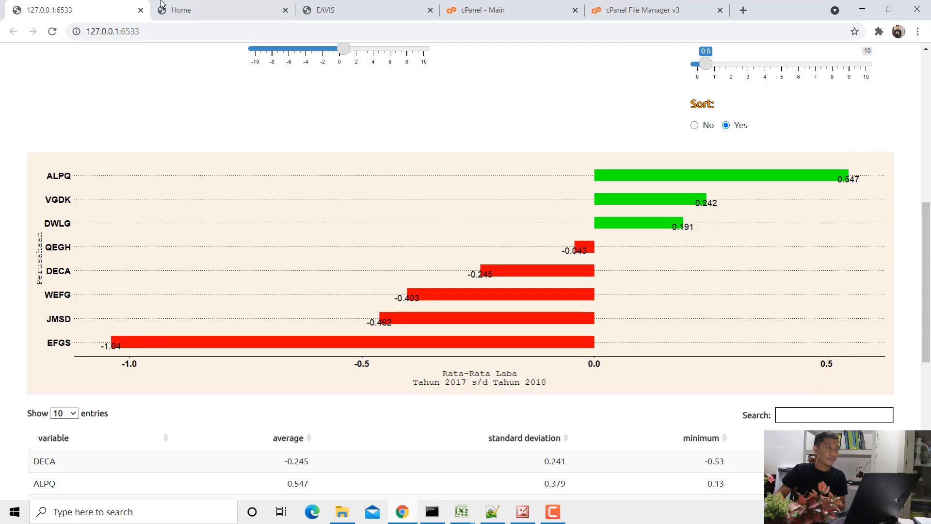
- Examine the EAVIS (Easy Visualization) download entry on the statcal.com home page, highlighting its version date
left_click(173, 11)
left_click(325, 7)
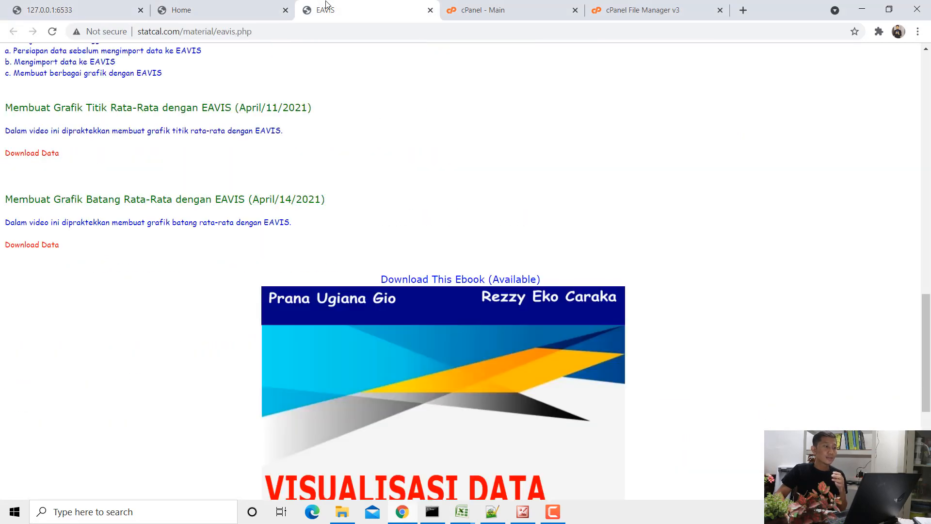
left_click(212, 6)
left_click(138, 32)
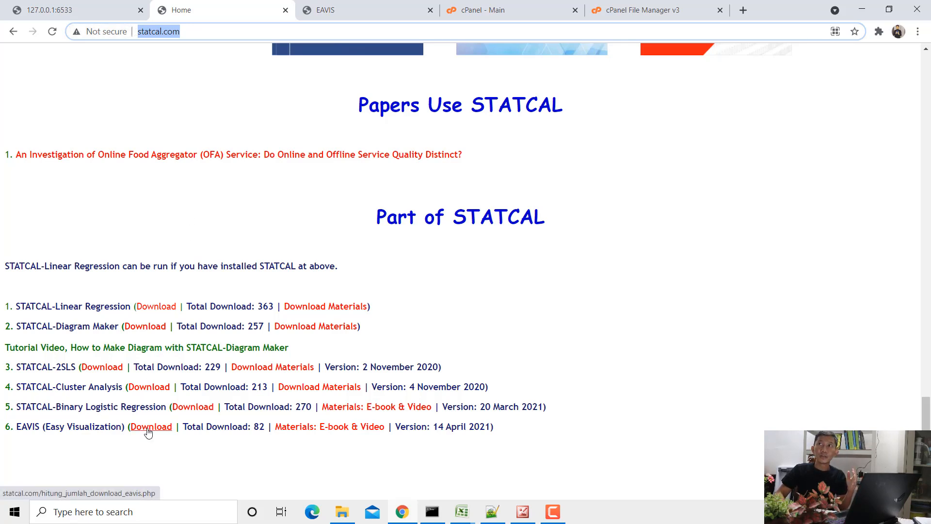
left_click_drag(438, 428, 488, 428)
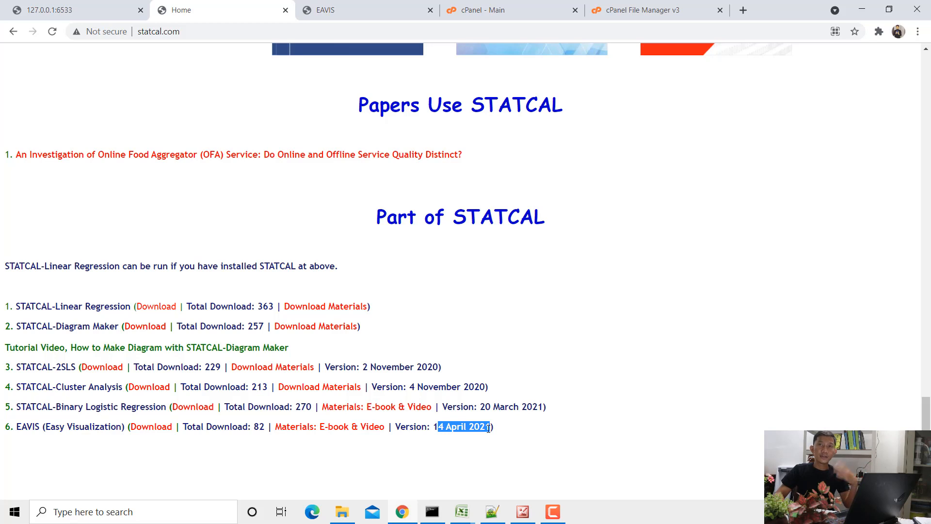
left_click(458, 425)
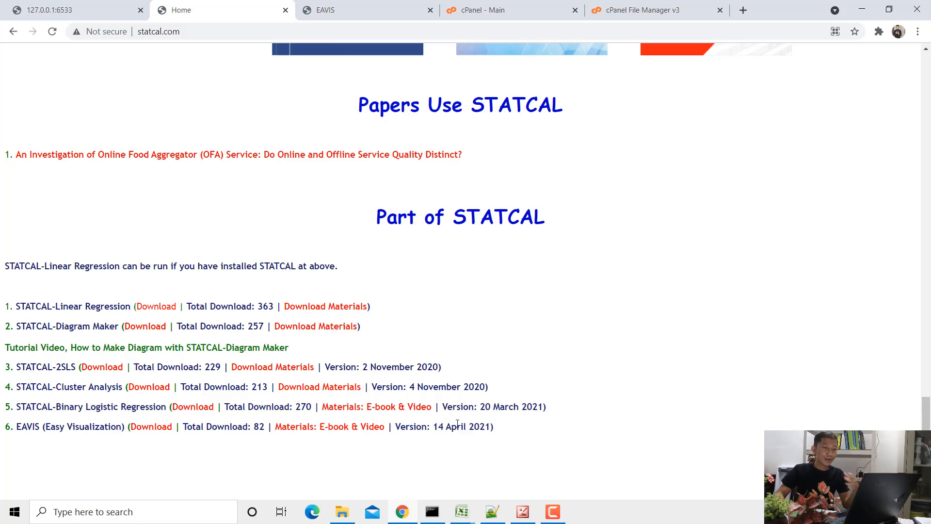
left_click_drag(438, 428, 485, 428)
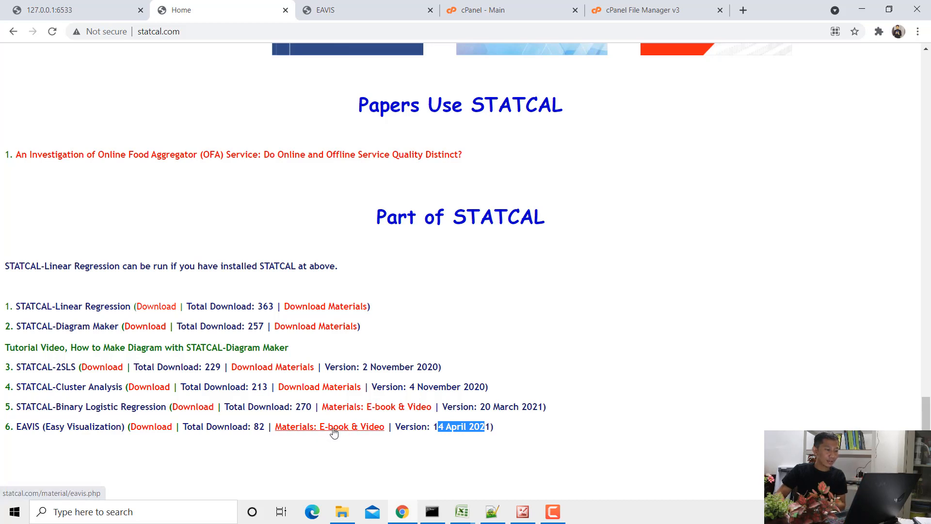
- Find the data download for "Membuat Grafik Batang Rata-Rata dengan EAVIS" on the EAVIS materials page
left_click(326, 9)
scroll(191, 183, "up", 7)
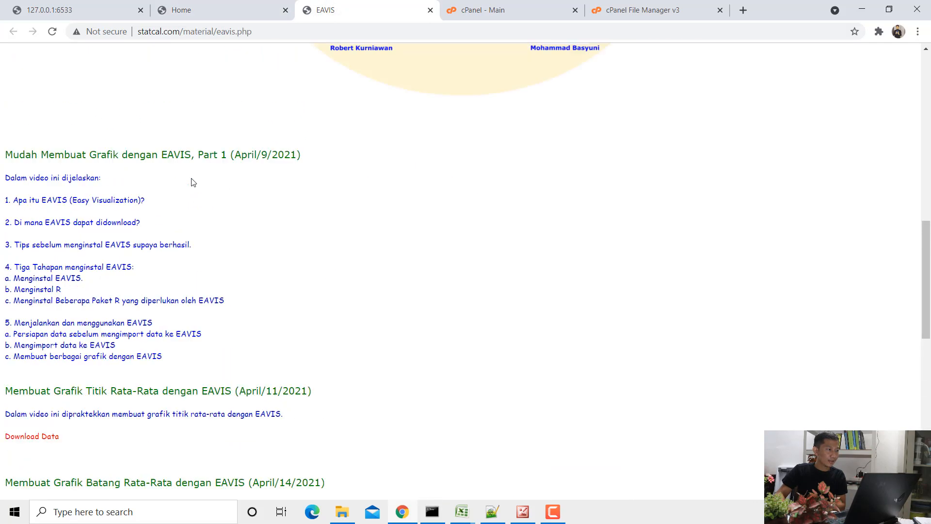
scroll(191, 183, "down", 7)
scroll(191, 183, "down", 1)
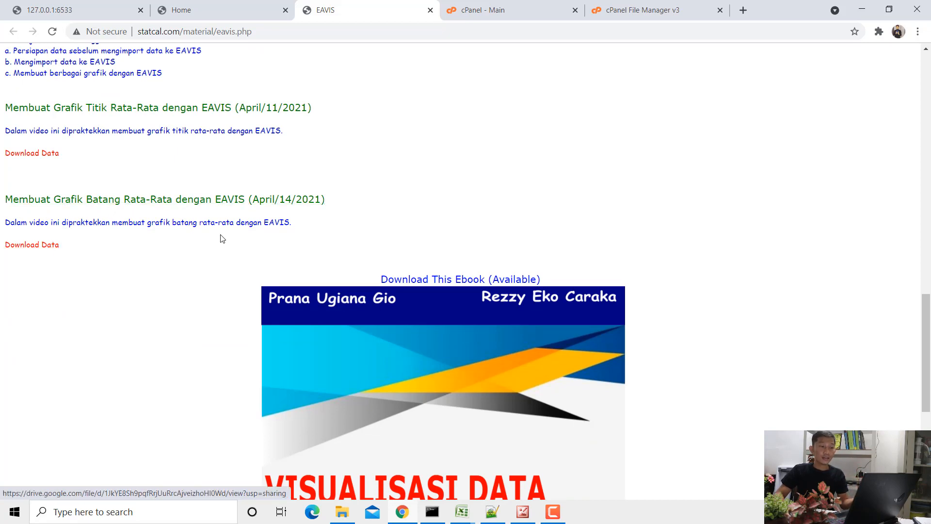
- View the ebook download entry on the EAVIS materials page and return to the "data bab 3 laba" workbook in Excel
scroll(468, 214, "down", 2)
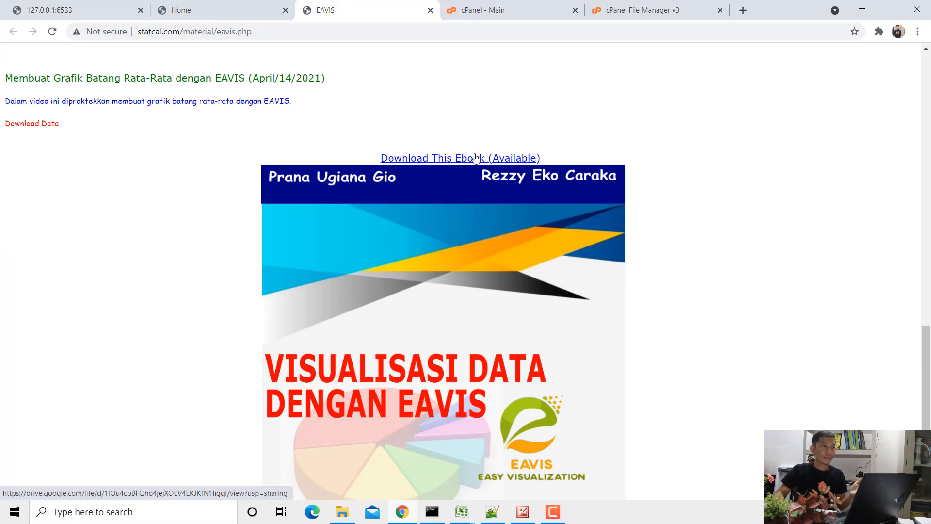
left_click(862, 9)
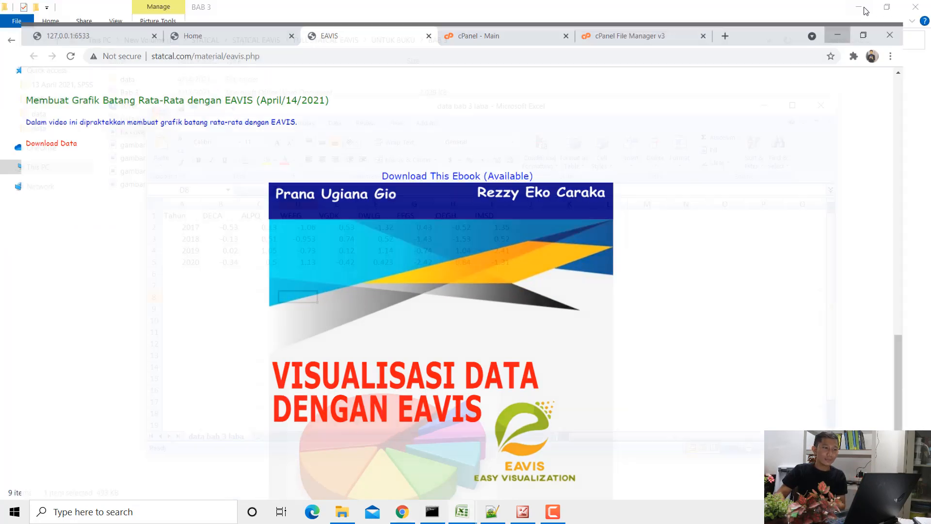
left_click(331, 306)
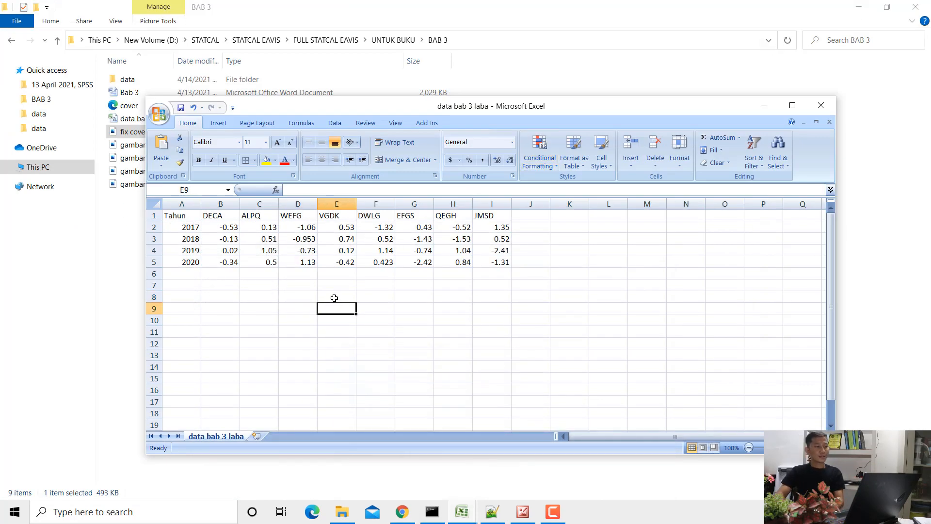
- Open a blank Notepad document over the Excel workbook
key("super")
type("notepad")
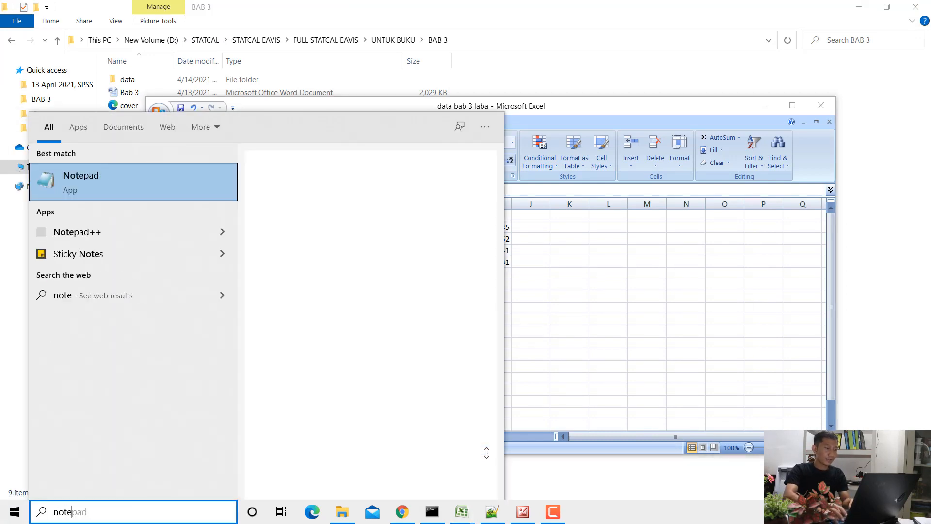
key("Return")
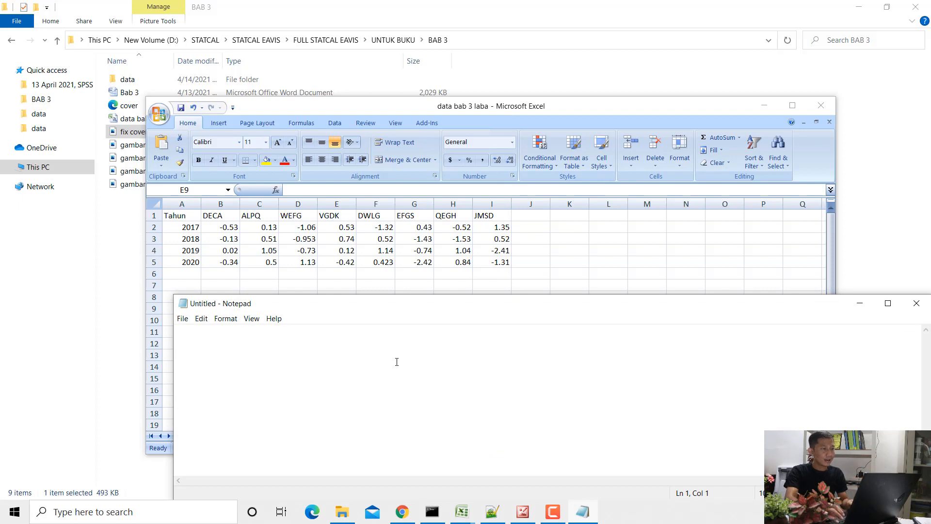
- Write the heading "Laba Perusahaan dari tahun 2017 s/d tahun 2020" in the Notepad document, followed by a blank line
type("L")
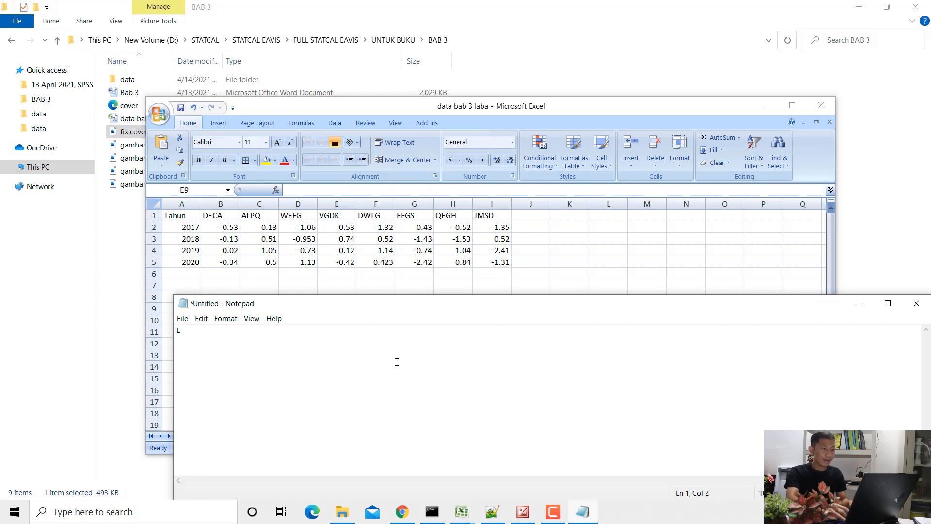
type("aba Perusahaan")
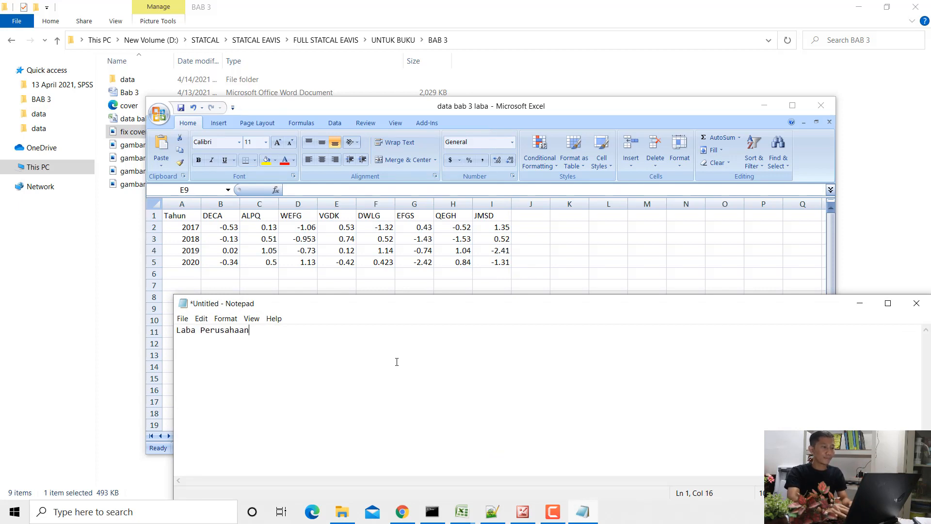
type(" dari tahun")
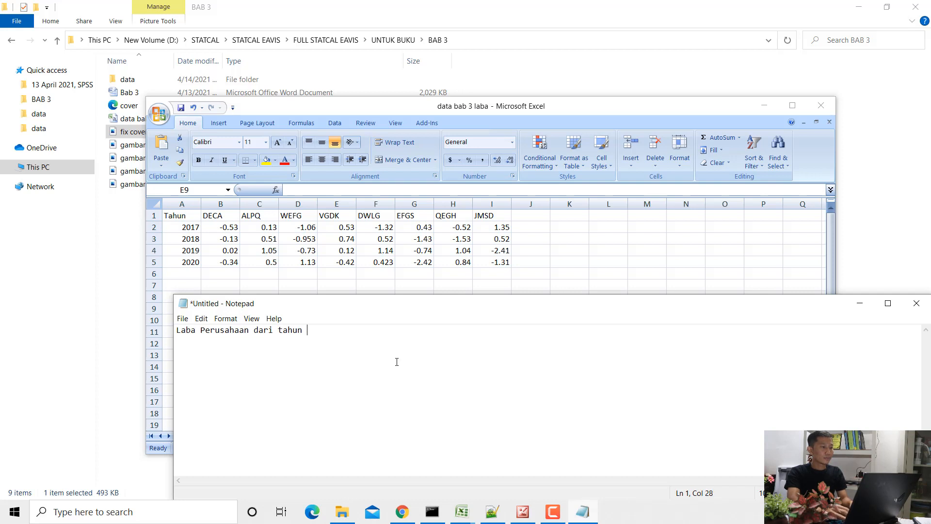
type(" 2017 s/")
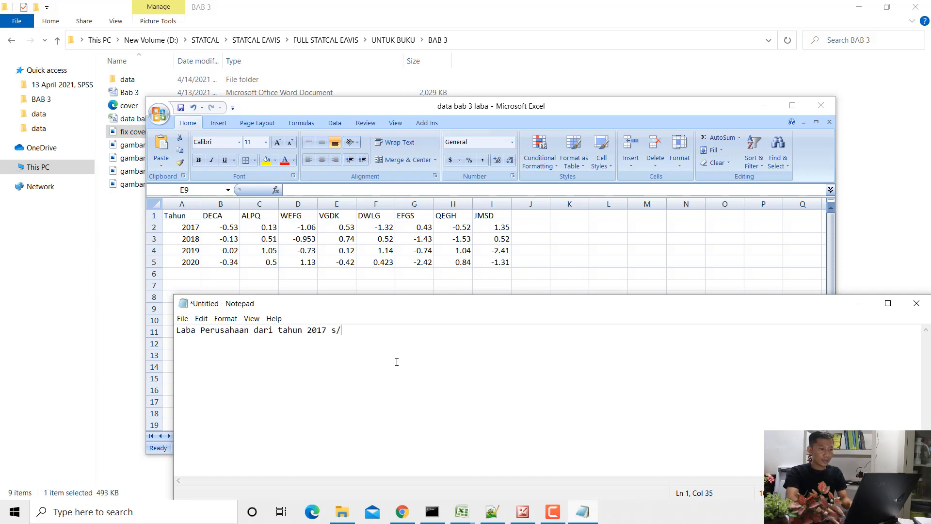
type("d tahun 2020")
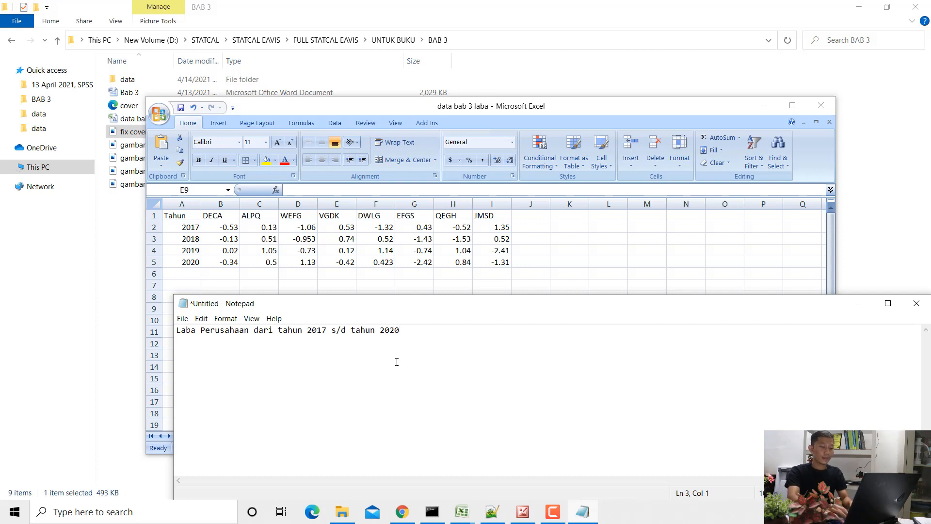
type("  Perusahaan ")
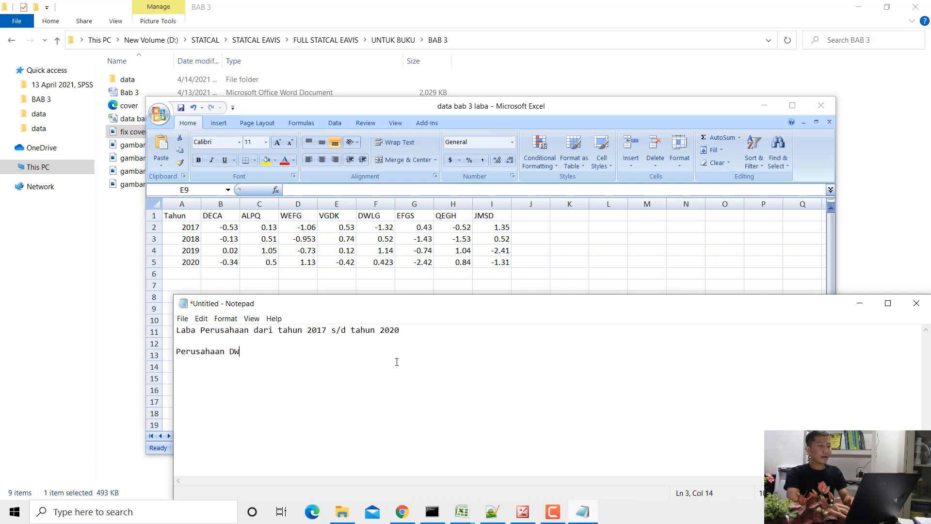
type("DECA, laba")
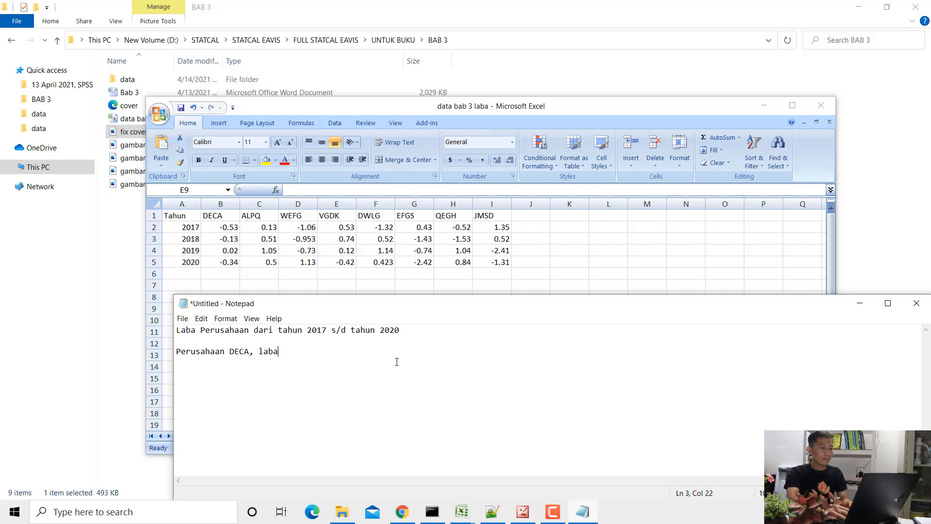
type(" pada tahun 201")
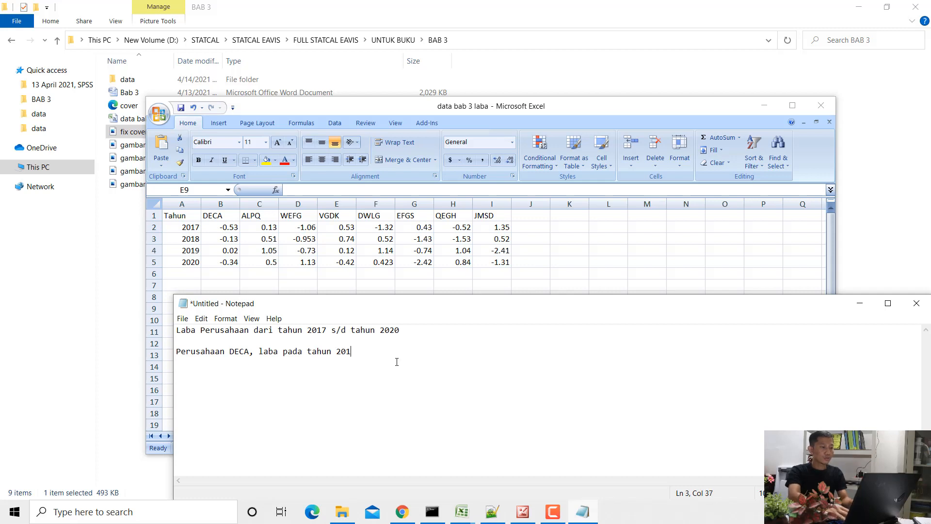
type("7 =")
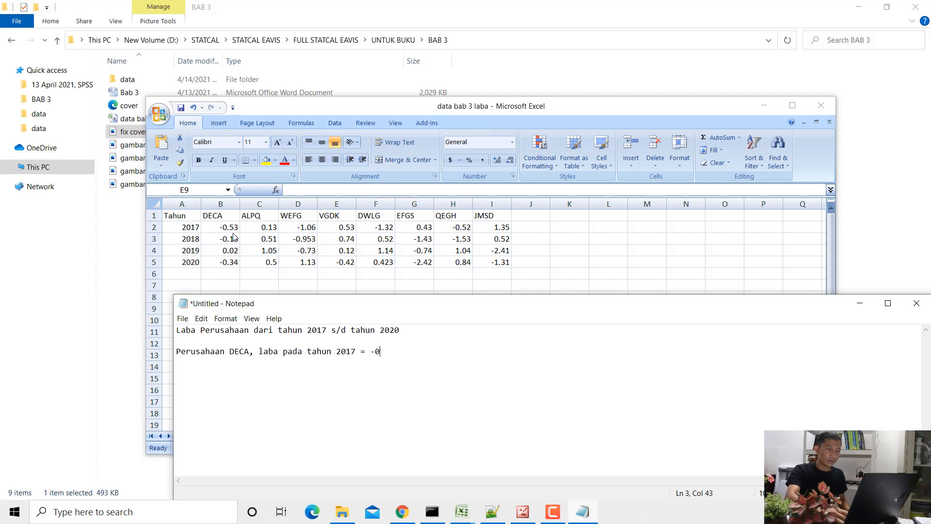
- Add the lines "Perusahaan DECA, laba pada tahun 2017 = -0,53" and "Perusahaan DECA, laba pada tahun 2018 = -0,13" below the heading
type("-0,53 Perus")
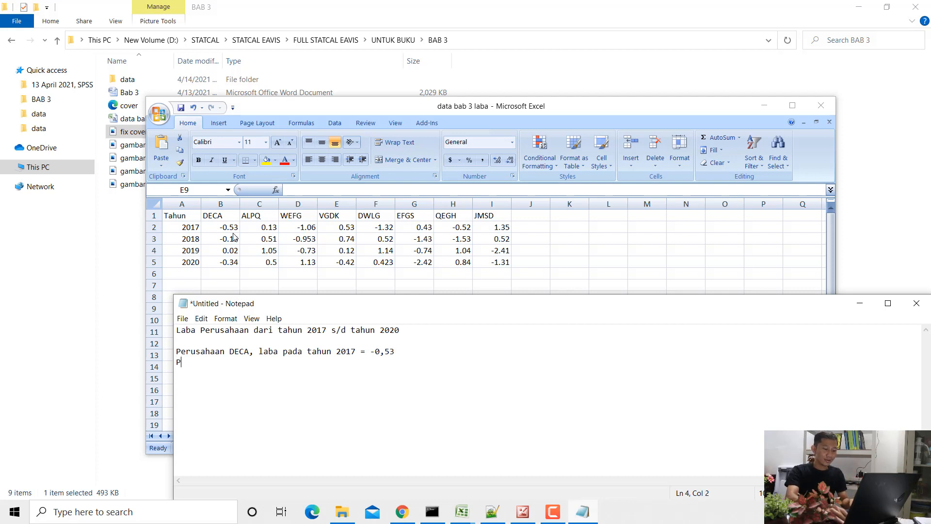
type("ahaan DECA,")
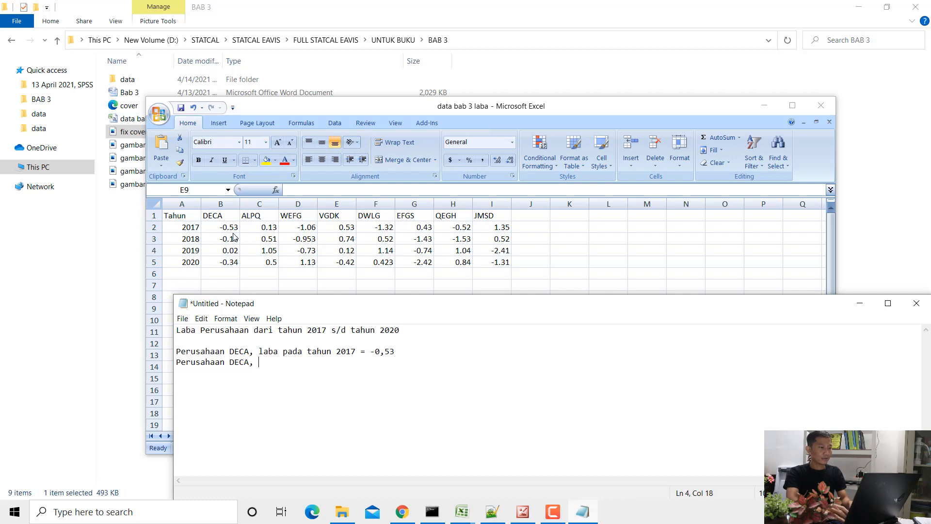
type(" laba pada tahun 2018 = -0,13")
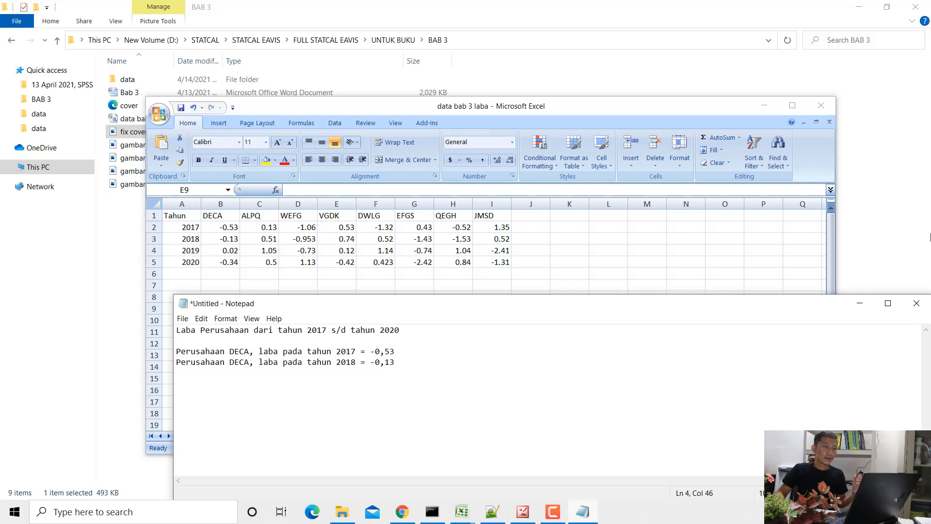
- Examine the company column headers from DECA to JMSD in row 1 of the "data bab 3 laba" workbook
left_click(219, 218)
left_click(232, 215)
left_click(256, 216)
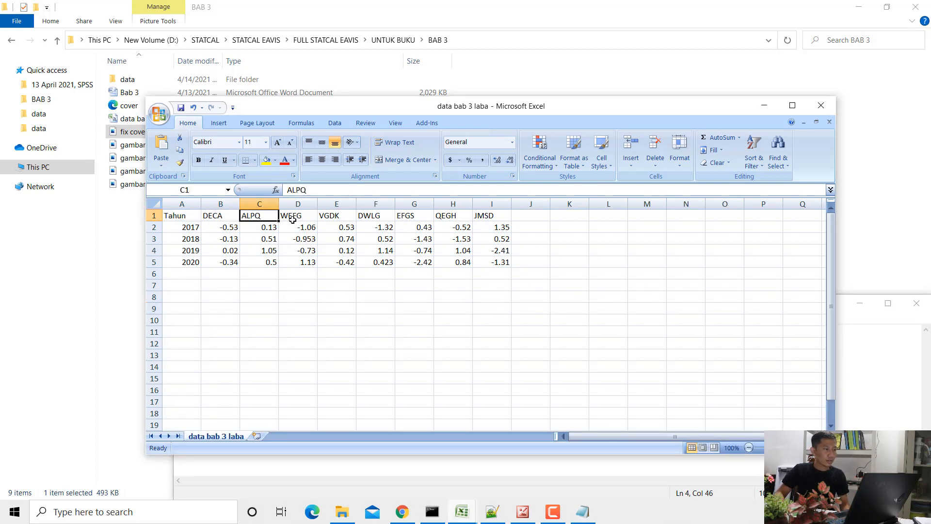
left_click(293, 220)
left_click(325, 219)
left_click(382, 219)
left_click(404, 219)
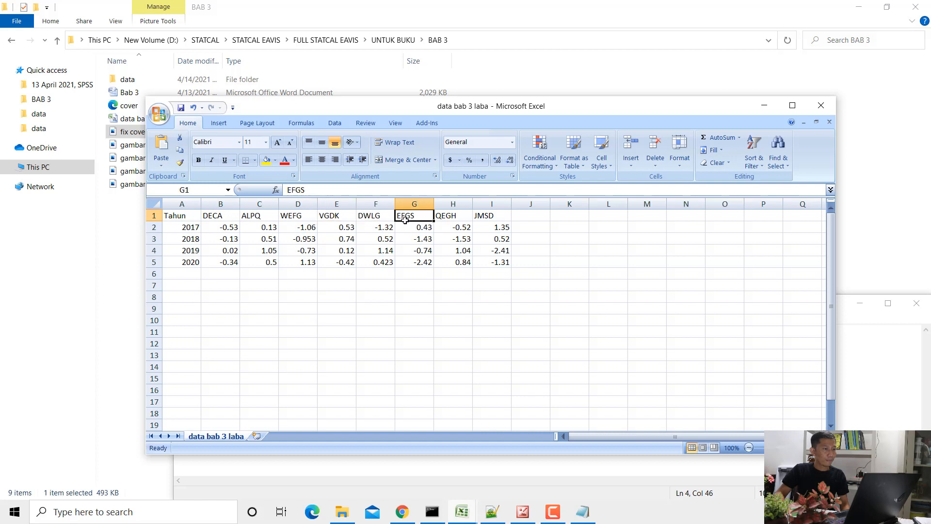
left_click(442, 219)
left_click(490, 218)
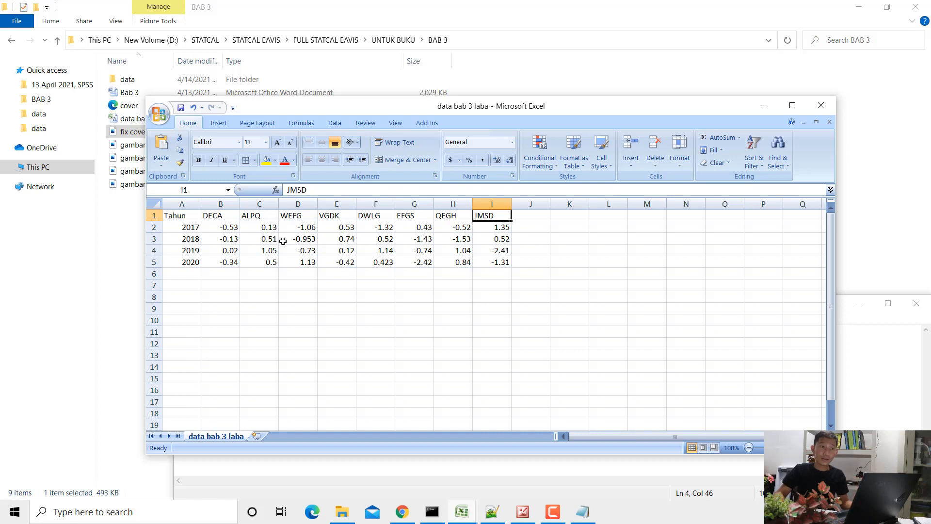
- Examine the years 2017 to 2020 in the Tahun column and select the whole profit table A1:I5
left_click(193, 229)
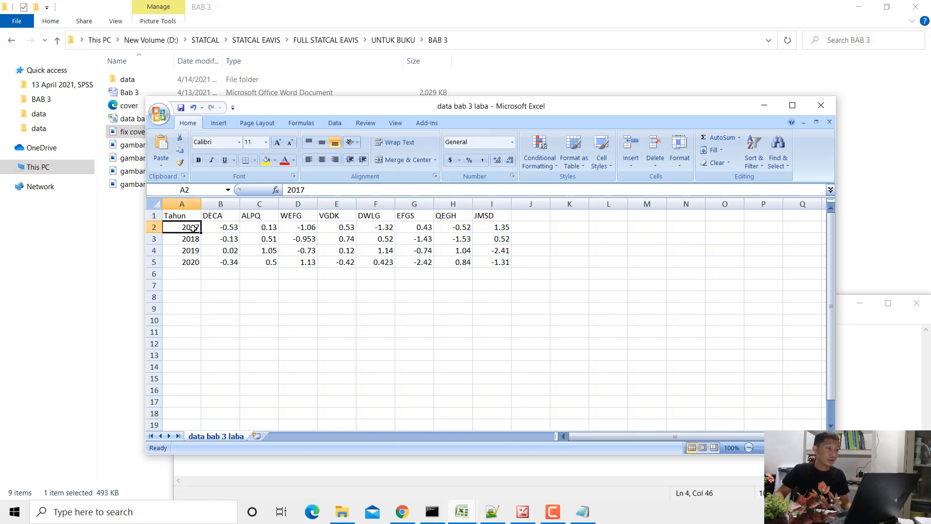
left_click(204, 263)
left_click(262, 244)
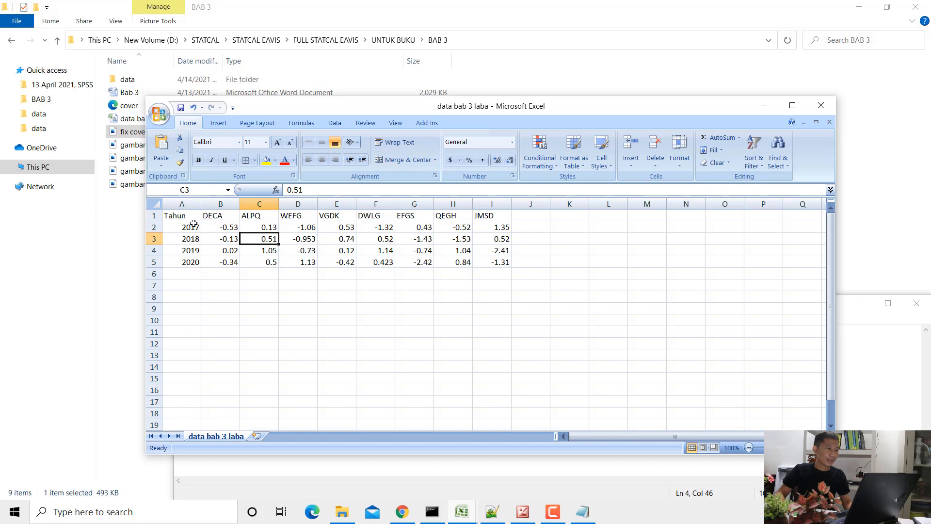
left_click_drag(193, 220, 484, 257)
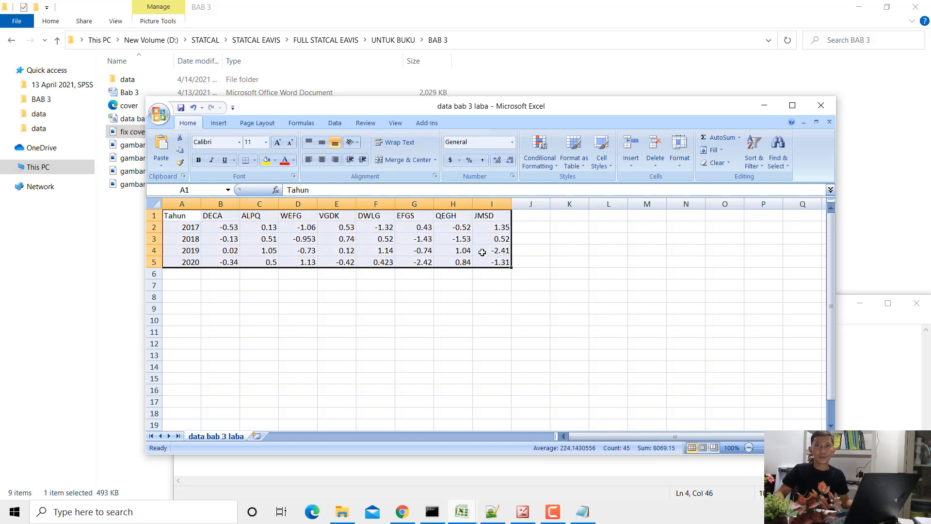
- Switch to the "data bab 3 laba - Copy" workbook and clear the Rata-Rata values in B9:I9
left_click(462, 512)
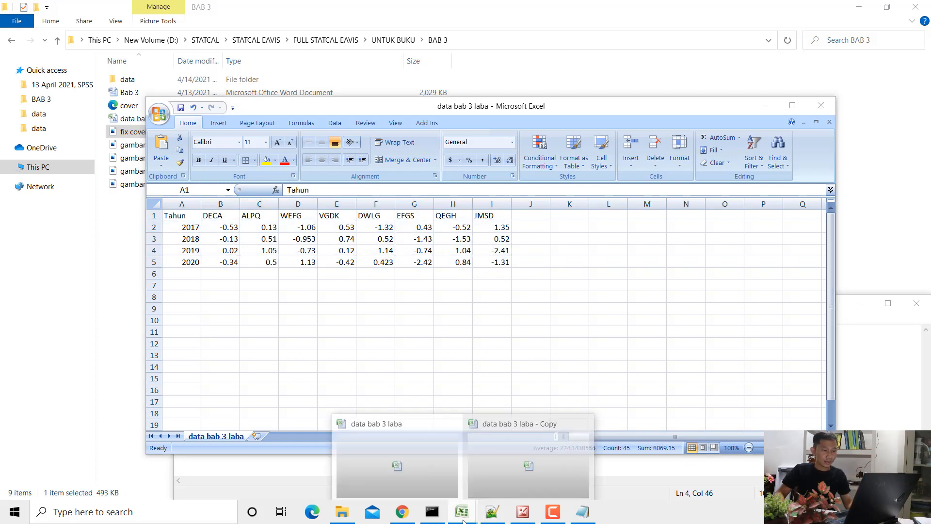
left_click(508, 462)
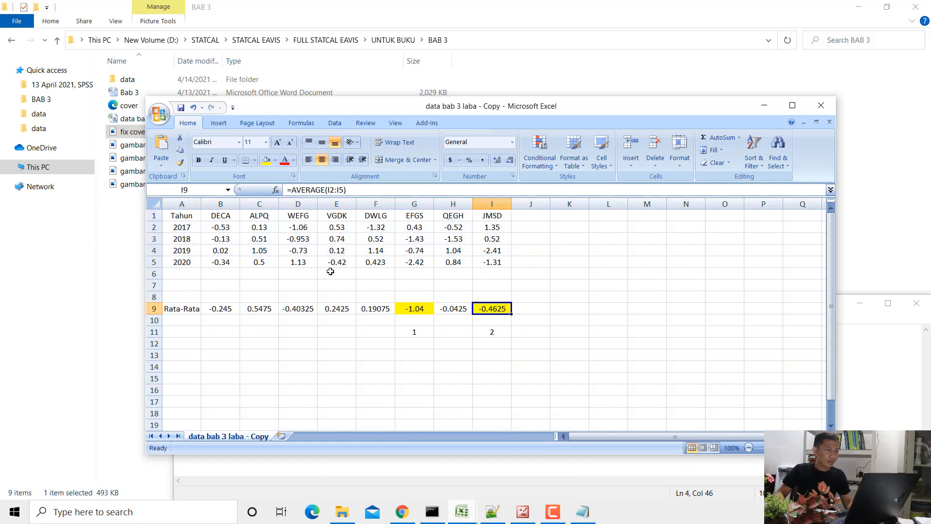
left_click(236, 310)
key("Delete")
key("Right")
key("Right")
key("Right")
key("BackSpace")
key("Right")
key("BackSpace")
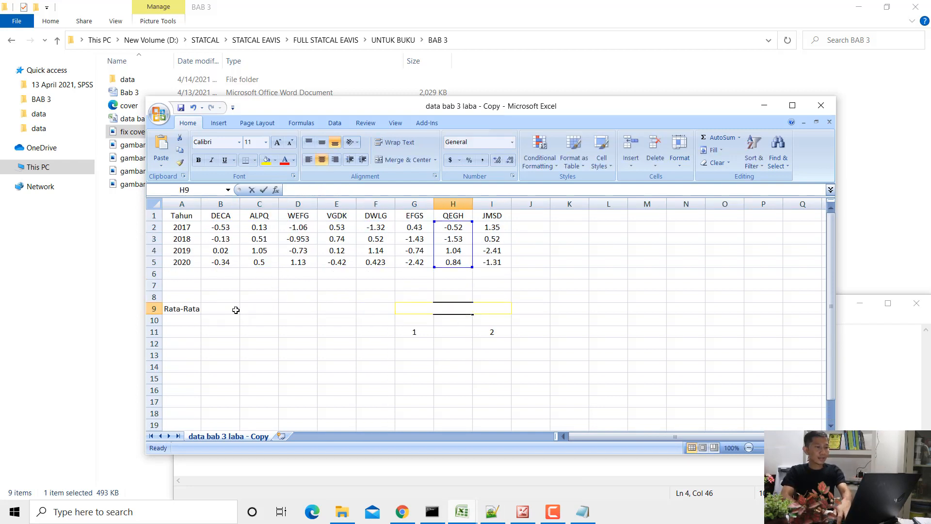
key("Right")
key("BackSpace")
- Calculate DECA's average in B9 with =AVERAGE(B2:B5) and fill the formula across to I9
key("Left")
key("Left")
key("Left")
key("Left")
key("Left")
key("Left")
key("Left")
type("=av")
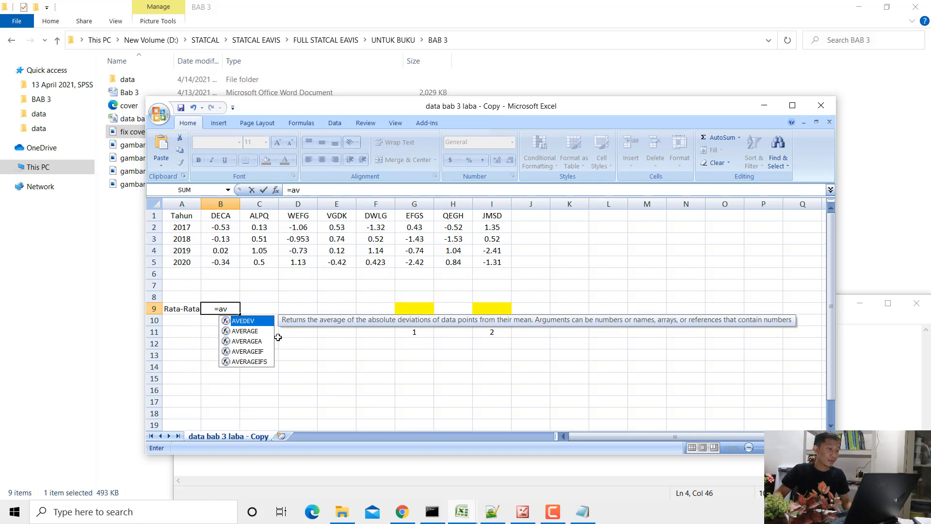
double_click(249, 331)
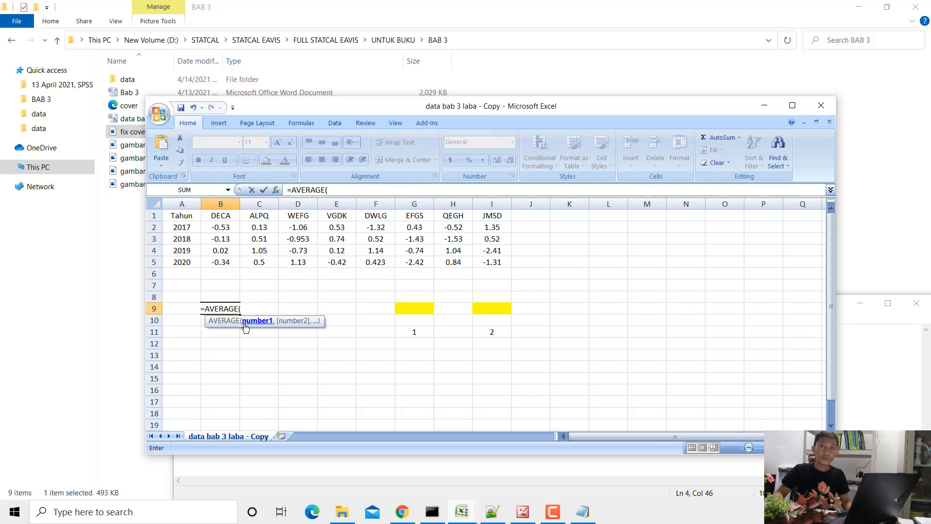
left_click_drag(225, 227, 225, 261)
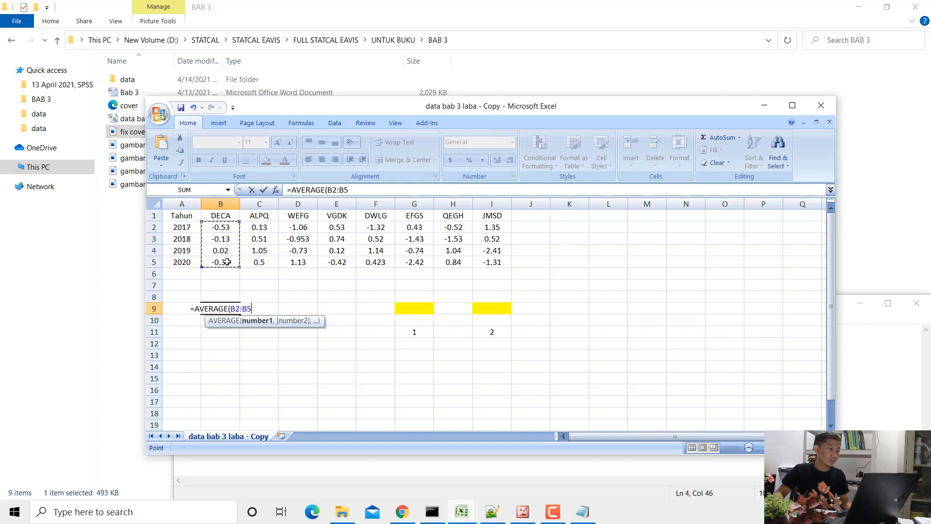
key("Return")
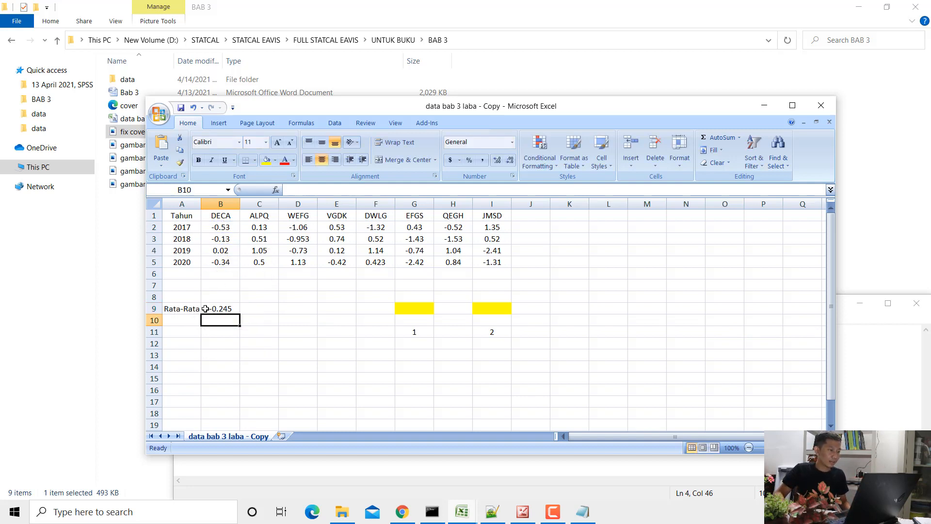
left_click(205, 308)
left_click_drag(239, 313, 492, 308)
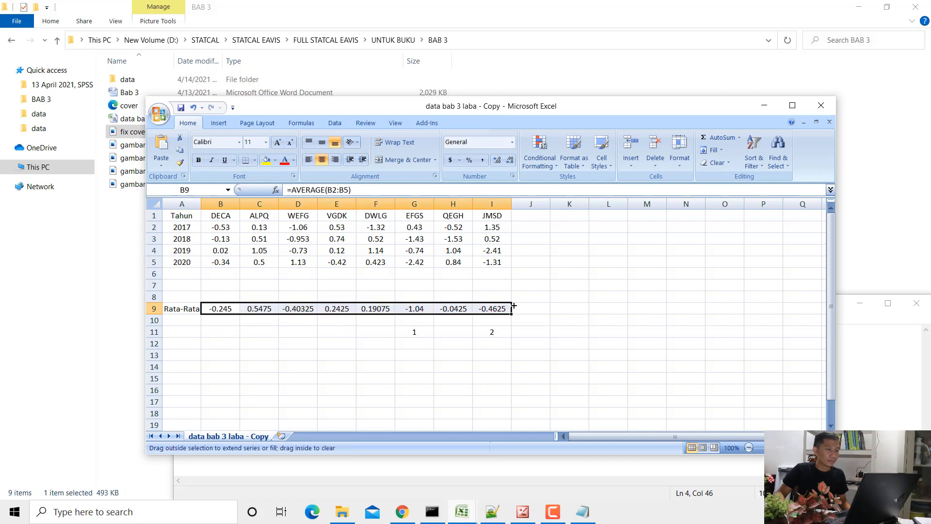
- Clear the rank numbers 1 and 2 from cells G11 and I11 below the averages
left_click(414, 334)
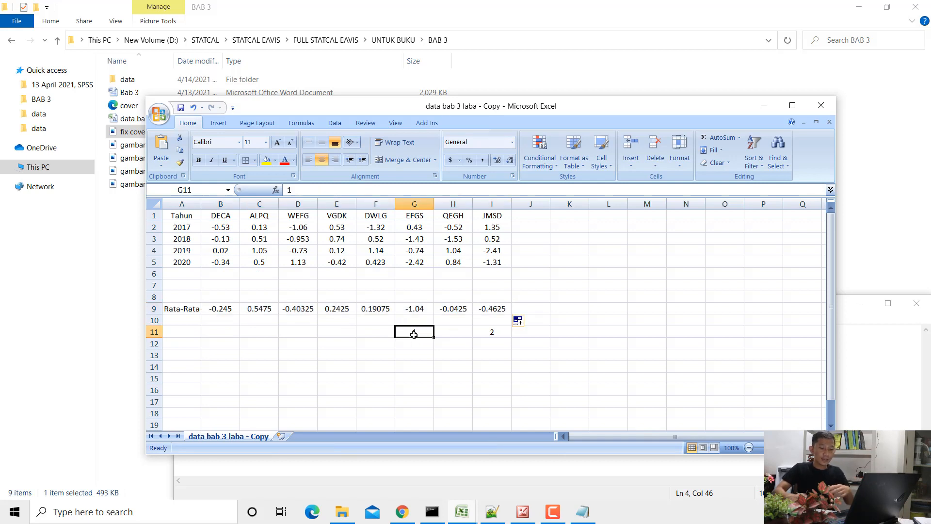
key("Right")
key("Right")
key("Right")
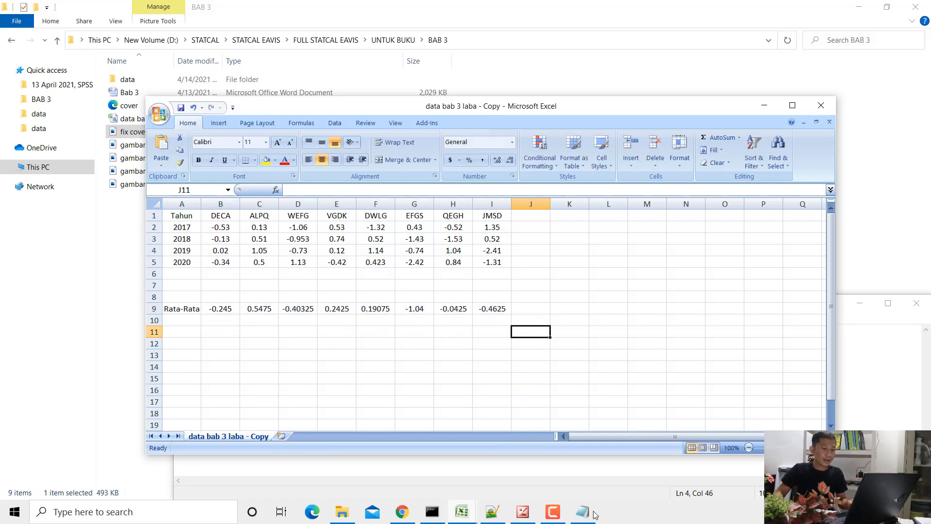
- Move the Notepad window below the averages and replace its text with "Rata-Rata Laba dari 8 Perusahaan pada Tahun 2017 s/d Tahun 2020"
left_click(594, 514)
left_click_drag(443, 288, 496, 354)
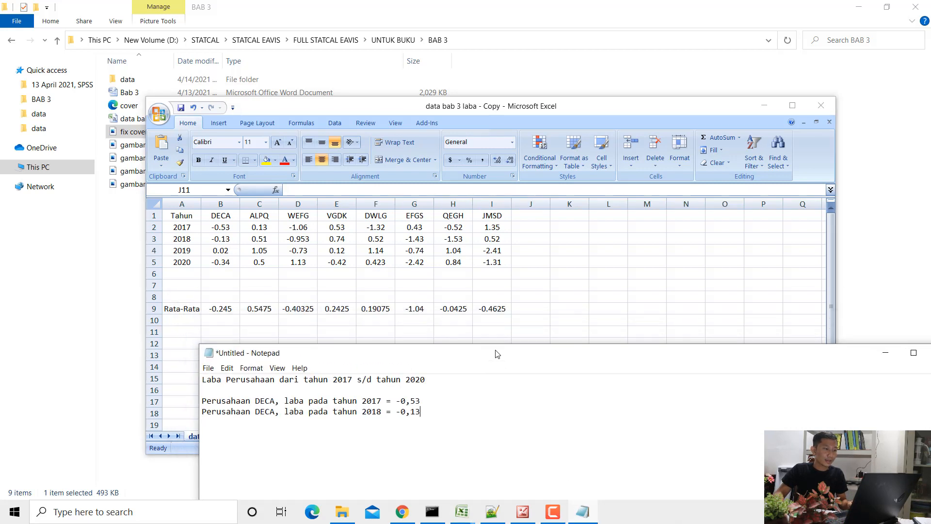
key("ctrl+a")
type("Ra")
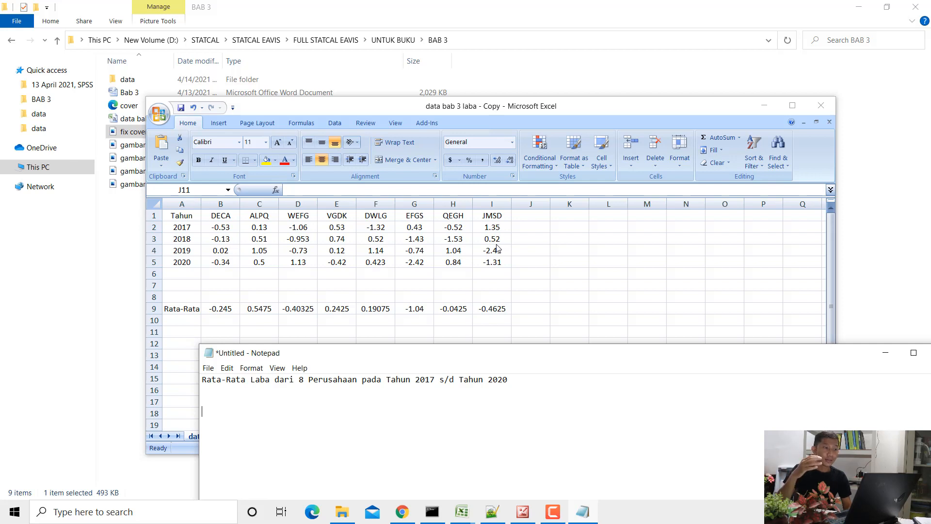
- Switch to the "data bab 3 laba - Copy" workbook and highlight ALPQ's average in C9 with yellow fill
key("alt+Tab")
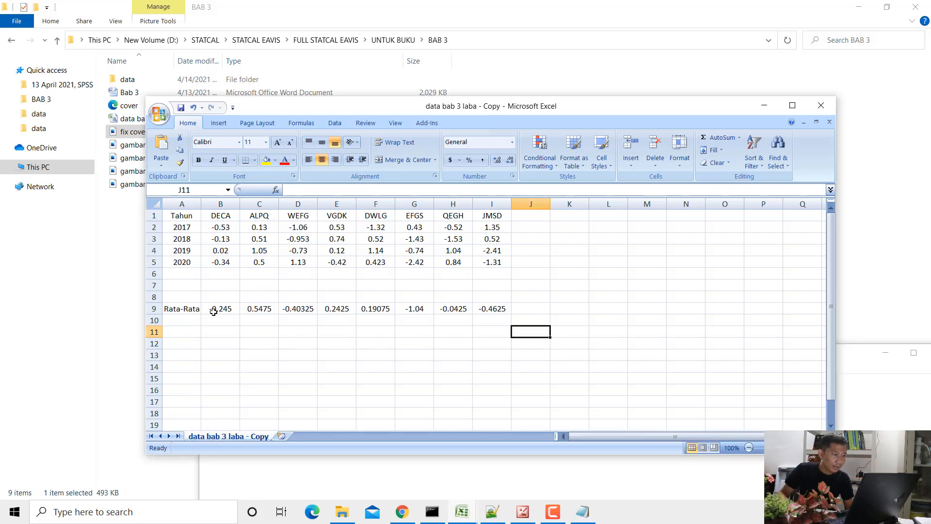
left_click(214, 313)
left_click(249, 309)
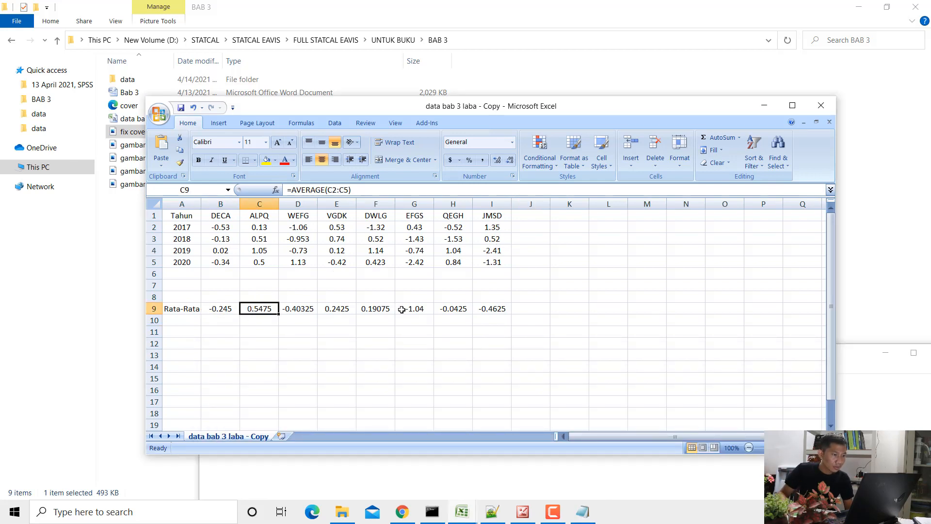
left_click(266, 163)
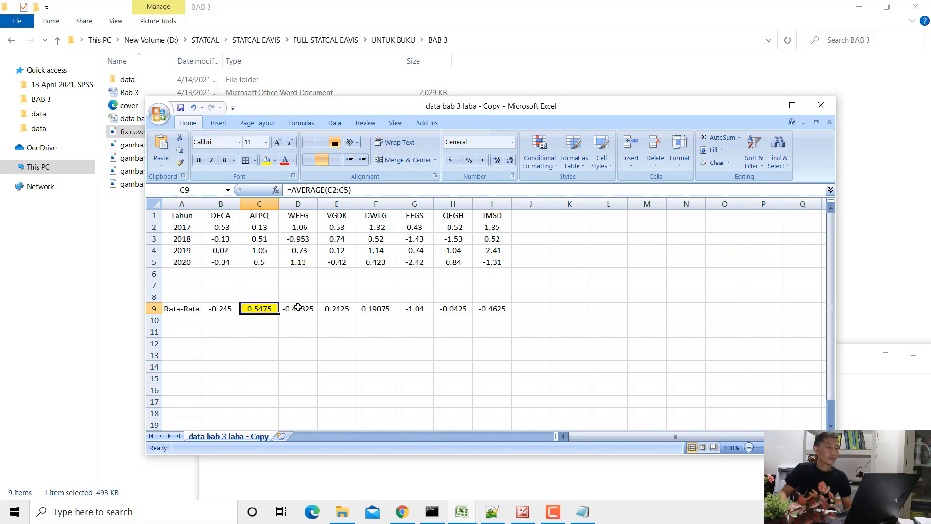
left_click(265, 217)
- Switch to Chrome and view the sorted average profit bar chart on the 127.0.0.1:6533 page
left_click(407, 515)
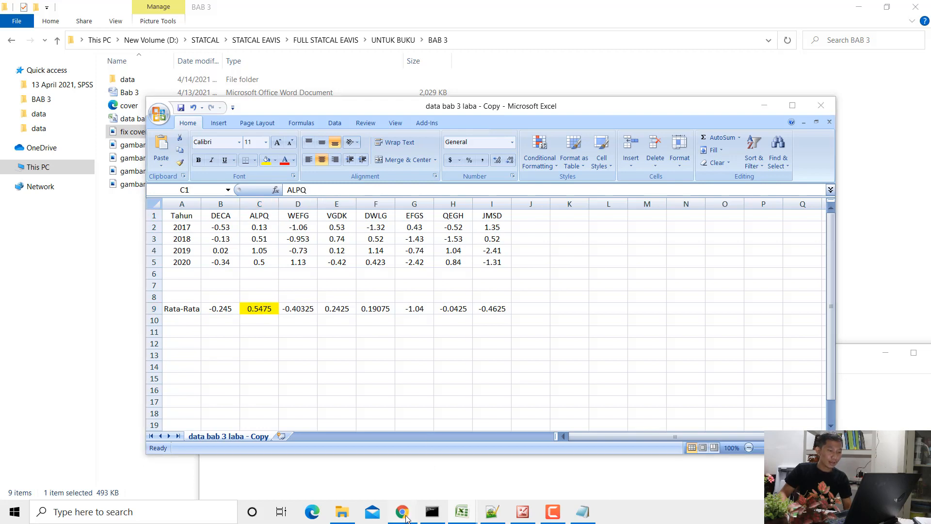
left_click(402, 513)
left_click(403, 513)
left_click(90, 8)
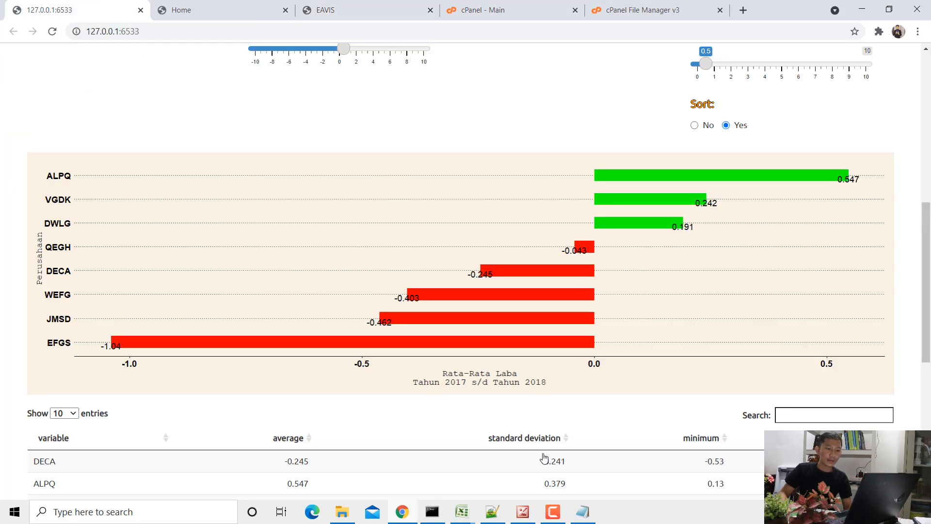
- Return to the "data bab 3 laba - Copy" workbook and enter rank 1 in C11 below ALPQ's average
left_click(468, 511)
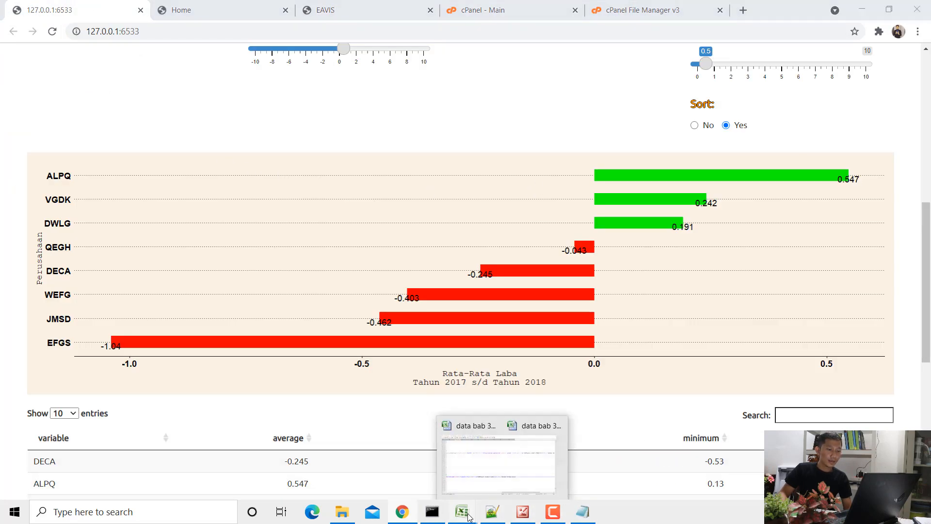
left_click(521, 461)
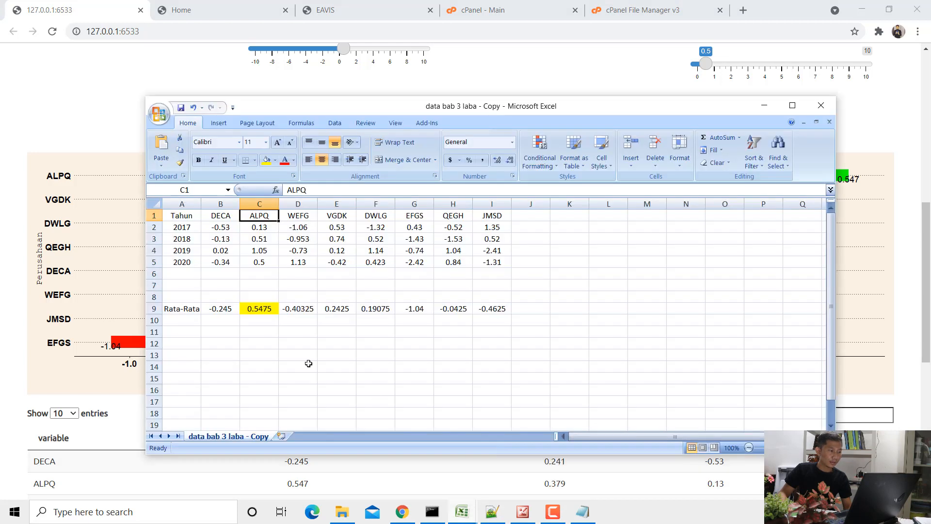
left_click(265, 311)
left_click(268, 340)
left_click(267, 334)
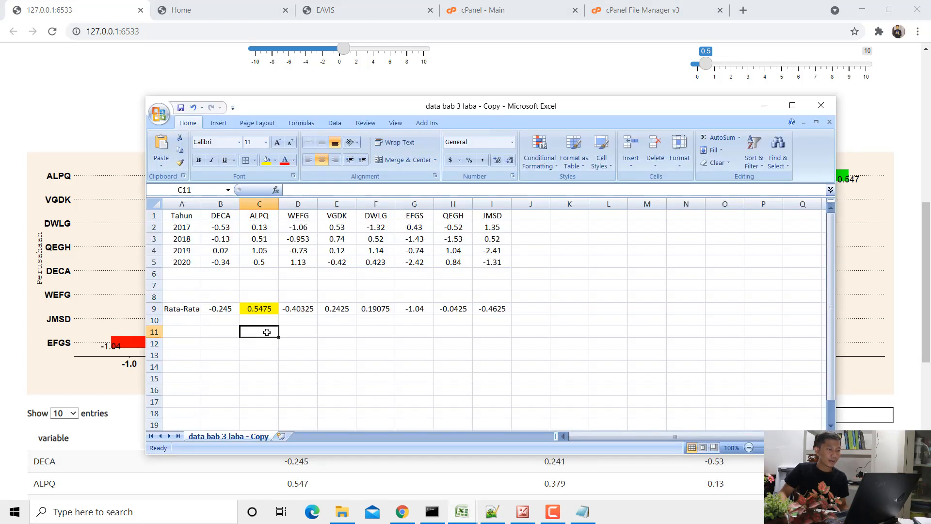
type("1")
left_click(329, 355)
- Add the line "Rata-rata laba paling tinggi itu terjadi pada perusahaan ALPQ = 0,5475" below the heading in Notepad
left_click(588, 507)
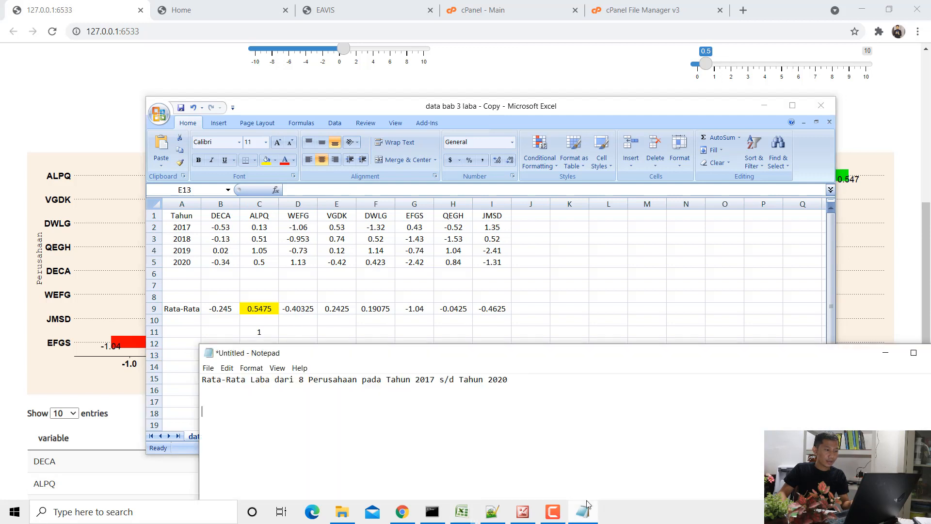
key("Return")
key("Return")
type("Rata-r")
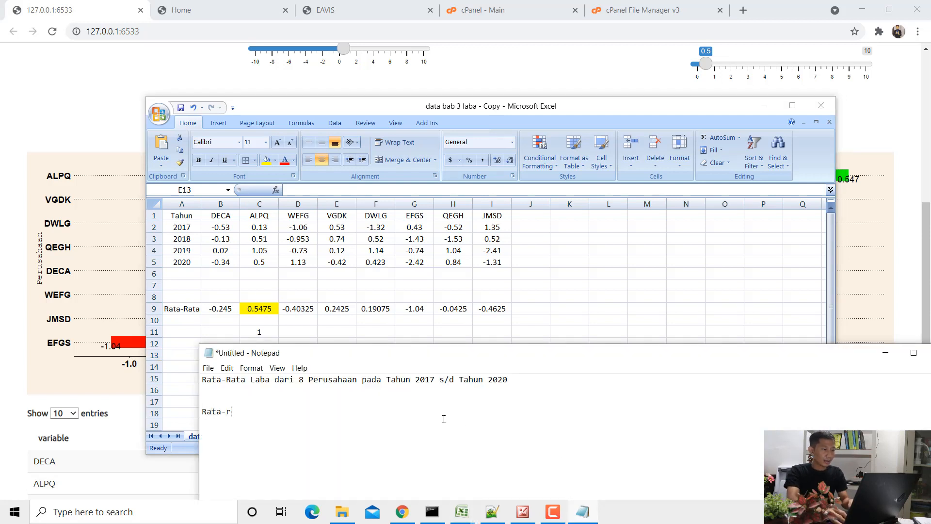
type("ata 1aba paling ti")
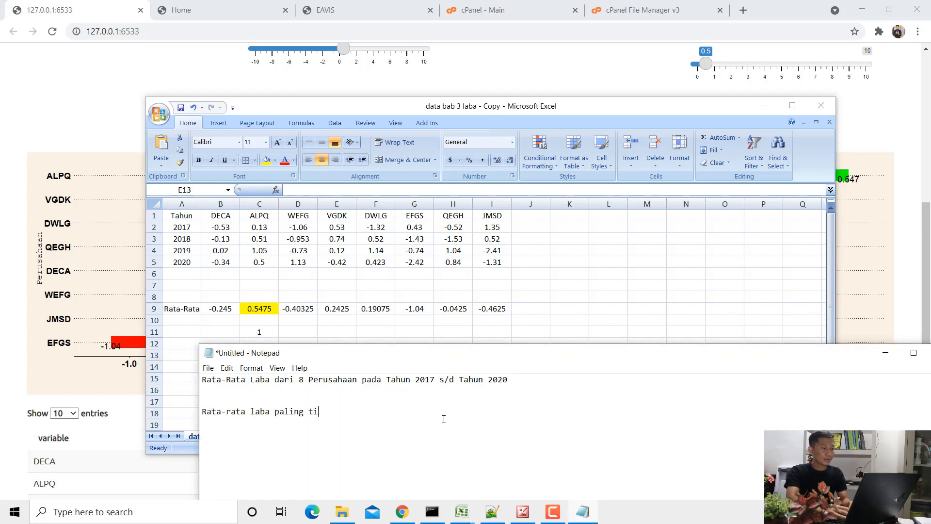
type("nggi itu erjadi")
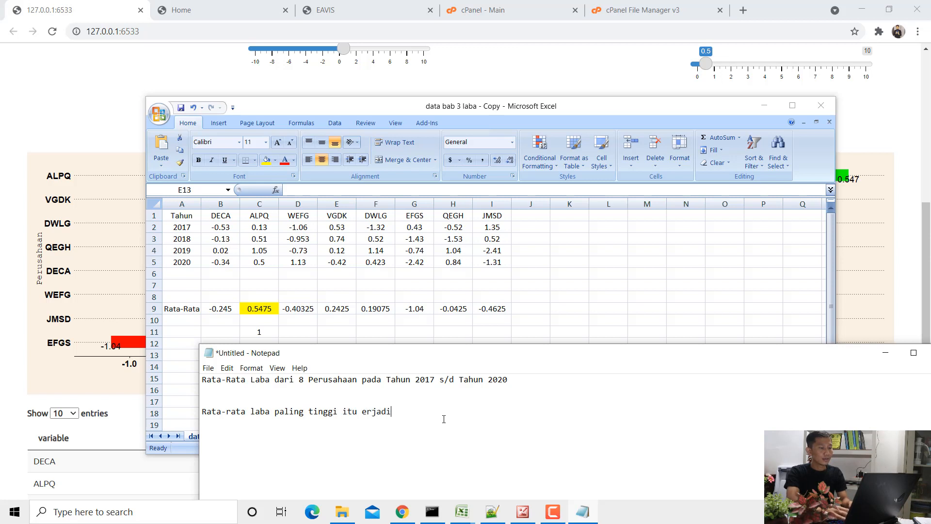
key("BackSpace")
key("BackSpace")
key("BackSpace")
key("BackSpace")
key("BackSpace")
key("BackSpace")
type("terjadi pada p")
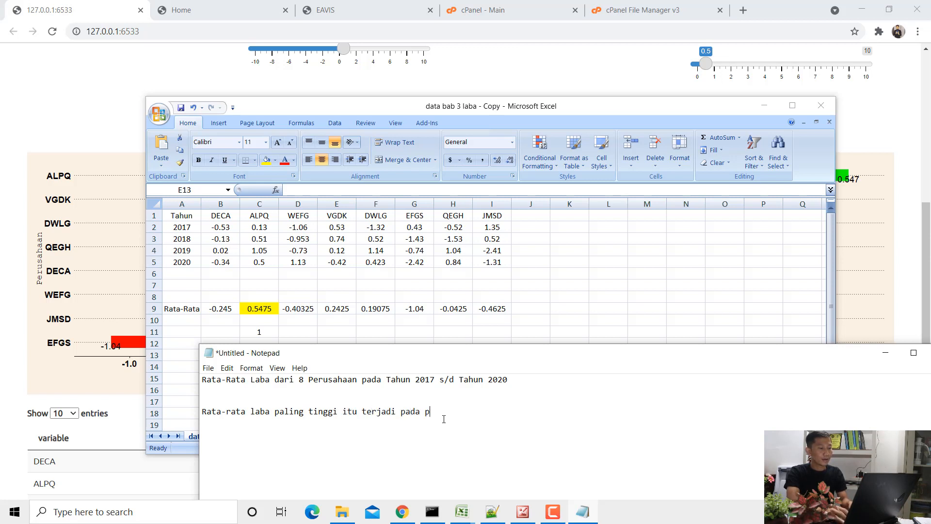
type("erusahaan AL")
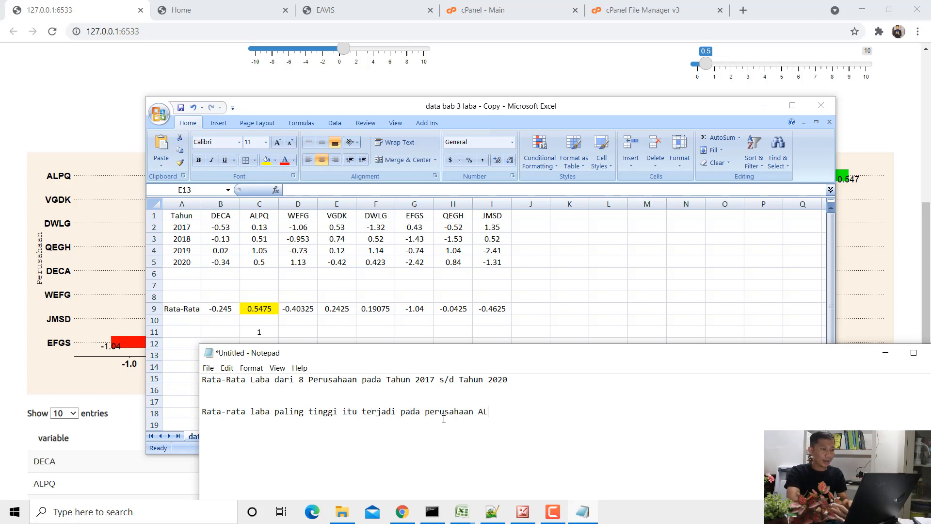
type("PQ =")
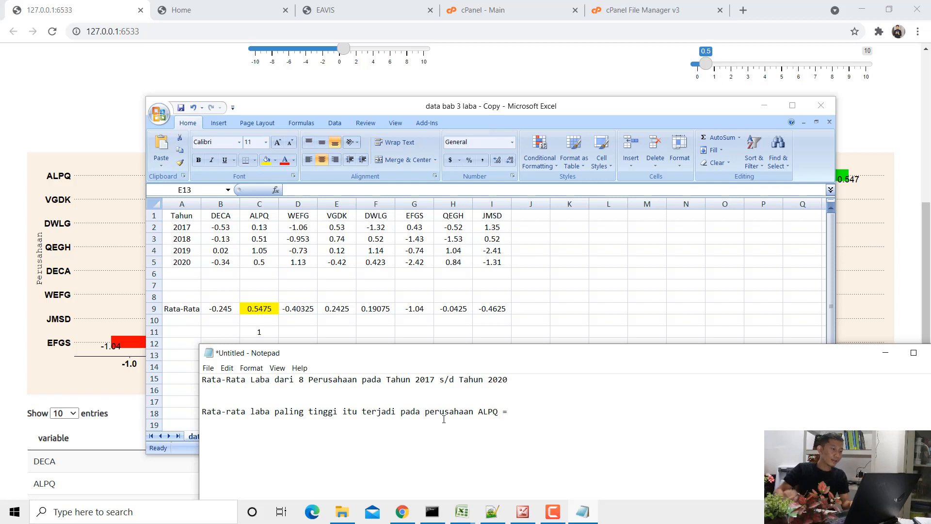
type(" 0,")
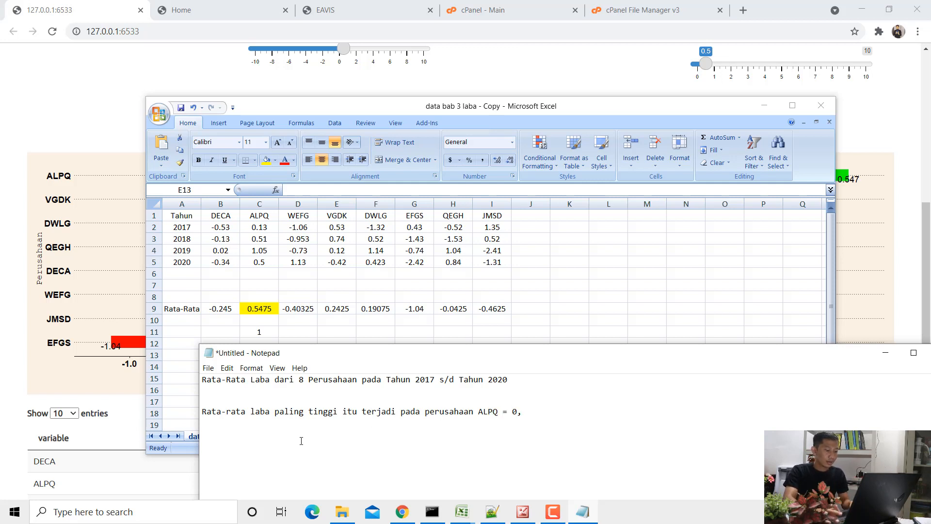
type("547")
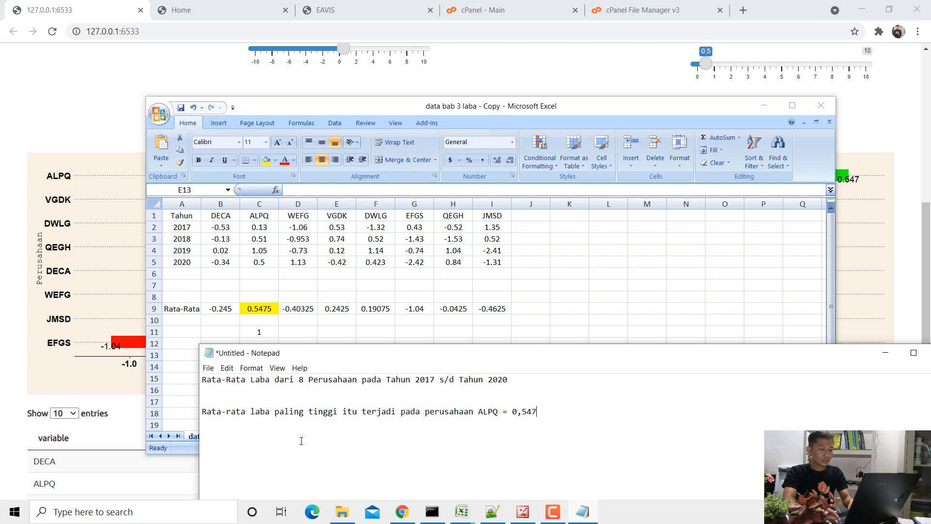
type("5")
left_click_drag(542, 411, 458, 415)
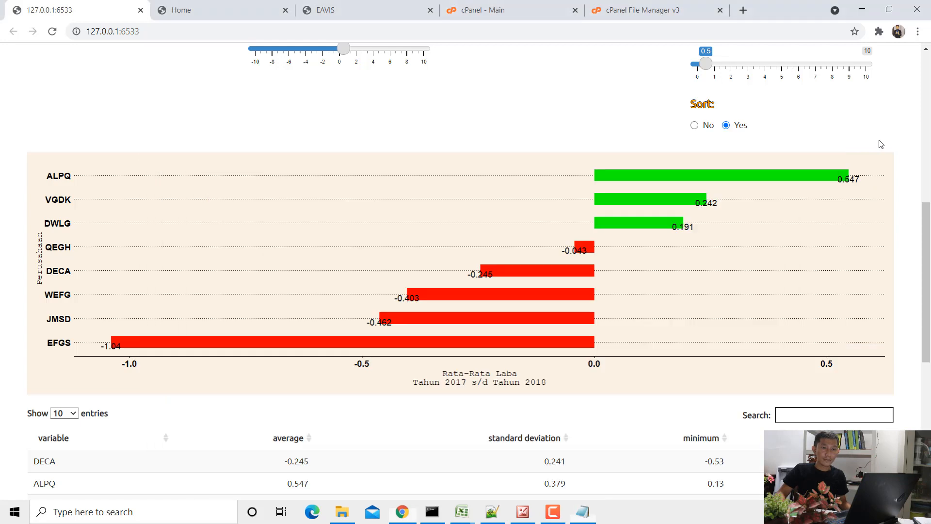
- Switch to the bar chart page in Chrome and set Decimals to 4
left_click(872, 190)
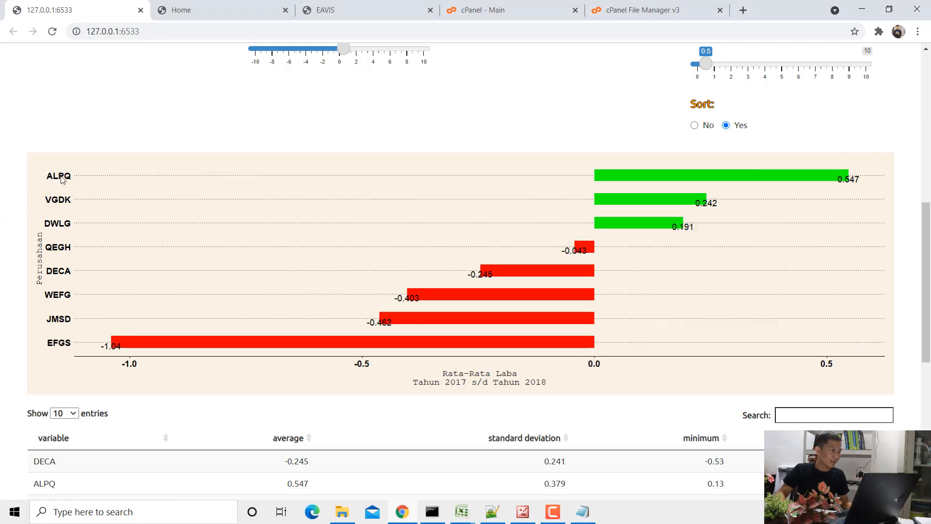
scroll(119, 197, "up", 5)
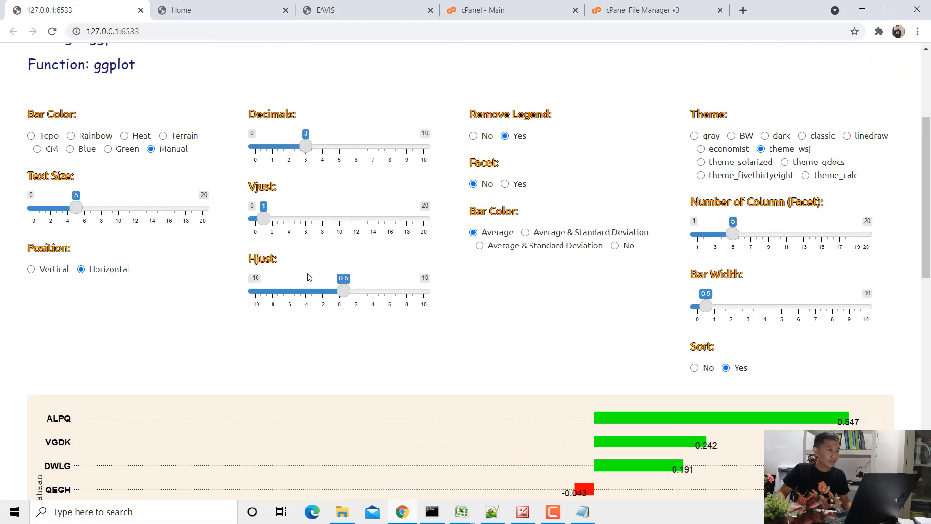
left_click(319, 151)
scroll(816, 377, "down", 2)
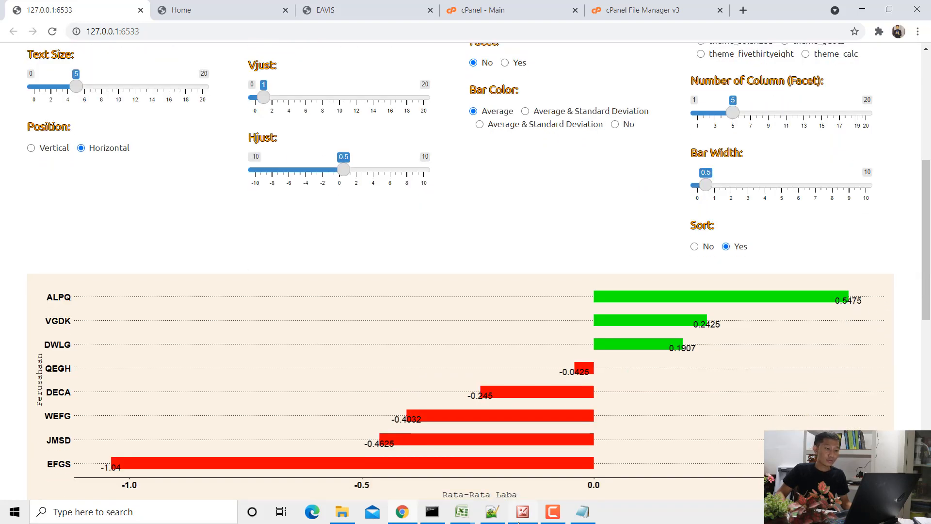
- Return to the "data bab 3 laba - Copy" workbook and fill EFGS's average in G9 with red
mouse_move(462, 513)
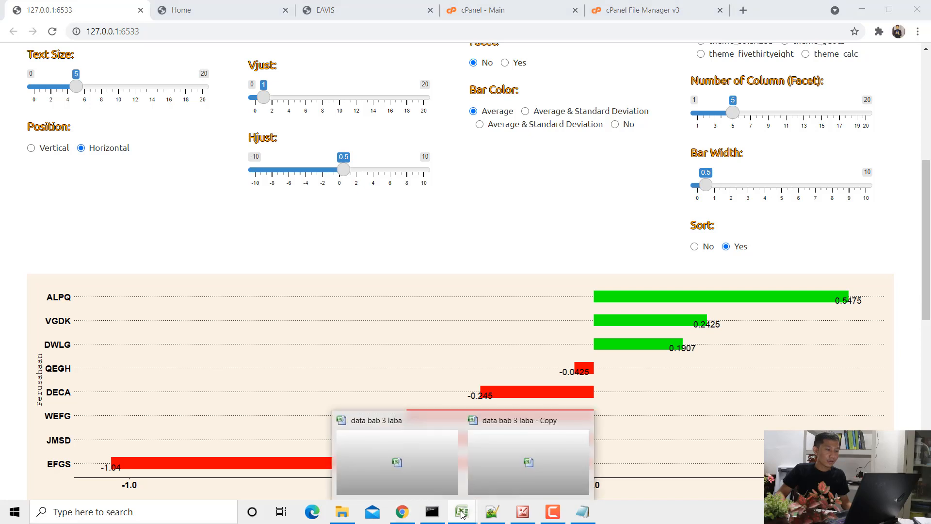
left_click(530, 462)
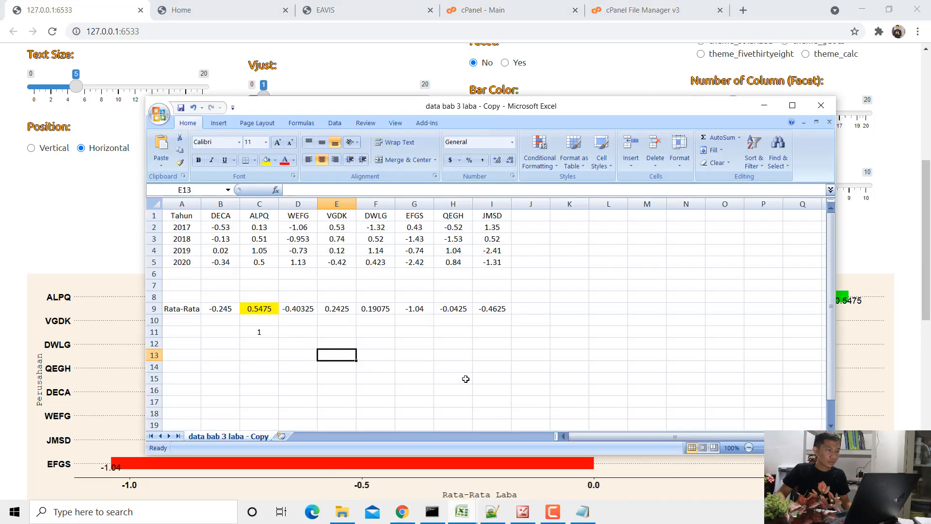
left_click(270, 308)
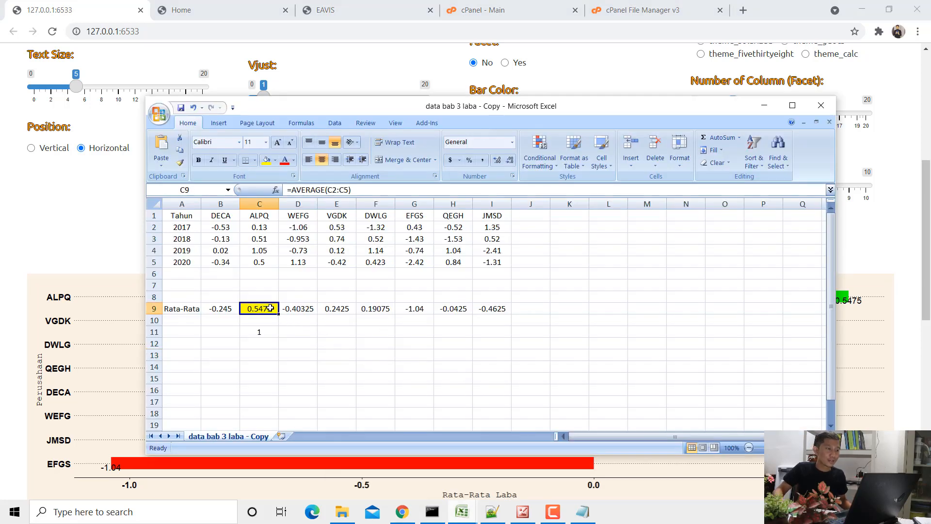
left_click(421, 312)
left_click(275, 160)
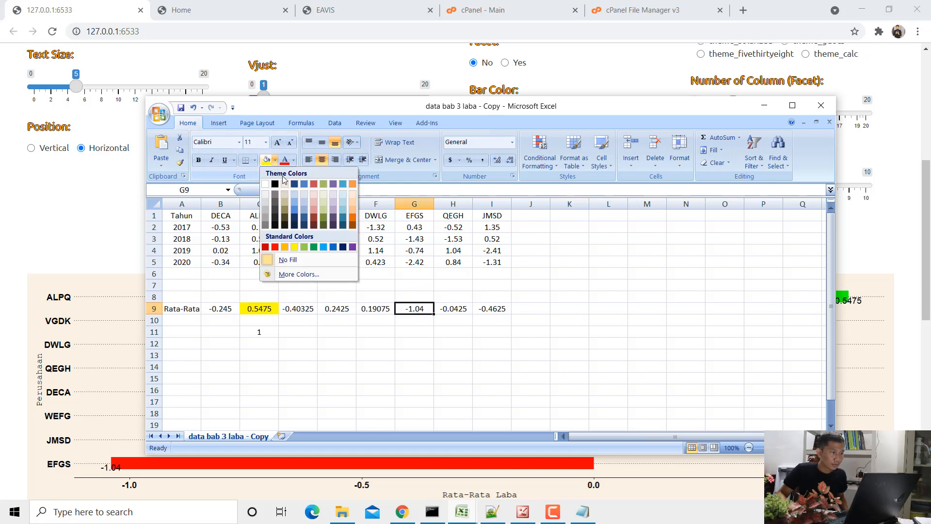
left_click(275, 247)
left_click(404, 330)
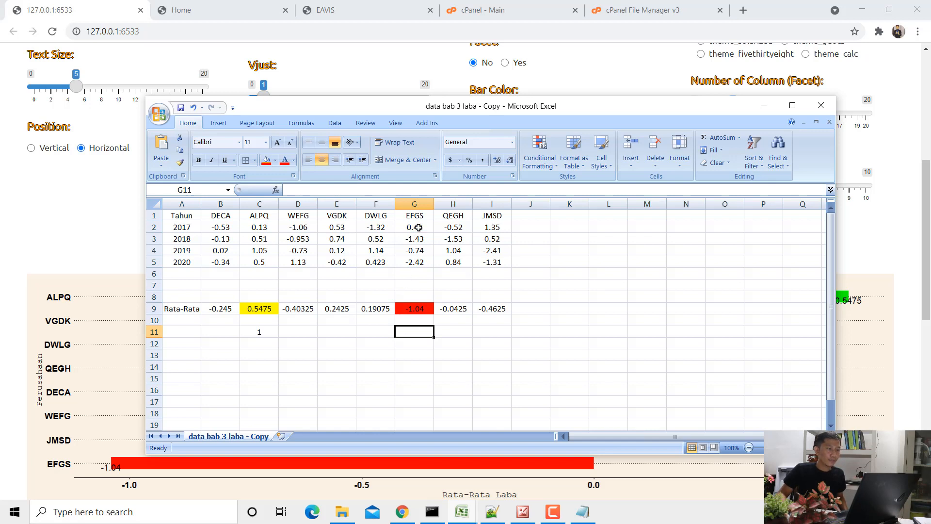
- Add the line "rata-rata rugi paling besar itu terjadi pada perusahaan EFGS = -1,04" below the ALPQ line in Notepad
left_click(583, 512)
left_click(589, 421)
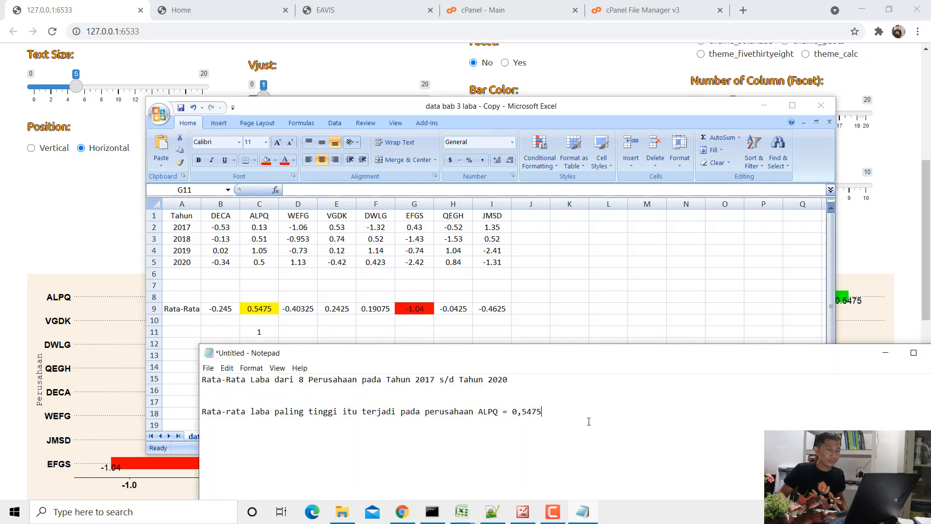
key("Return")
key("Return")
type("e")
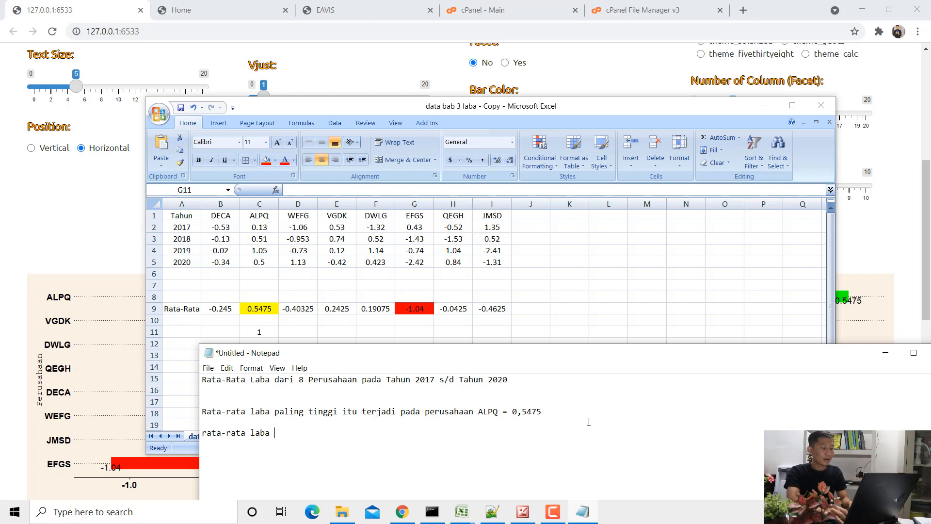
type("ata-rata rugi ")
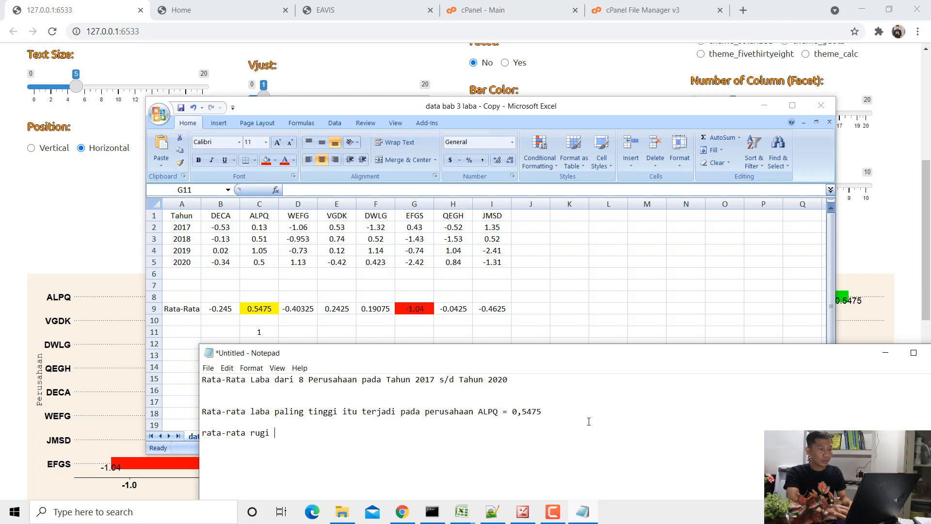
type("paling besar itu")
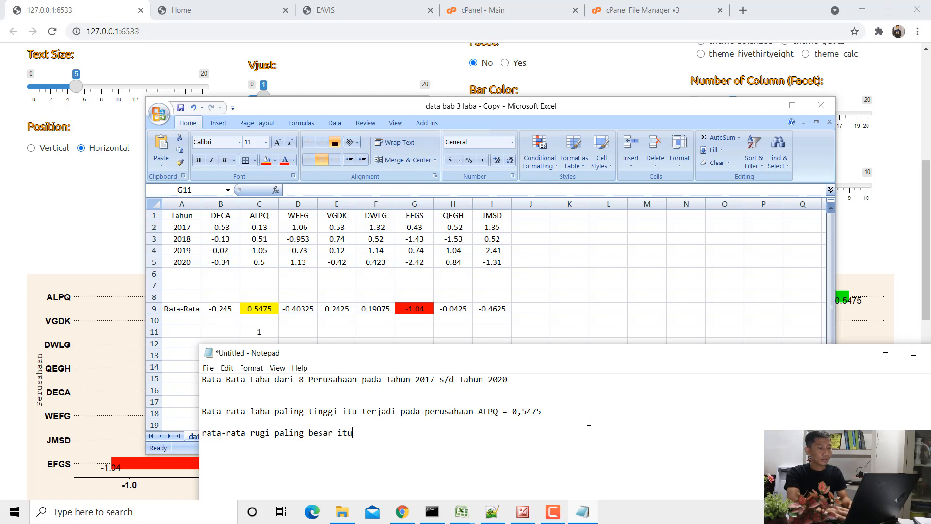
type(" terjadi pada perusahaan ")
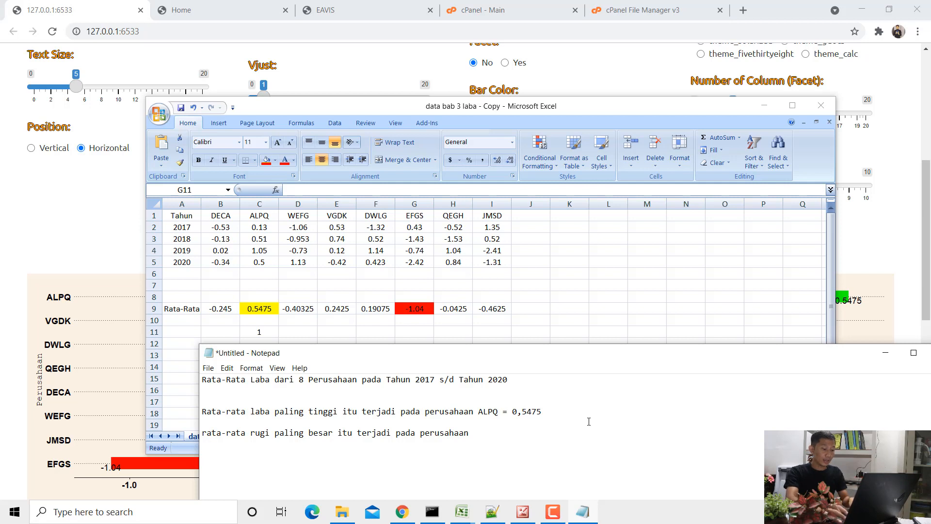
type("EFGS =")
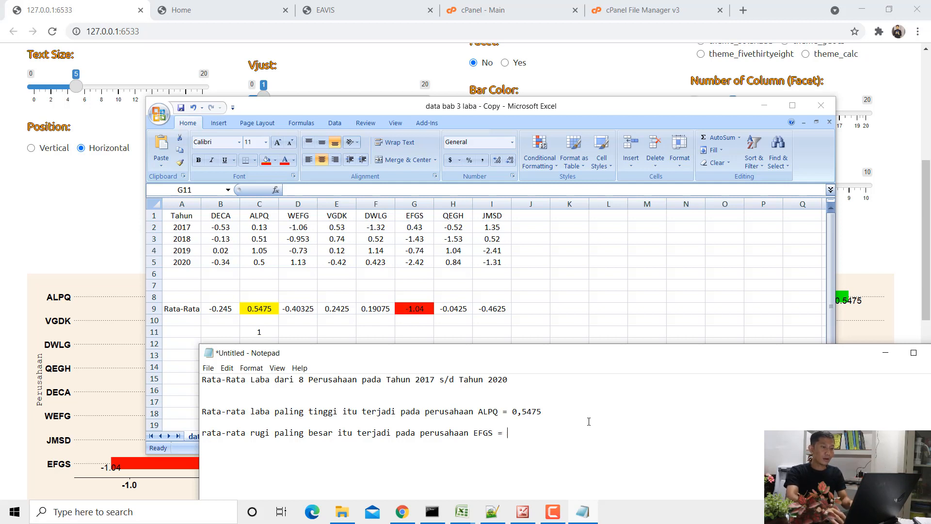
type(" -1,04")
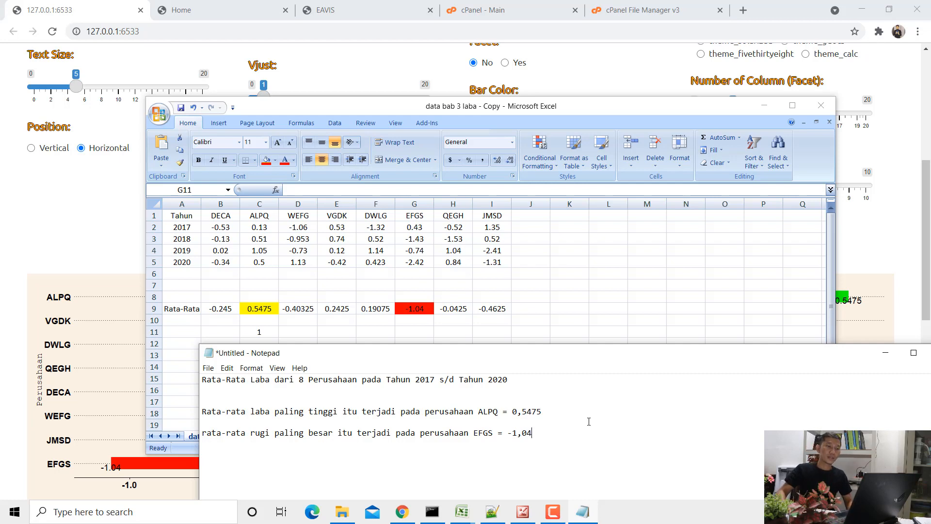
- Minimize the workbook, switch to Chrome and examine the EFGS bar in the average profit chart
left_click(765, 105)
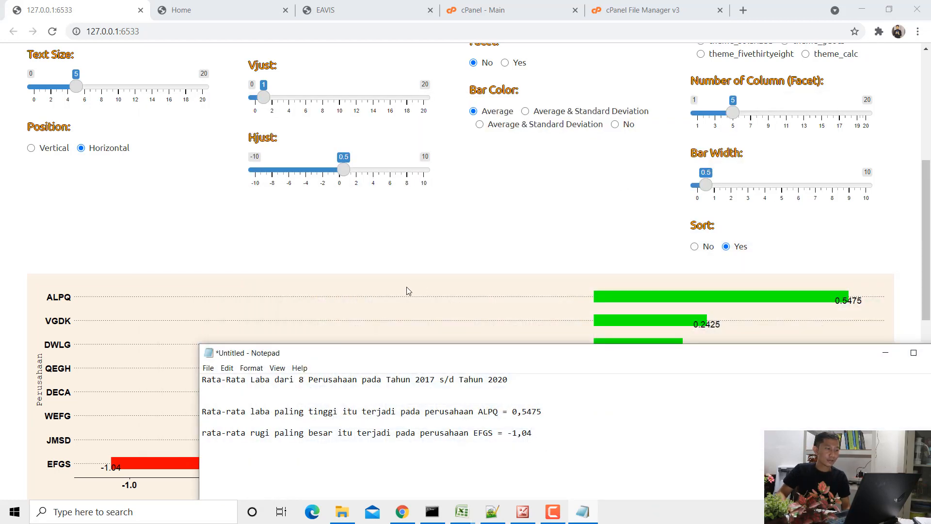
left_click(393, 275)
scroll(392, 275, "down", 4)
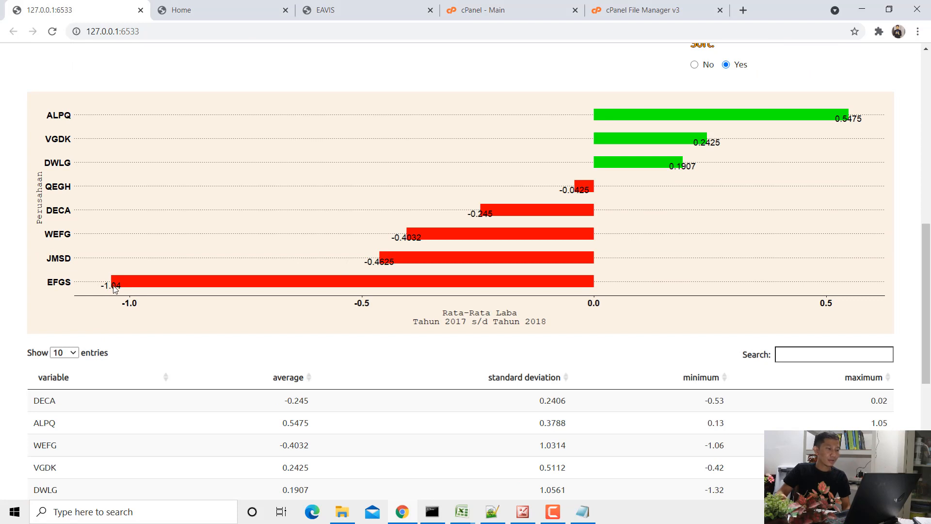
- Examine the average and standard deviation columns in the summary table below the average profit chart
scroll(168, 316, "down", 5)
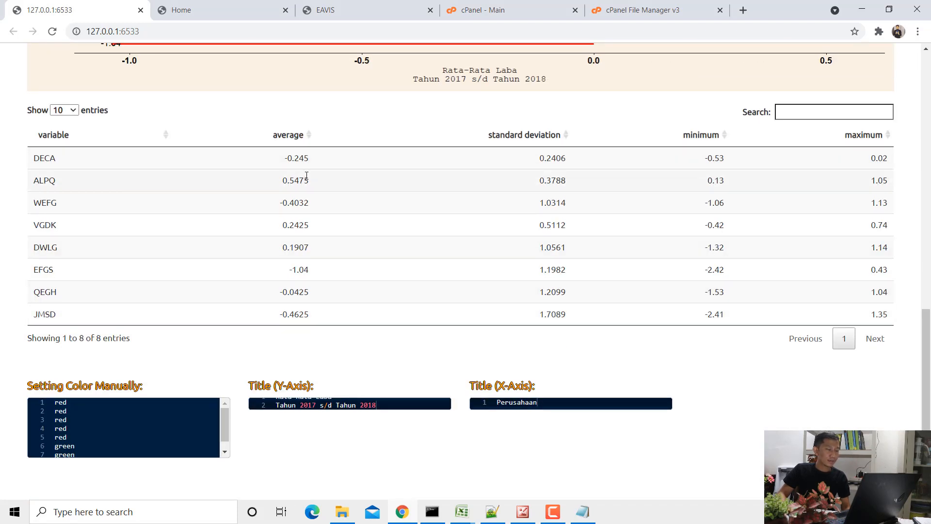
left_click(301, 160)
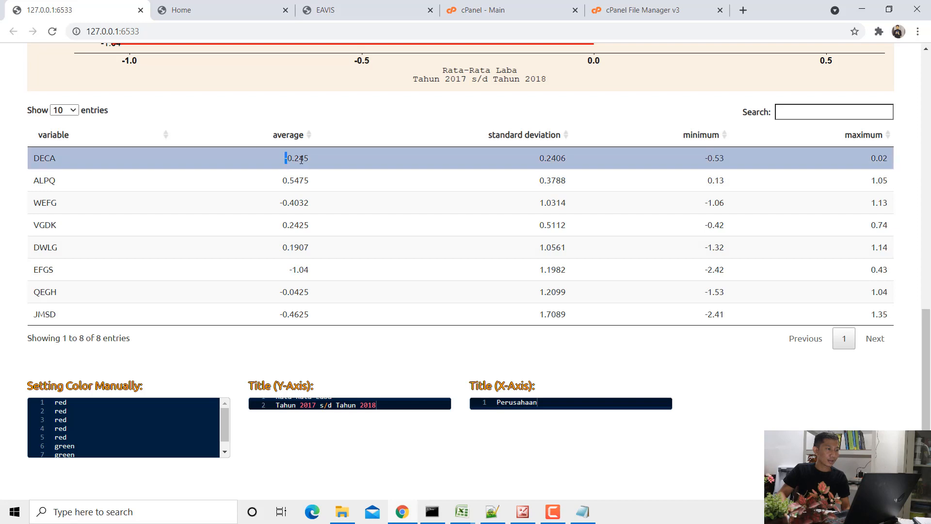
left_click_drag(301, 160, 308, 159)
left_click_drag(545, 158, 556, 158)
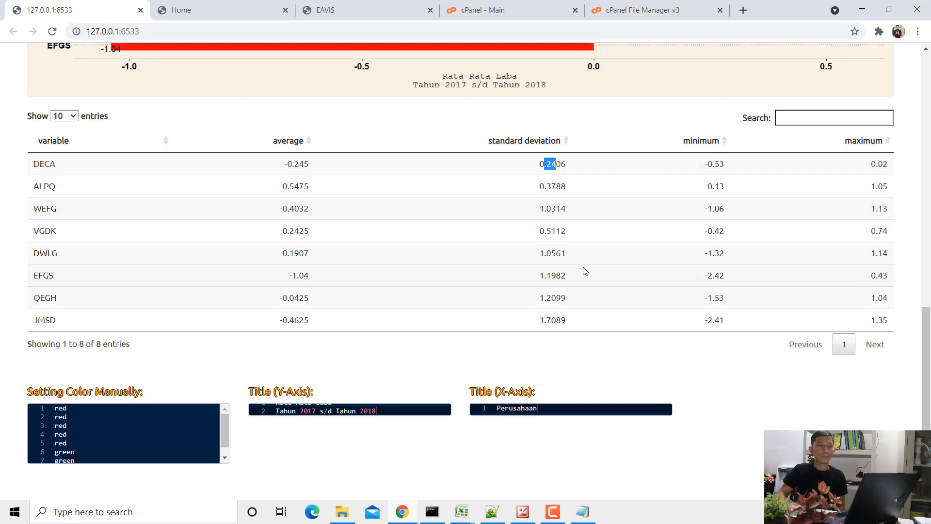
scroll(584, 270, "up", 9)
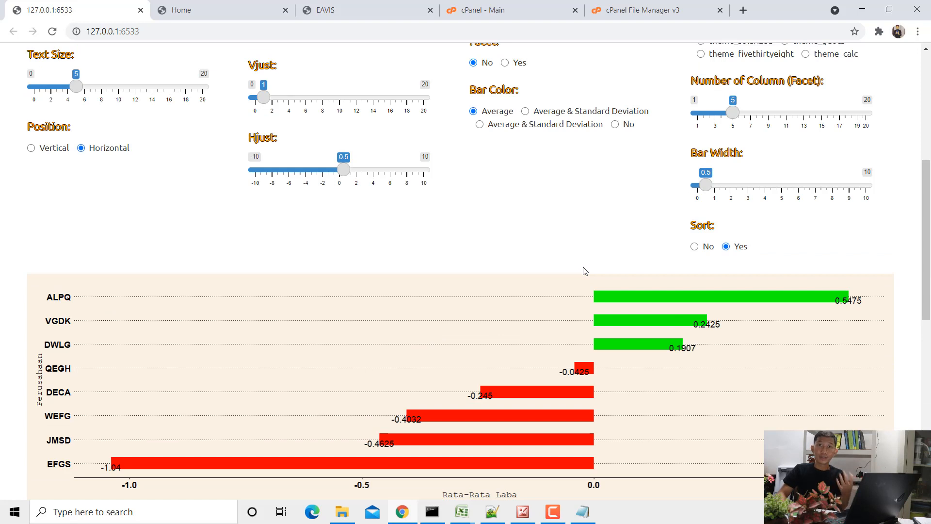
- Switch to File Explorer, select "data bab 3 laba" in the data folder and bring up its open workbook in Excel
left_click(457, 507)
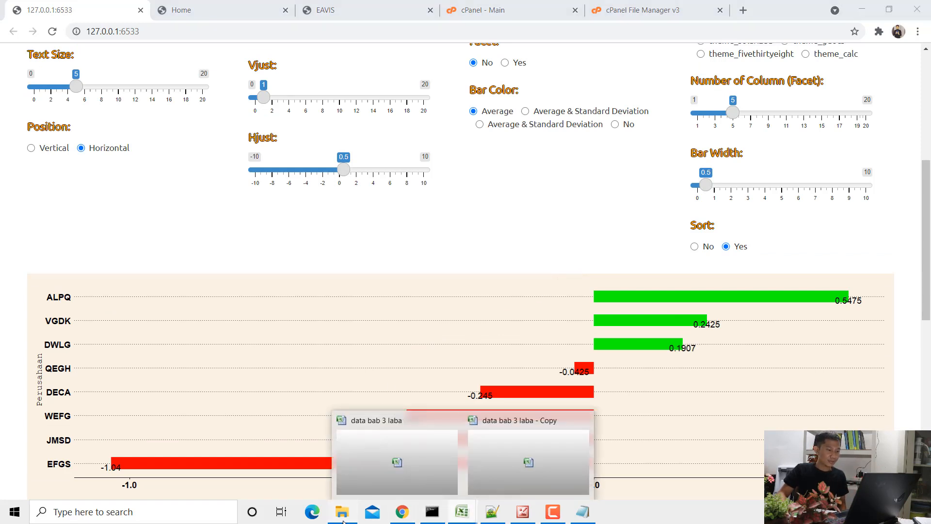
left_click(342, 514)
double_click(141, 80)
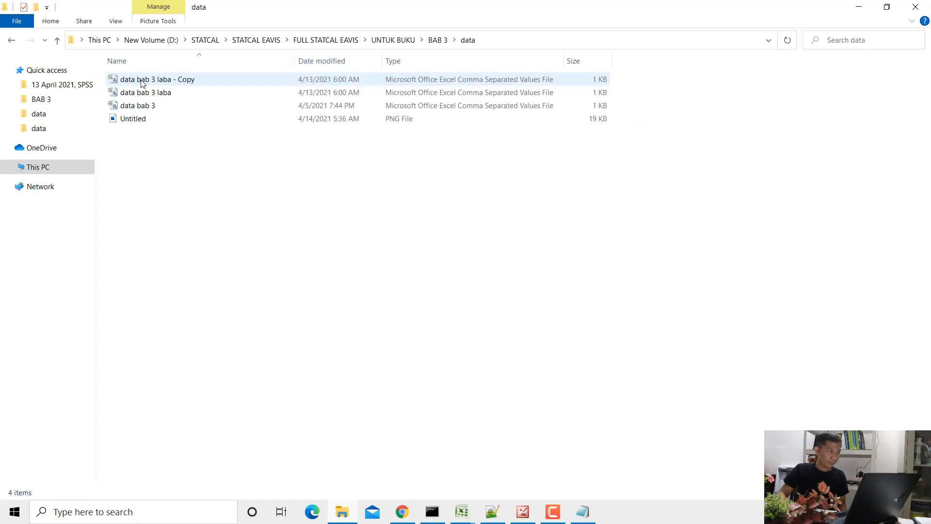
left_click(156, 96)
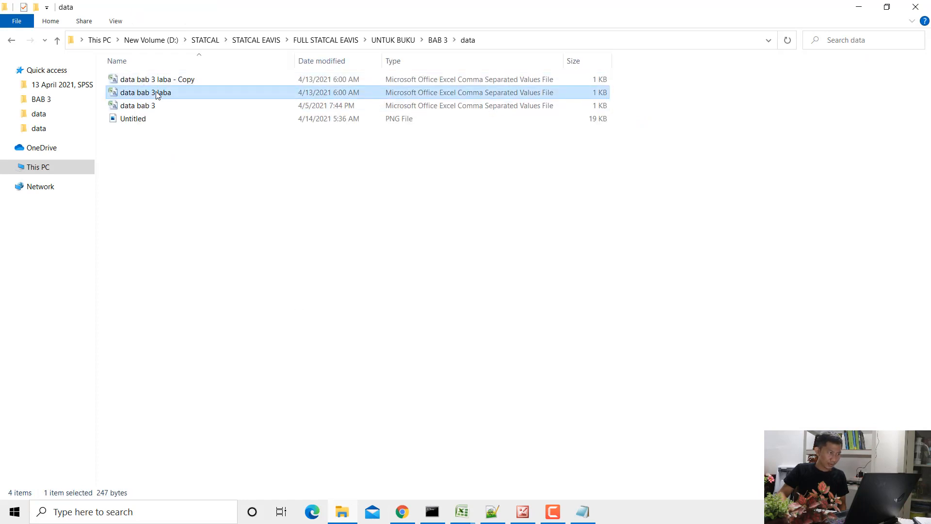
left_click(469, 509)
left_click(418, 463)
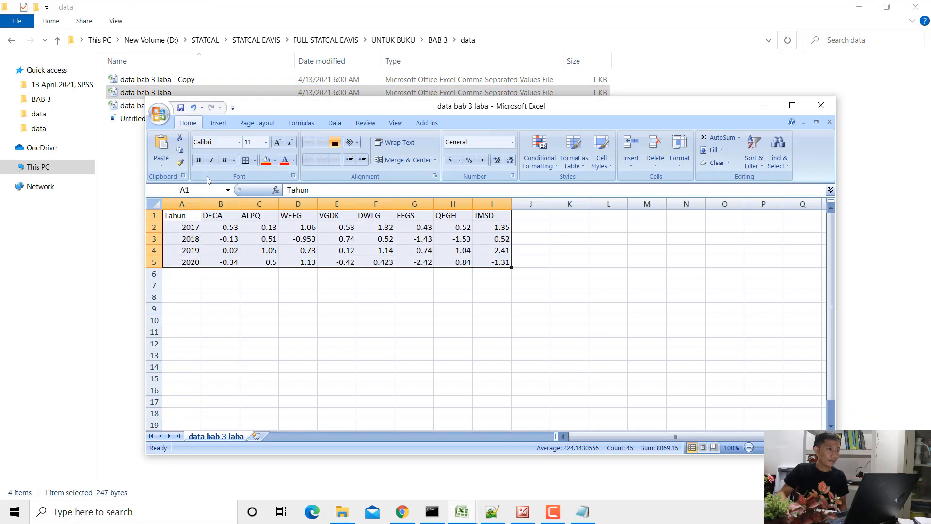
- Highlight the whole table A1:I5, the Tahun column and the company profits in B1:I5 to review the data layout
left_click_drag(193, 219, 504, 264)
left_click(308, 238)
left_click_drag(182, 216, 192, 262)
left_click_drag(217, 216, 500, 262)
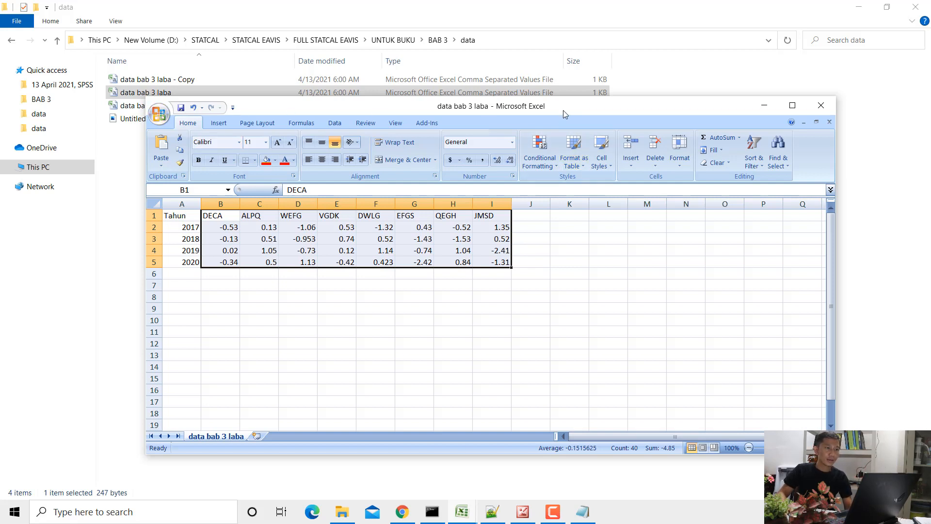
- Check the CSV (Comma delimited) file type in the Save As dialog, cancel it and close the "data bab 3 laba" workbook
left_click(159, 115)
left_click(184, 219)
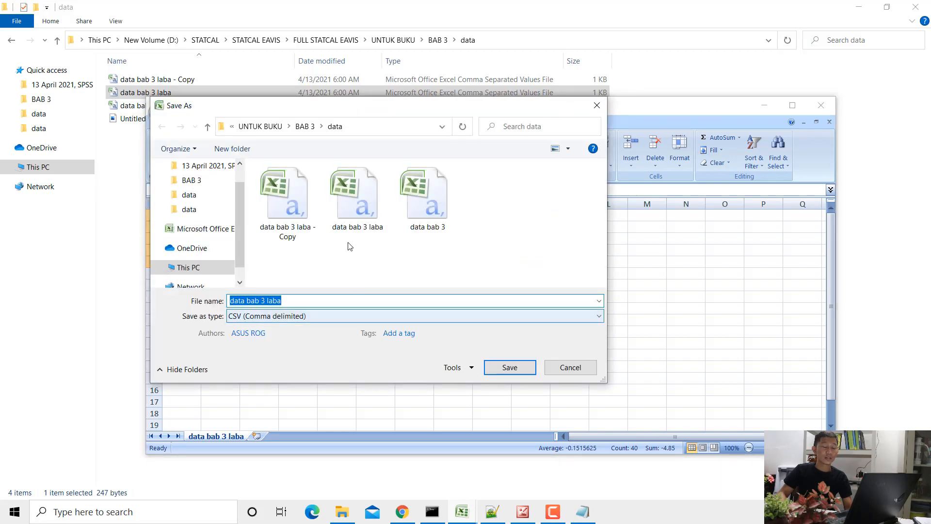
left_click(597, 105)
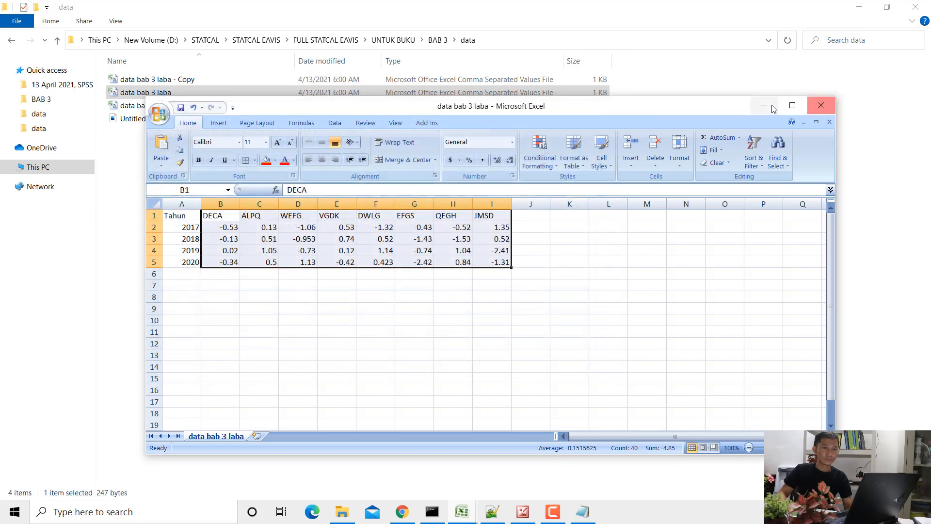
left_click(825, 111)
- Close the running EAVIS session and minimize Chrome, Notepad++ and Notepad to reach the desktop
left_click(401, 511)
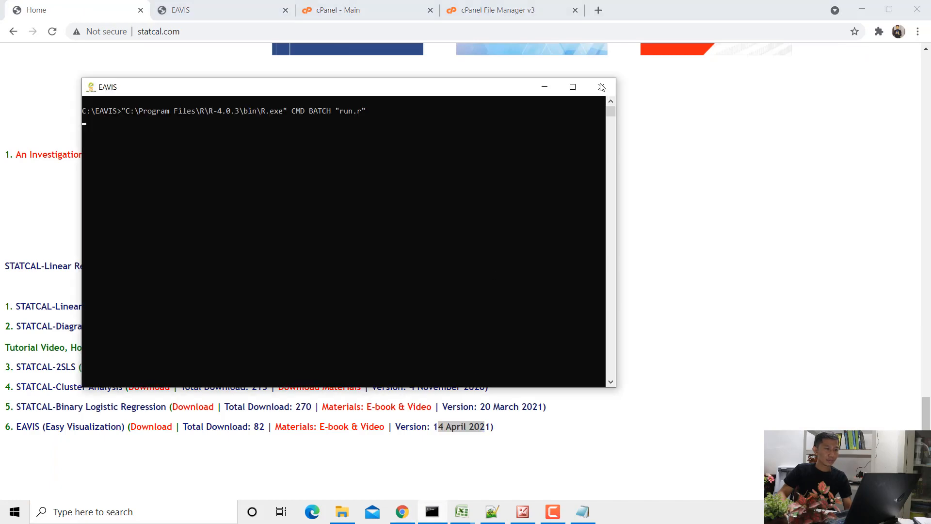
left_click(602, 87)
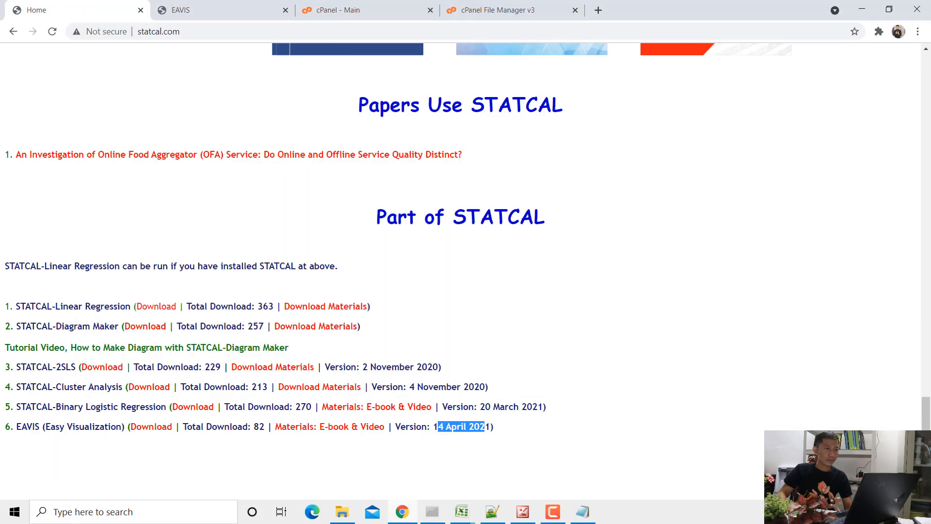
left_click(868, 8)
left_click(869, 7)
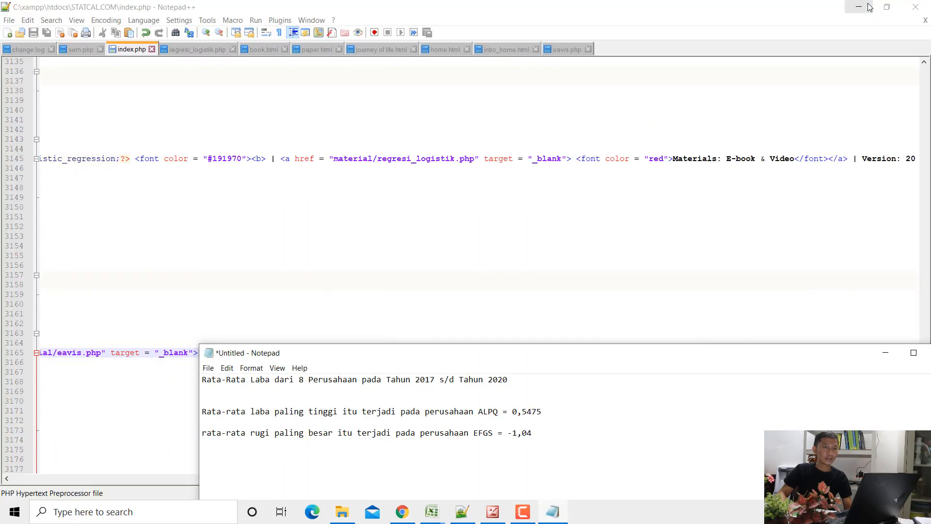
left_click(858, 7)
left_click(886, 352)
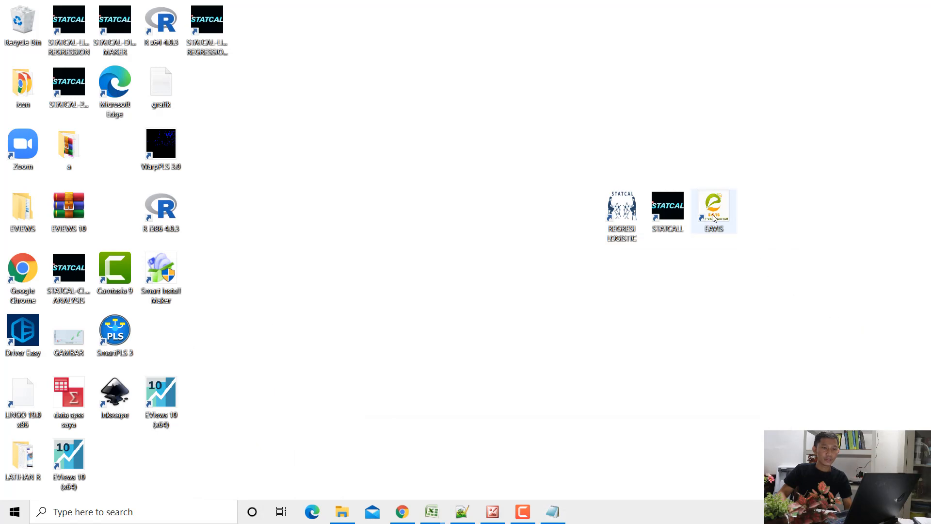
- Launch EAVIS from the desktop and look over the text and sample graphs on its home page
left_click(713, 216)
double_click(713, 217)
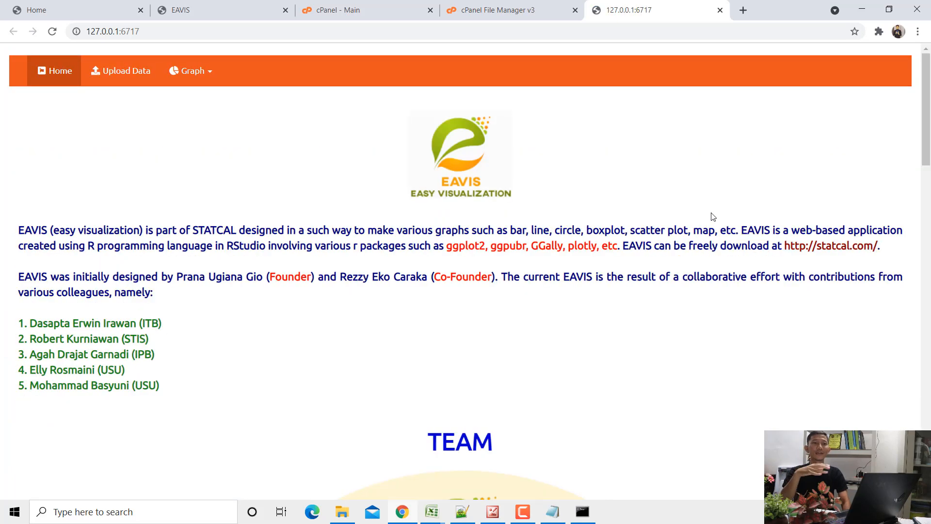
scroll(555, 216, "down", 18)
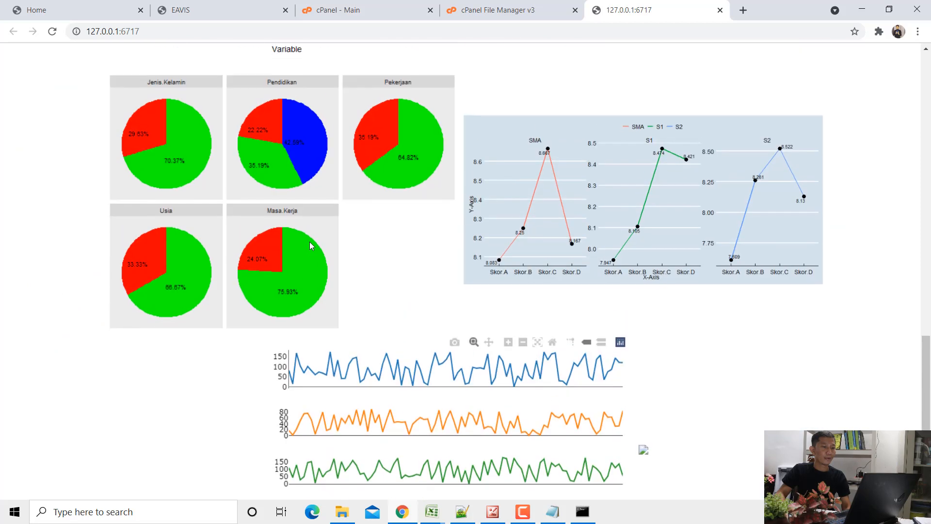
scroll(309, 245, "up", 20)
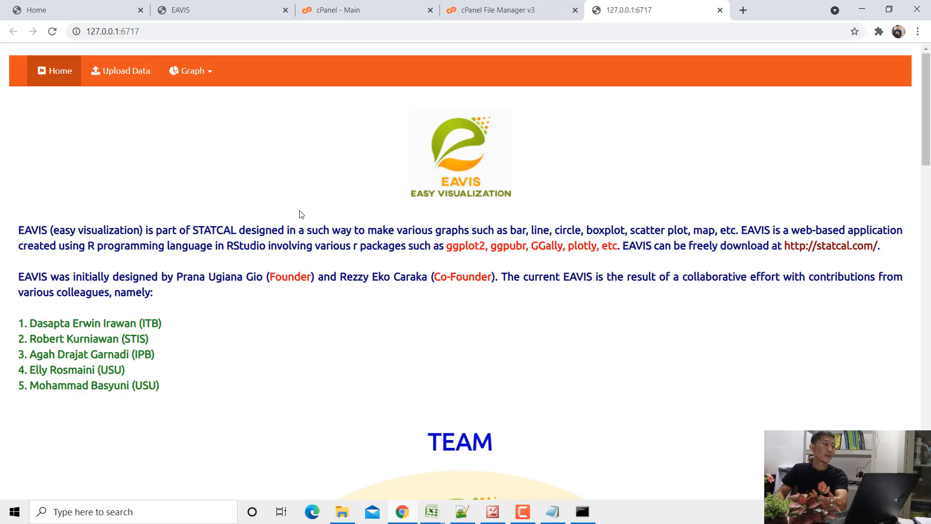
- Upload the "data bab 3 laba" CSV file from the data folder inside BAB 3 as the EAVIS dataset
left_click(126, 83)
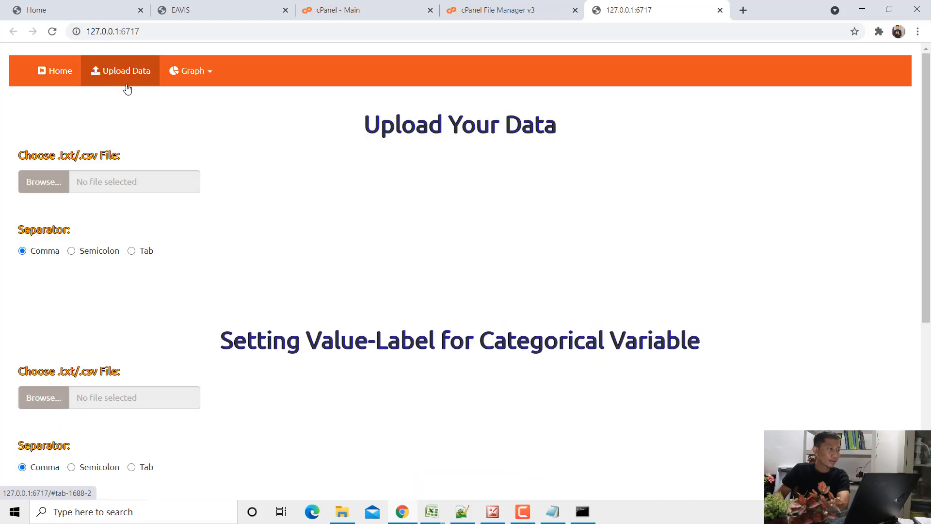
left_click(43, 186)
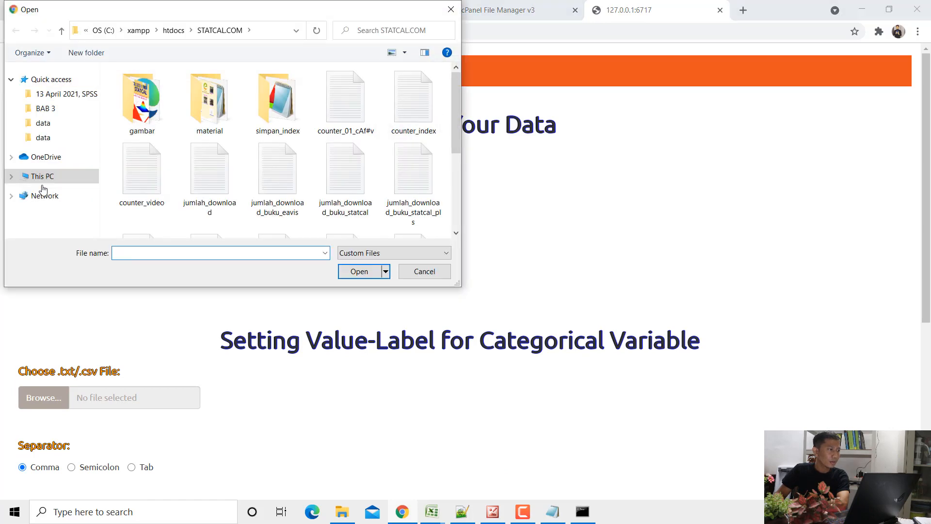
left_click(45, 108)
left_click(129, 110)
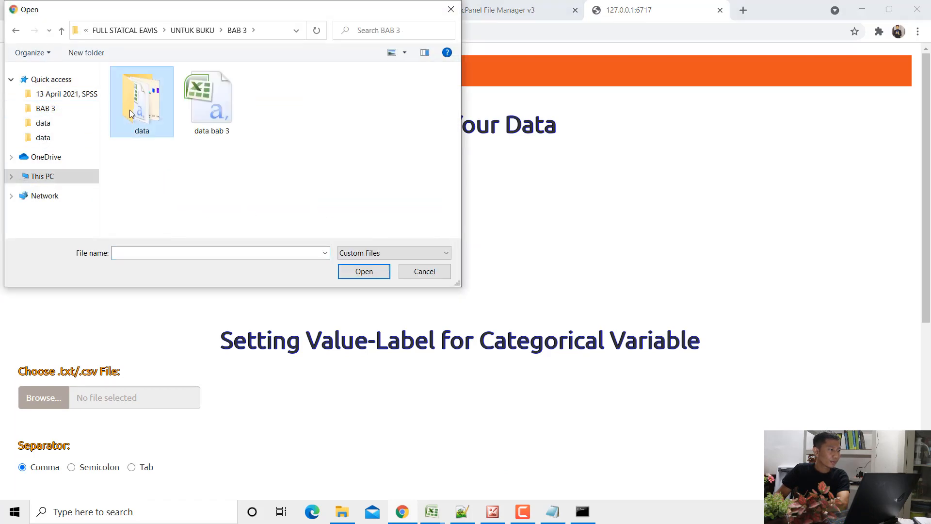
double_click(129, 109)
left_click(293, 111)
left_click(225, 117)
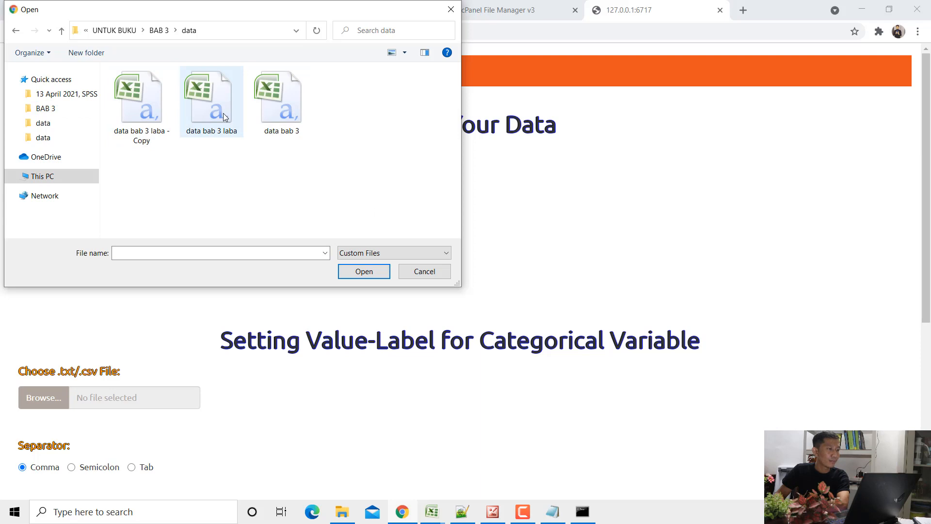
double_click(225, 117)
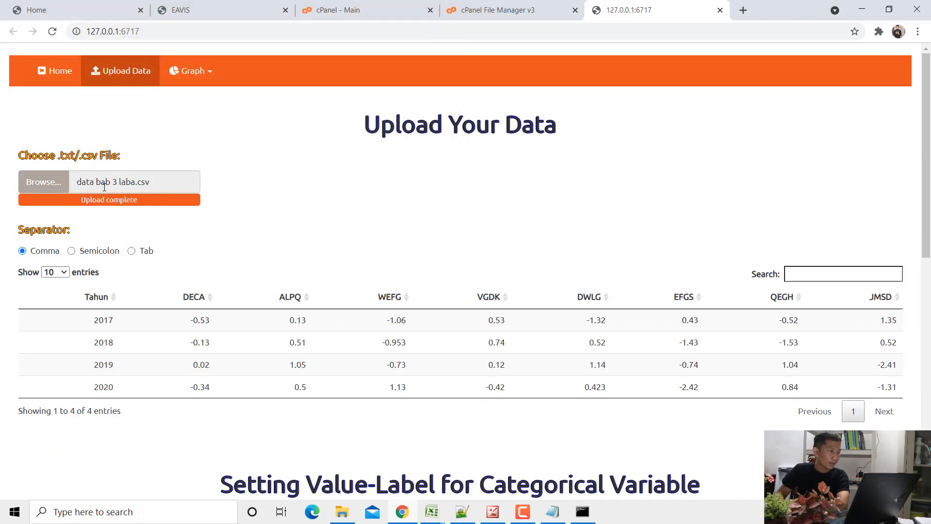
- Try the Semicolon and Tab separators on the uploaded data and return the separator to Comma
left_click_drag(149, 181, 99, 183)
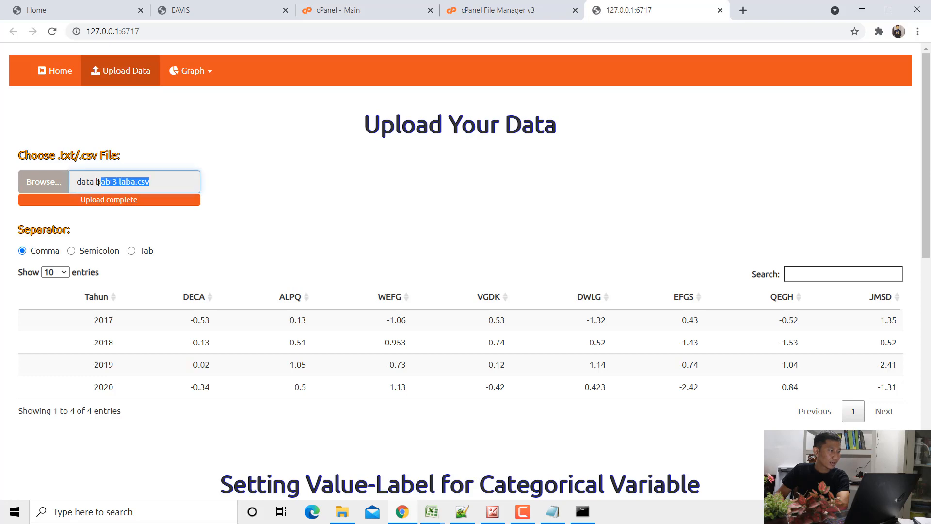
scroll(145, 235, "down", 2)
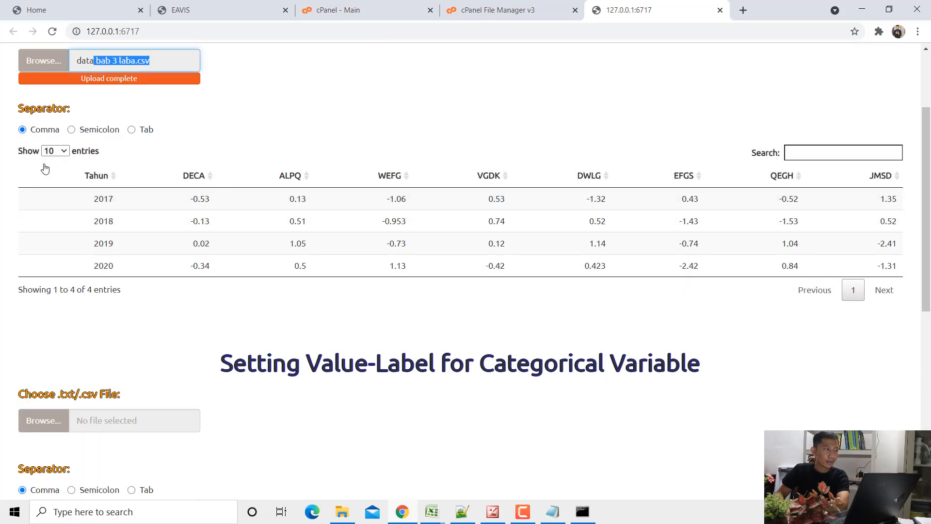
left_click(91, 135)
left_click(141, 132)
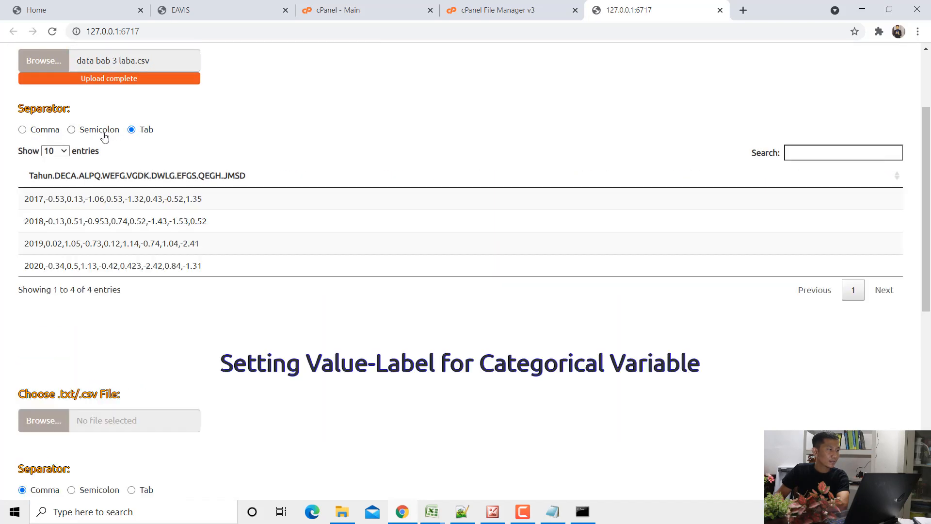
left_click(43, 135)
left_click(90, 133)
left_click(138, 136)
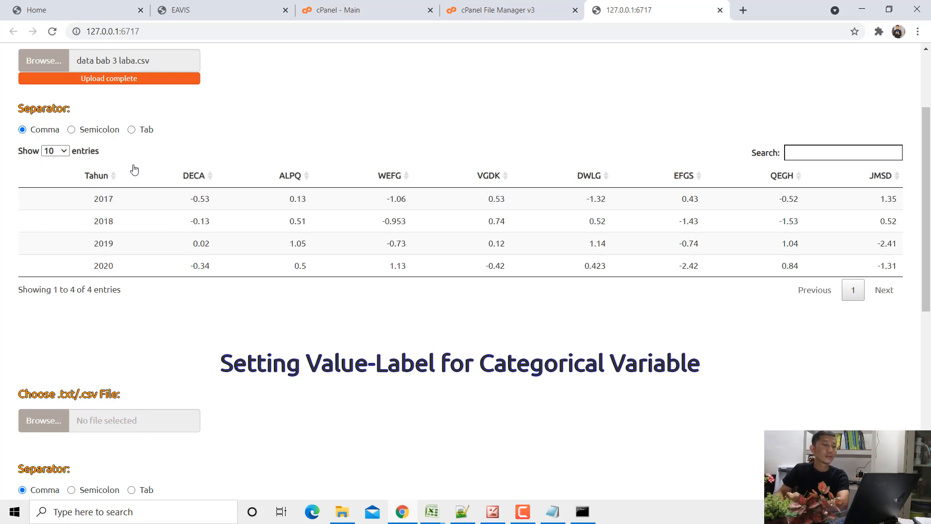
scroll(217, 216, "down", 3)
scroll(217, 216, "up", 6)
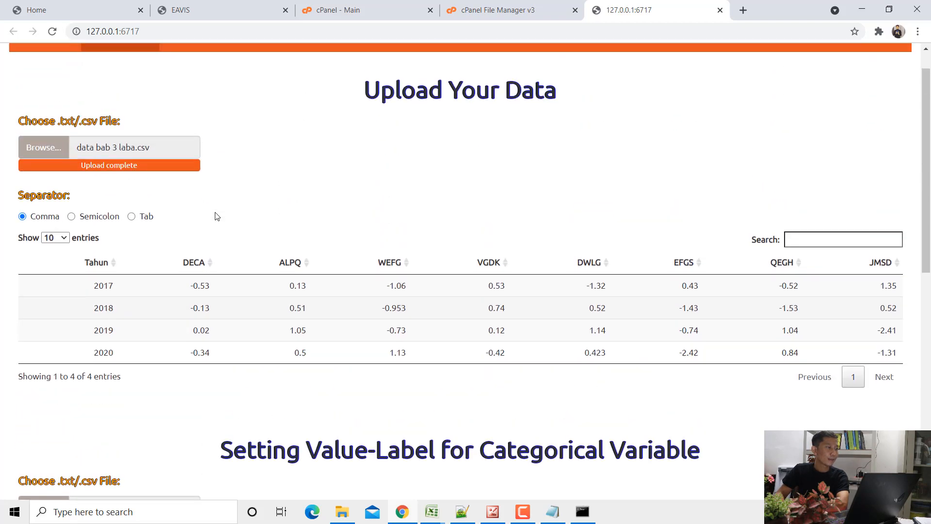
- Start an average bar graph and add the variables DECA through JMSD as its numeric variables, leaving out Tahun
left_click(174, 72)
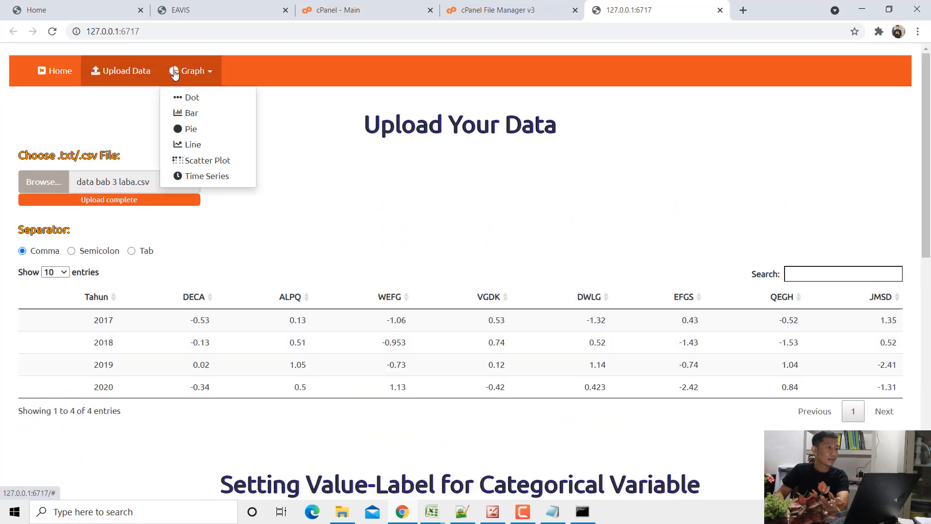
left_click(190, 114)
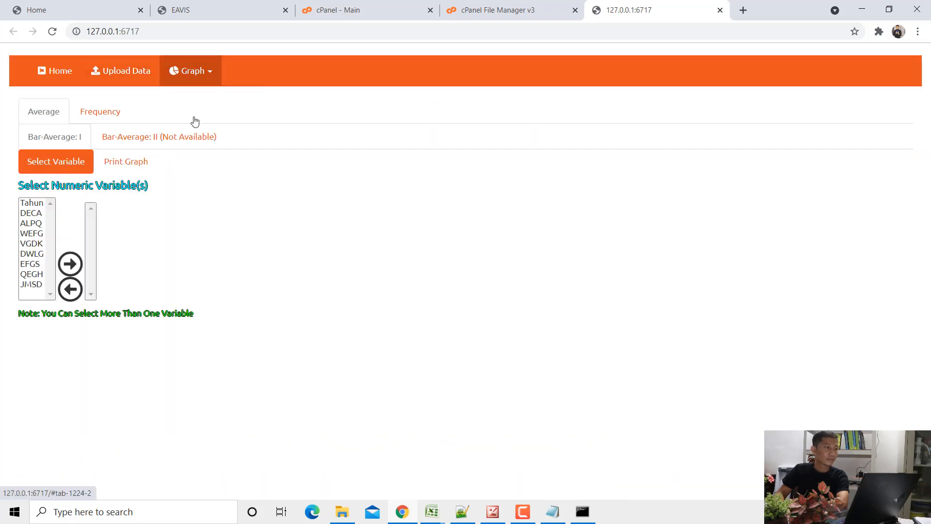
left_click(32, 204)
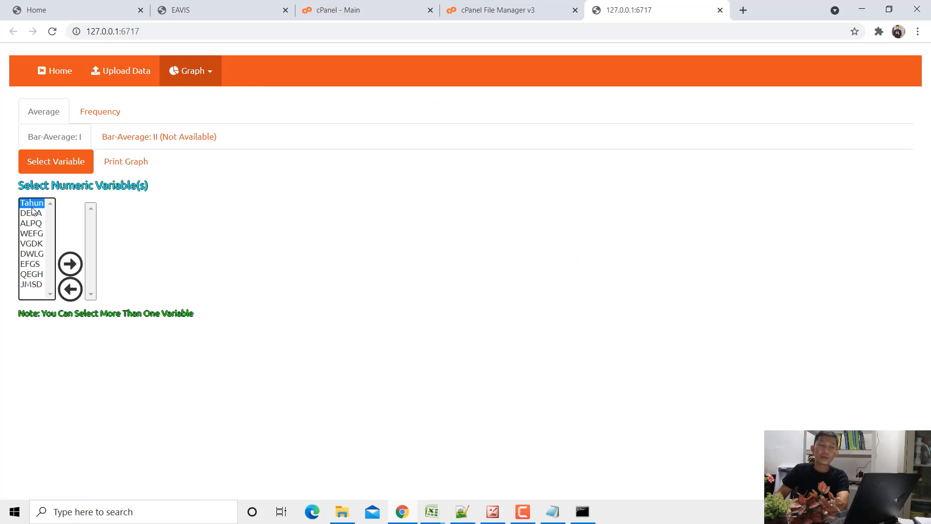
left_click_drag(33, 216, 42, 294)
left_click(70, 263)
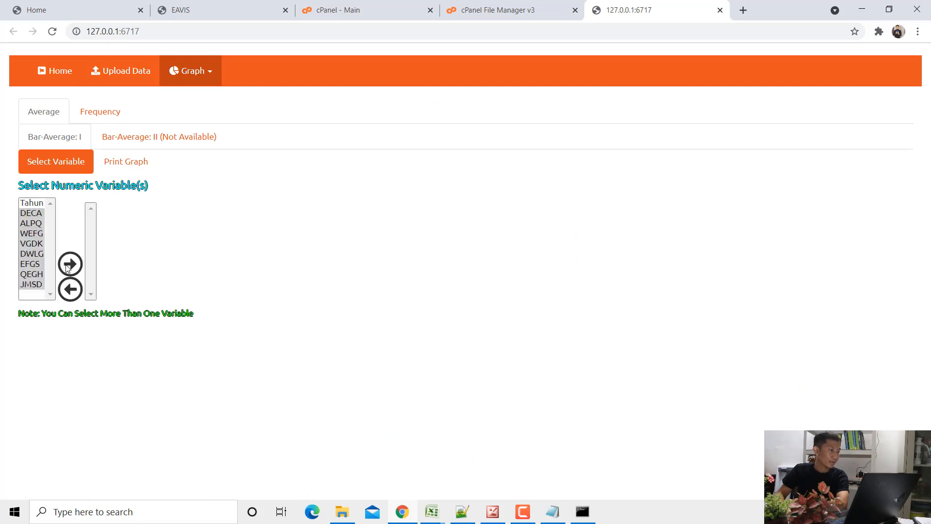
- Display the average bar graph and compare its layout with Facet set to No and to Yes
left_click(135, 163)
scroll(400, 159, "down", 10)
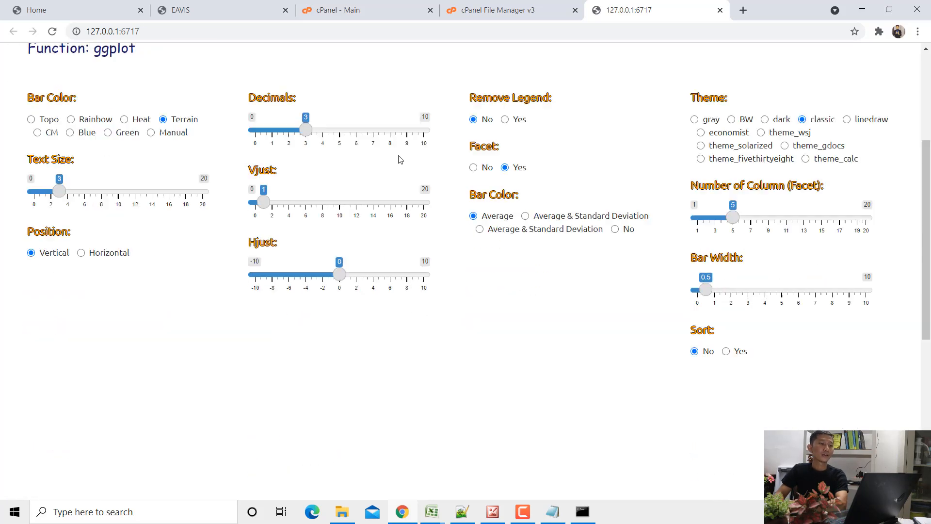
scroll(400, 160, "up", 5)
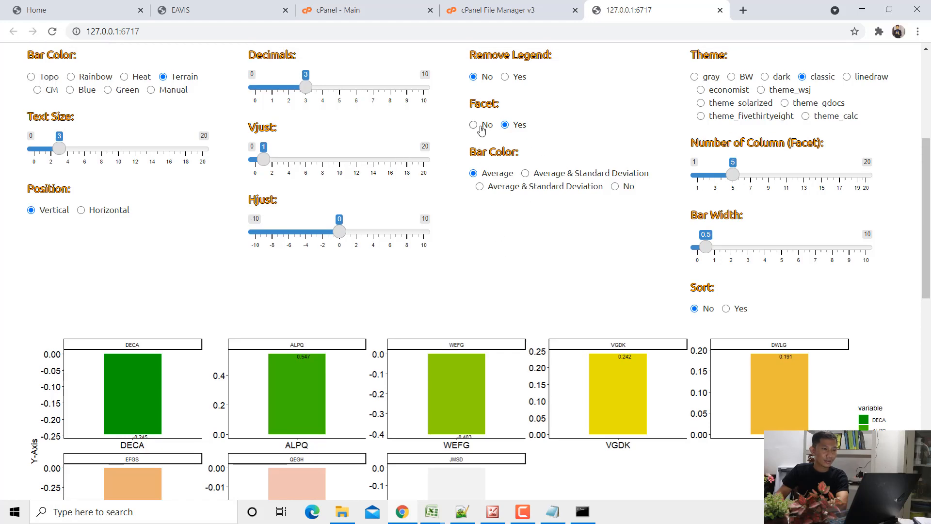
left_click(505, 125)
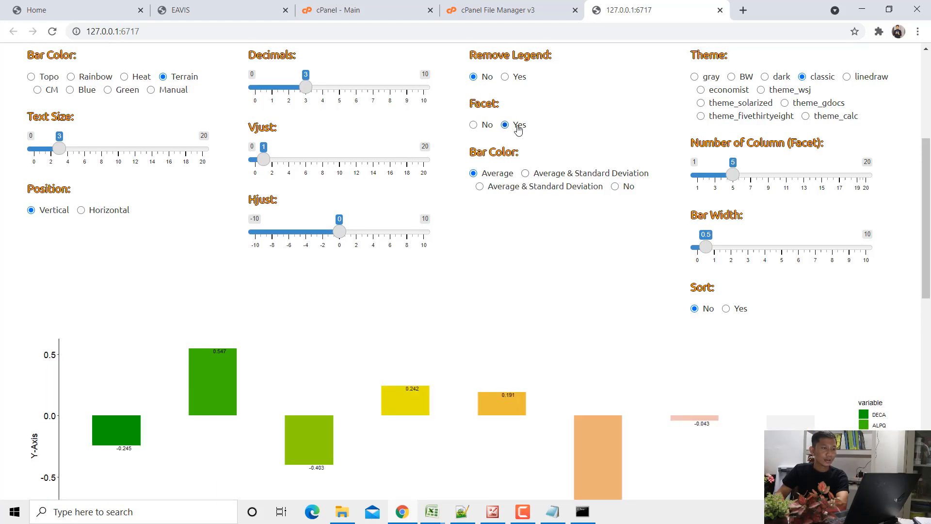
- Look over the faceted average bar graph and set Facet back to No
scroll(518, 130, "down", 4)
scroll(515, 129, "up", 4)
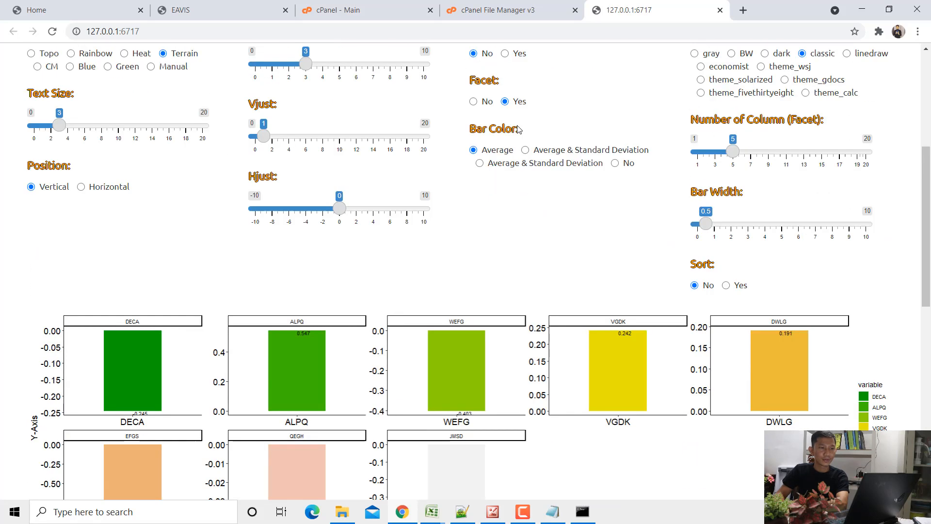
left_click(474, 124)
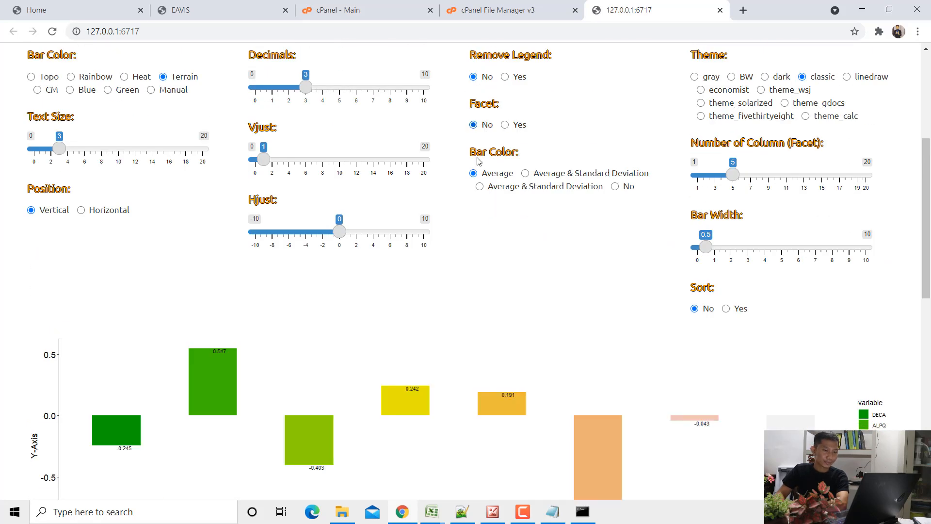
scroll(474, 177, "down", 5)
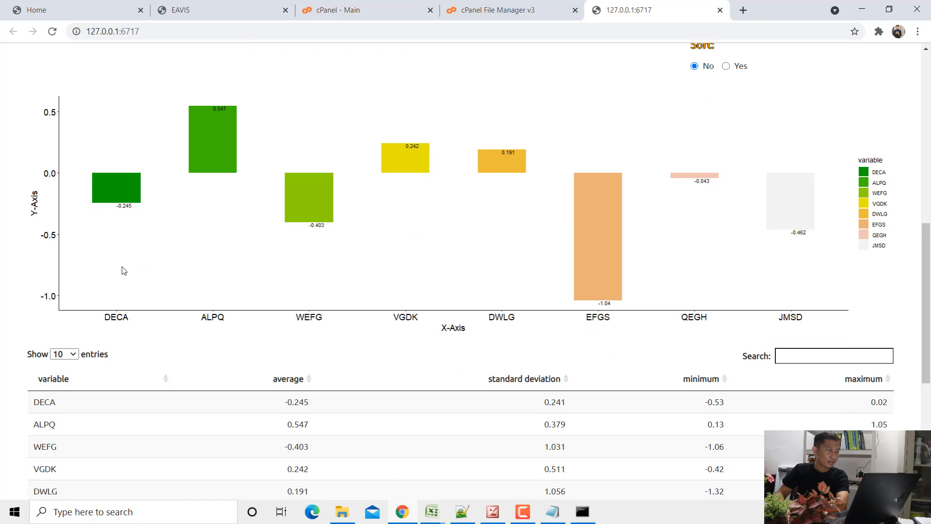
- Set the bar labels' Text Size to 5.5 and their Hjust to 0.5
scroll(141, 224, "up", 5)
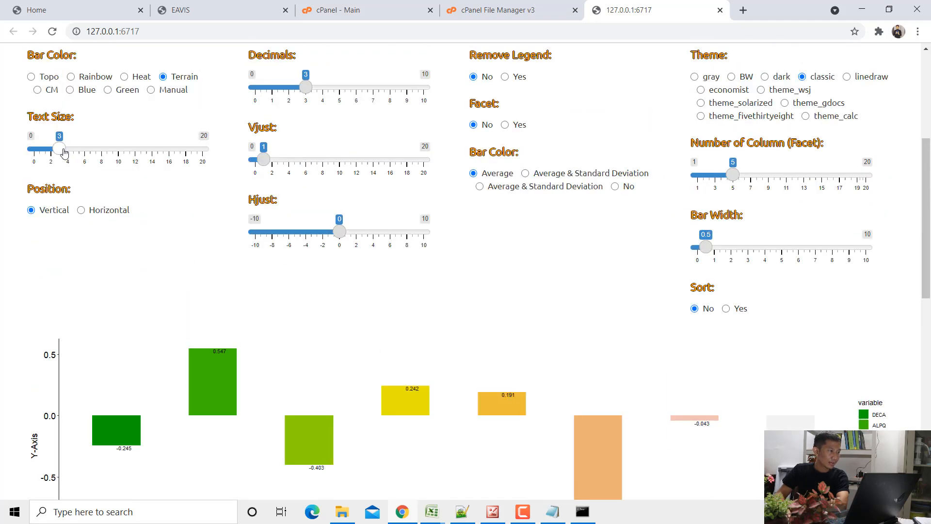
left_click_drag(60, 149, 88, 154)
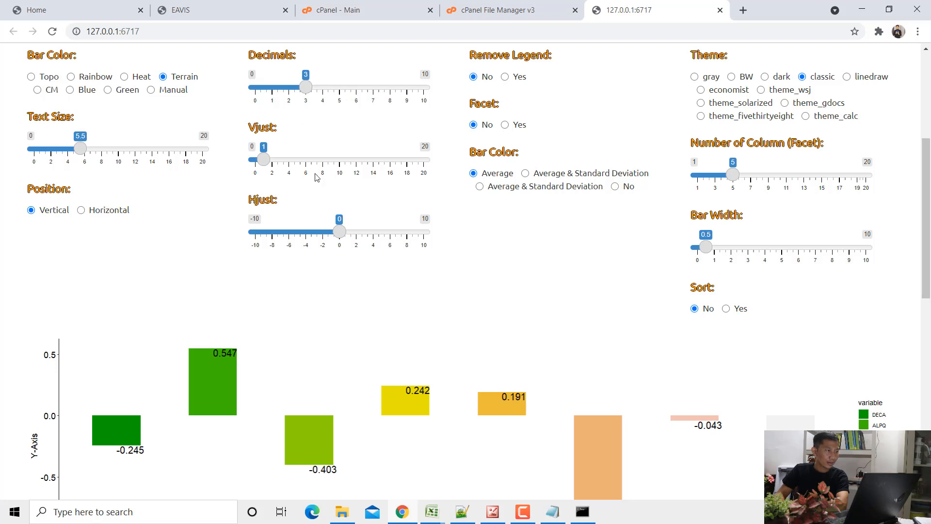
left_click_drag(340, 236, 344, 239)
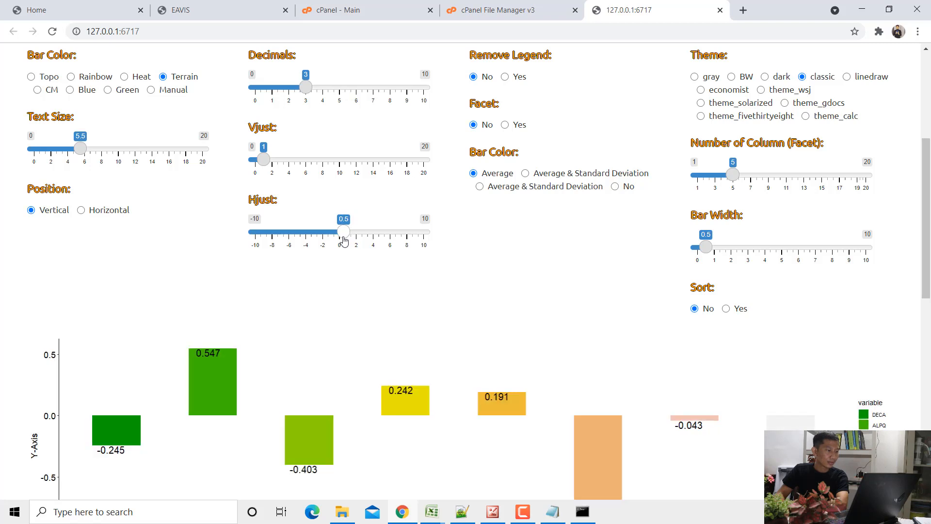
scroll(153, 330, "down", 3)
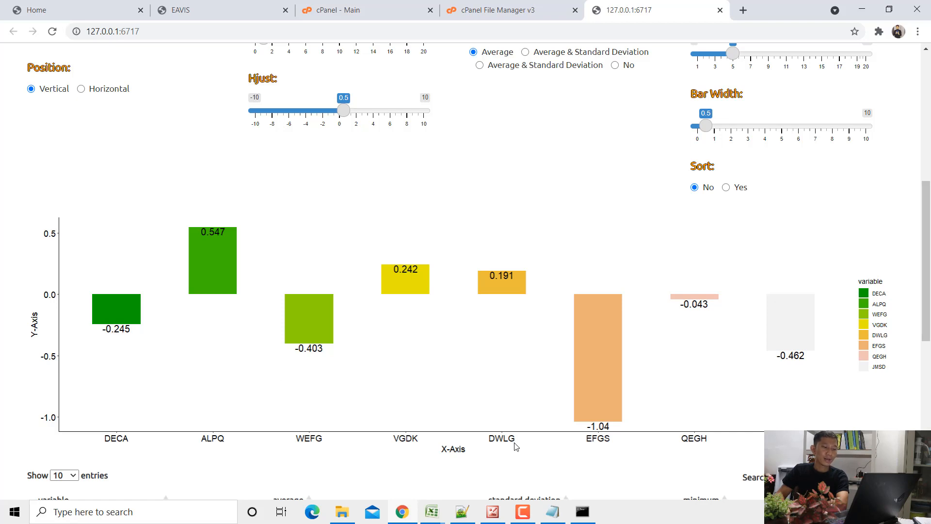
- Switch to the "data bab 3 laba - Copy" workbook in Excel, fill the DECA average in B9 with light green, and select the ALPQ average in C9
left_click(436, 512)
left_click(464, 482)
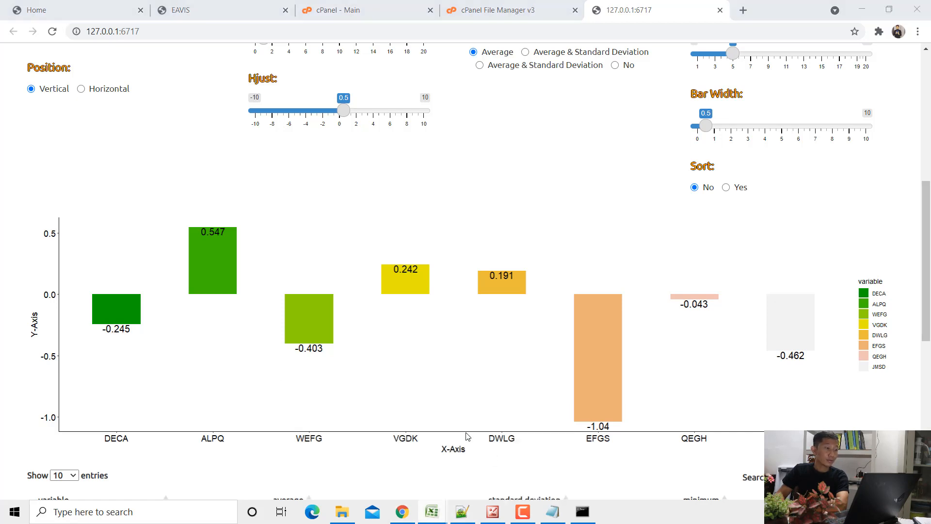
left_click(233, 306)
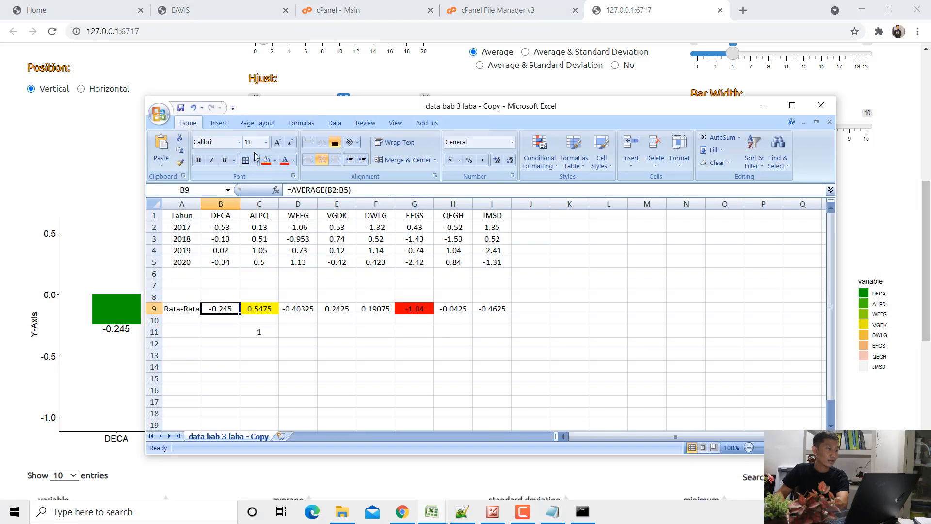
left_click(275, 161)
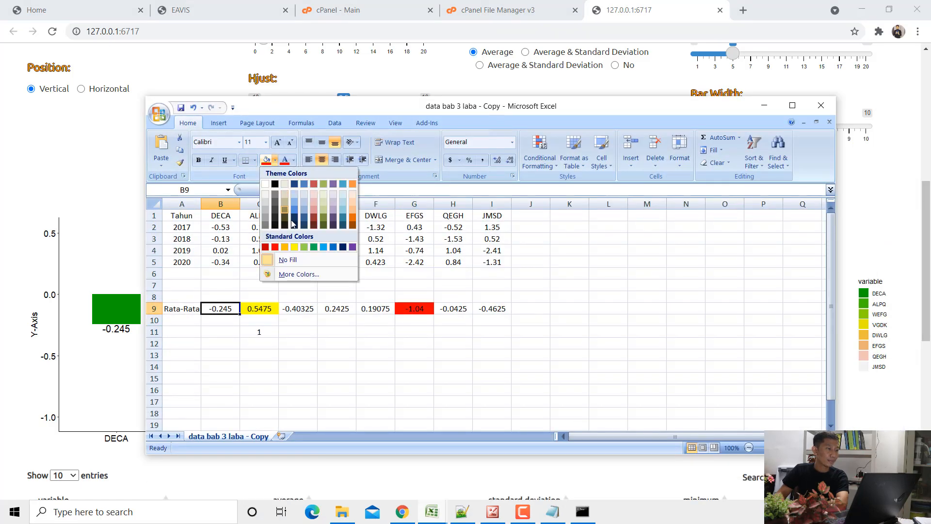
left_click(304, 247)
left_click(251, 215)
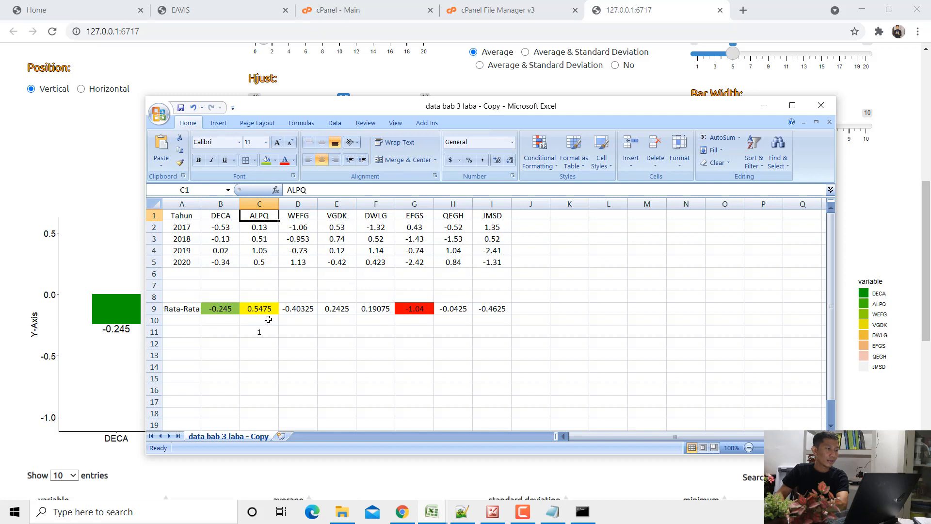
left_click(256, 309)
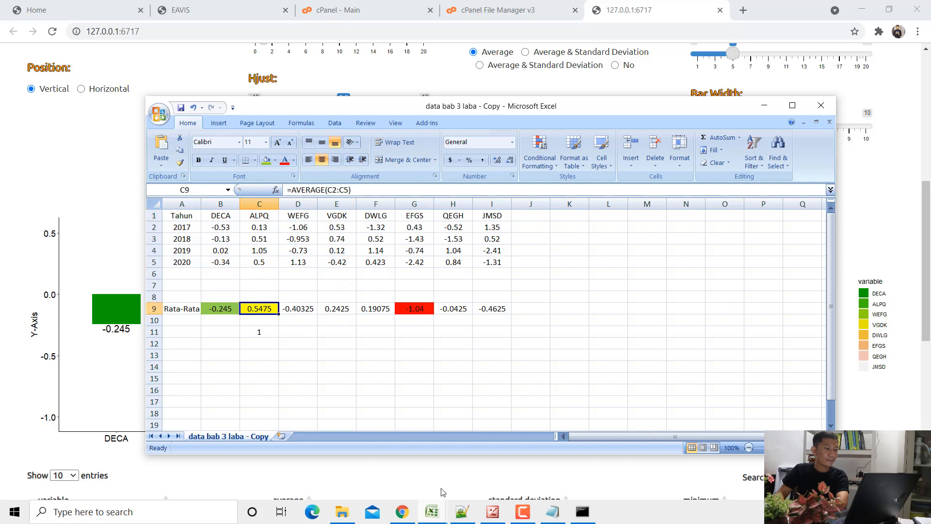
- Return to the chart in Chrome and set Decimals to 4 for the averages
left_click(402, 512)
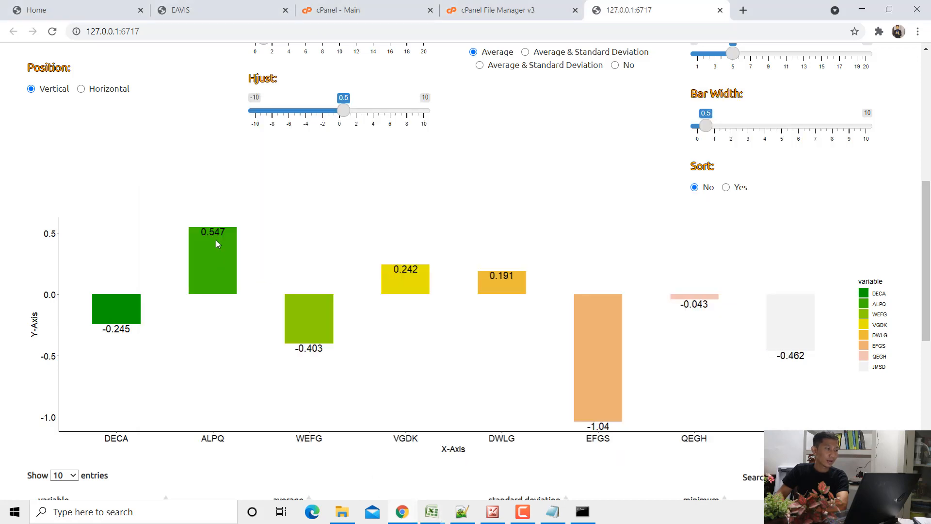
scroll(216, 231, "up", 2)
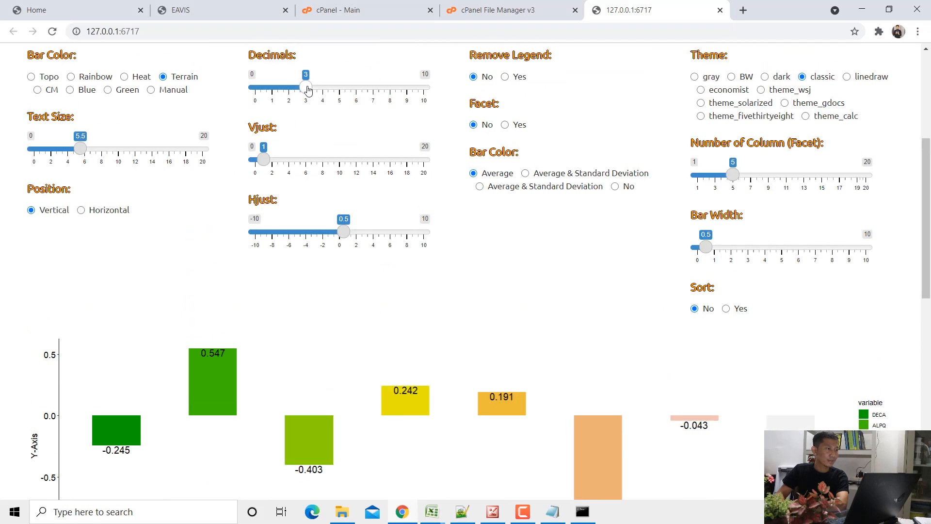
left_click_drag(312, 92, 322, 90)
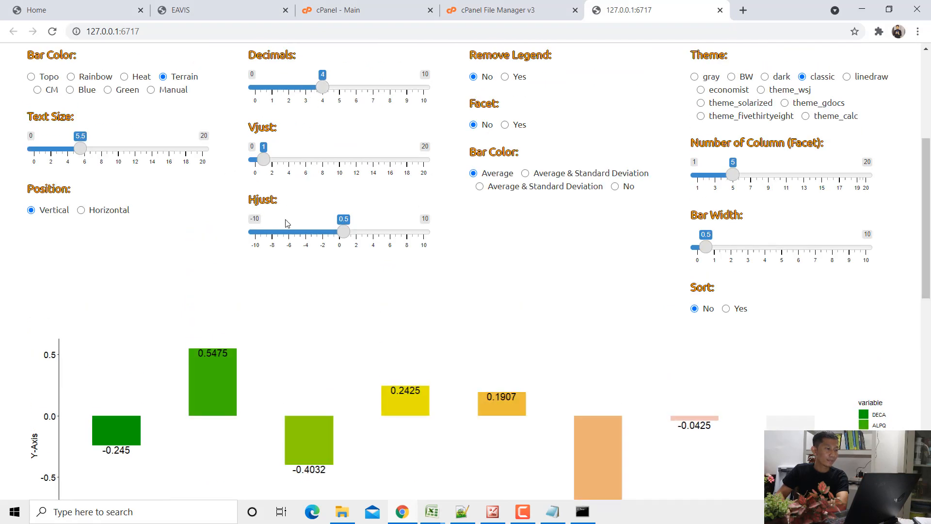
scroll(289, 245, "down", 2)
scroll(290, 245, "down", 1)
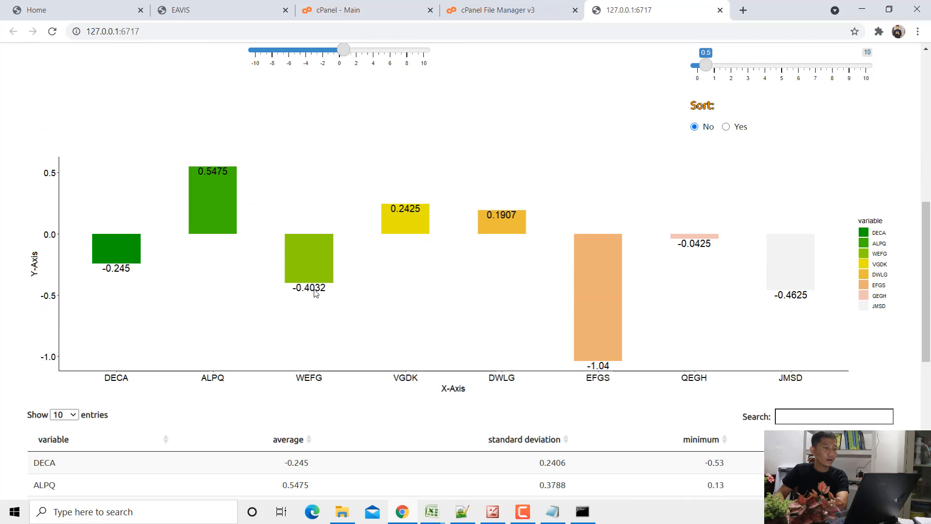
- Check the WEFG average in cell D9 of the "data bab 3 laba - Copy" workbook against the chart and its summary table
mouse_move(432, 511)
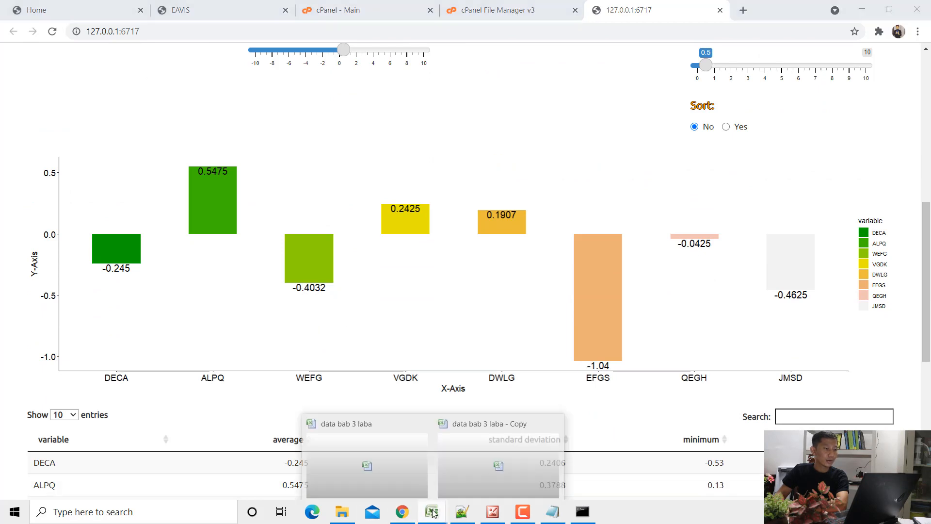
left_click(372, 458)
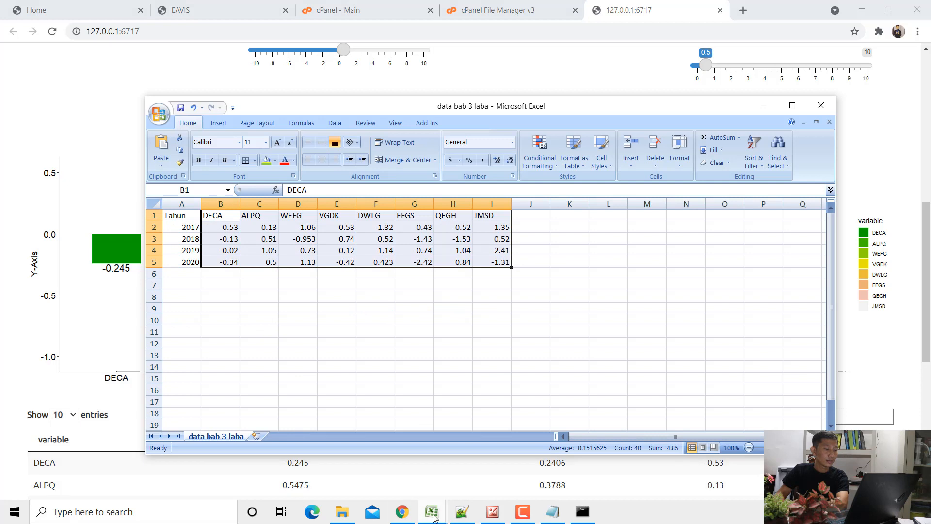
left_click(488, 474)
left_click(307, 311)
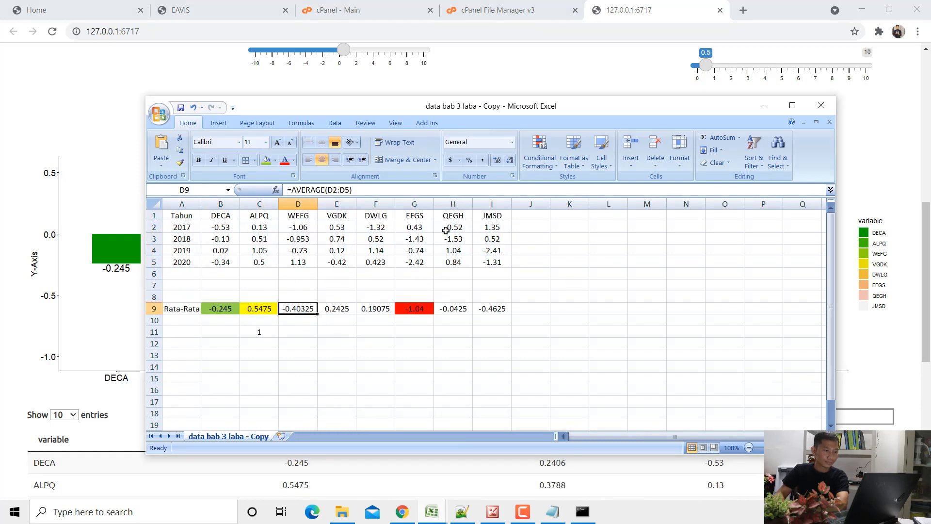
left_click(764, 106)
scroll(513, 229, "down", 2)
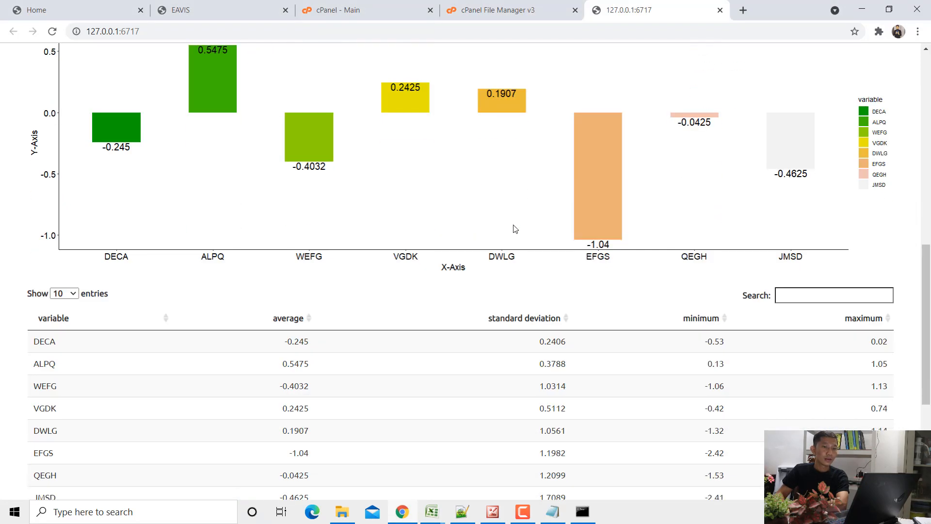
- Remove the legend from the average bar graph
scroll(515, 229, "up", 1)
scroll(868, 189, "up", 5)
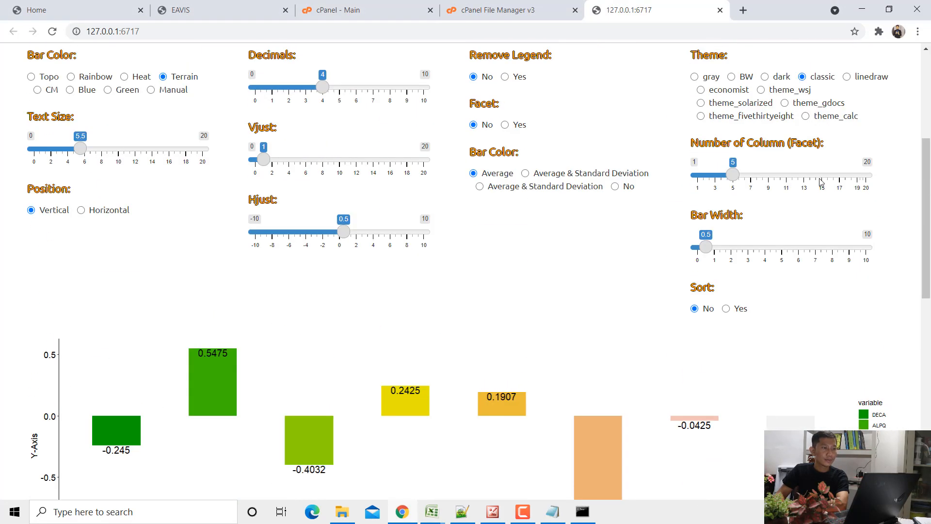
left_click(517, 78)
scroll(891, 319, "down", 2)
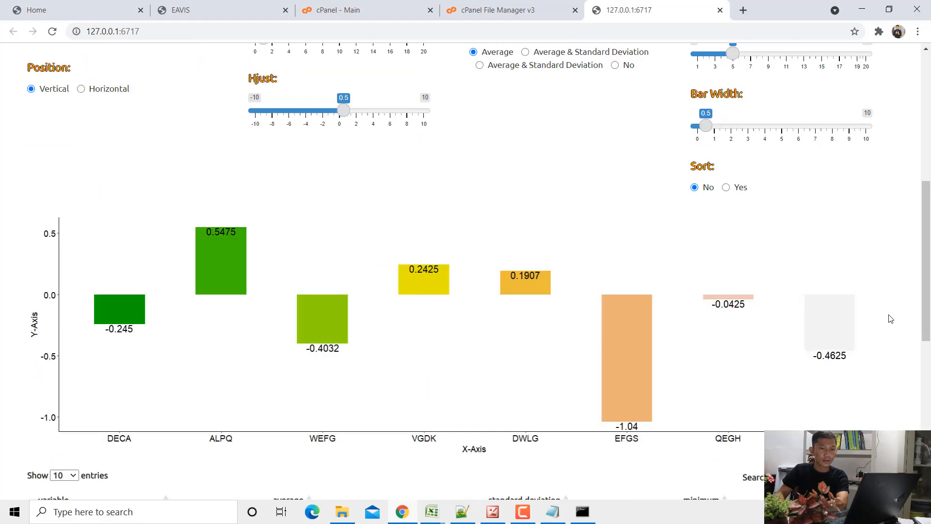
scroll(479, 301, "down", 3)
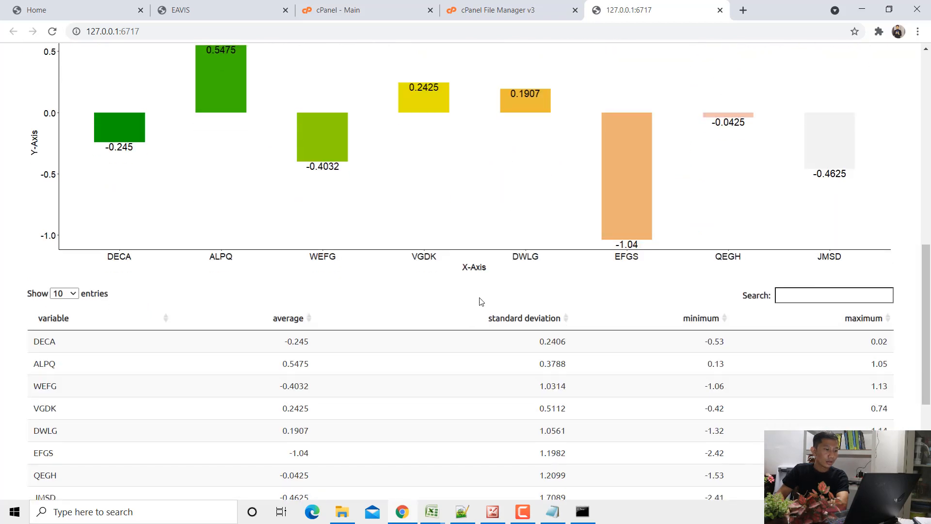
- Set the chart's X-axis title to "Perusahaan"
scroll(476, 267, "down", 4)
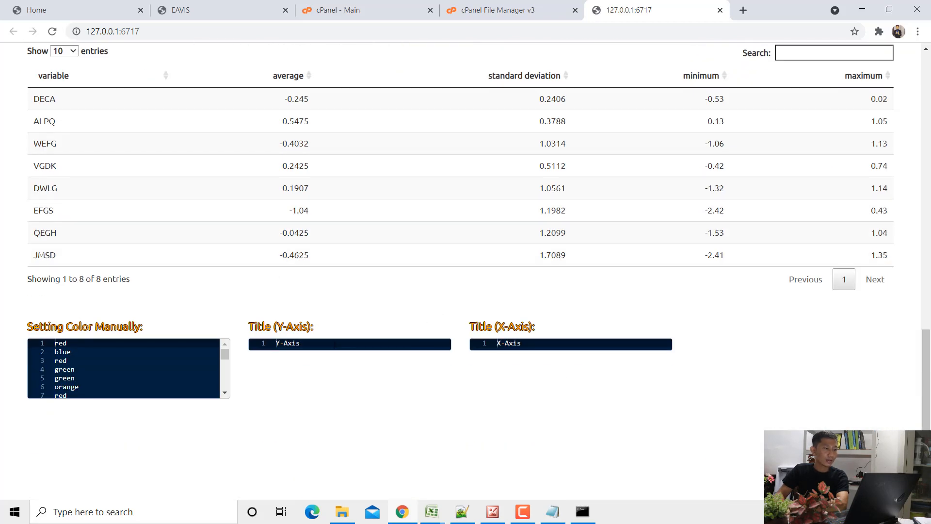
left_click_drag(497, 344, 532, 343)
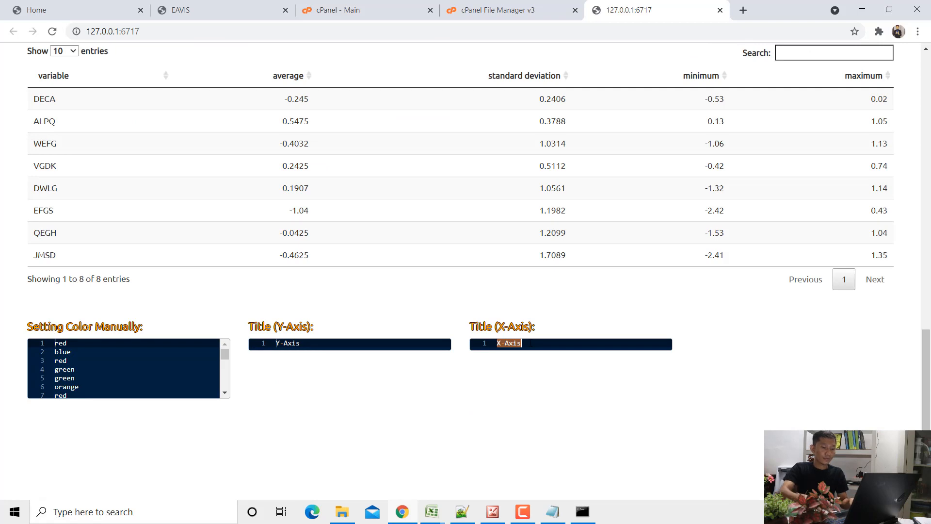
type("Perusahaan")
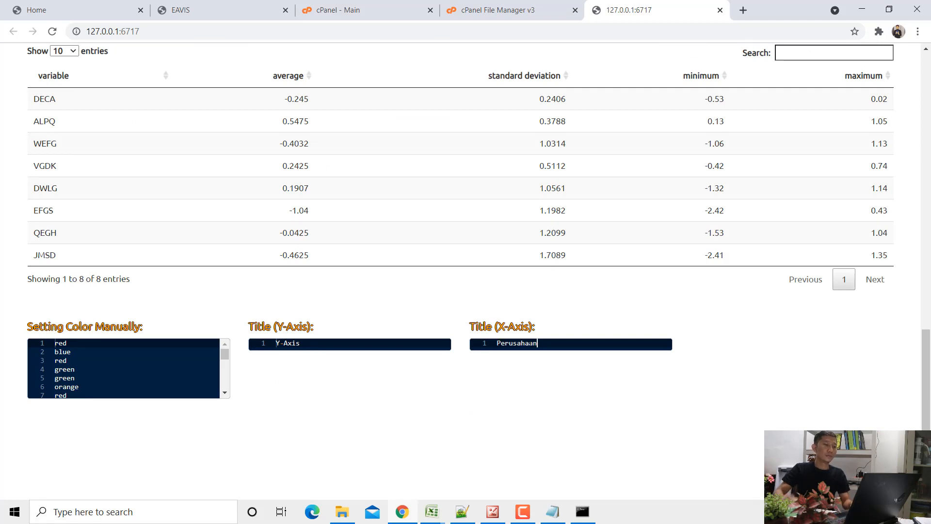
scroll(489, 306, "up", 5)
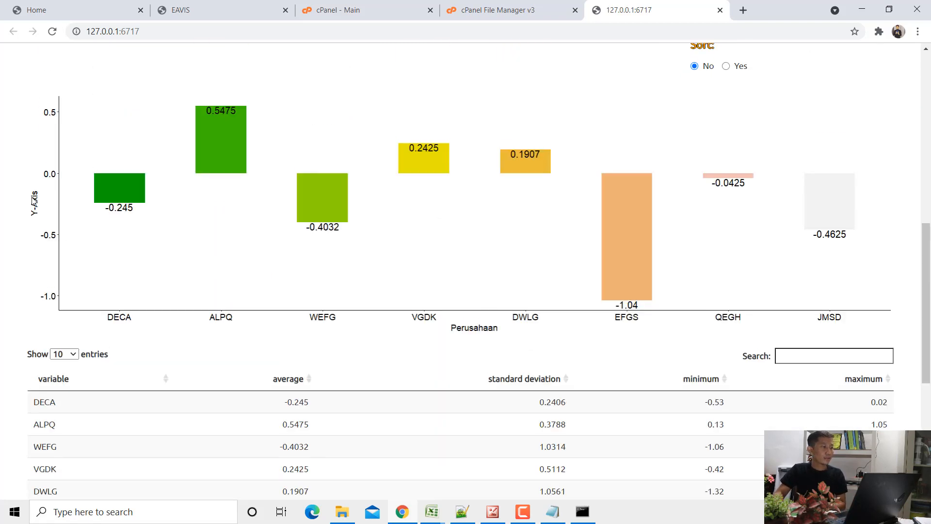
- Set the Y-axis title to two lines: "Rata-Rata Laba Perusahaan" and "Tahun 2017 s/d Tahun 2020"
scroll(57, 216, "down", 3)
key("ctrl+a")
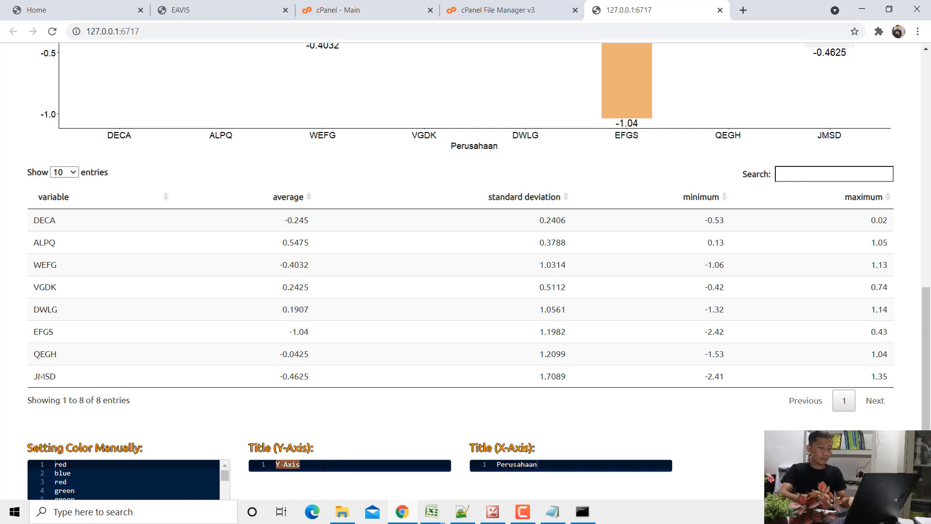
type("Rata-Rata Laba")
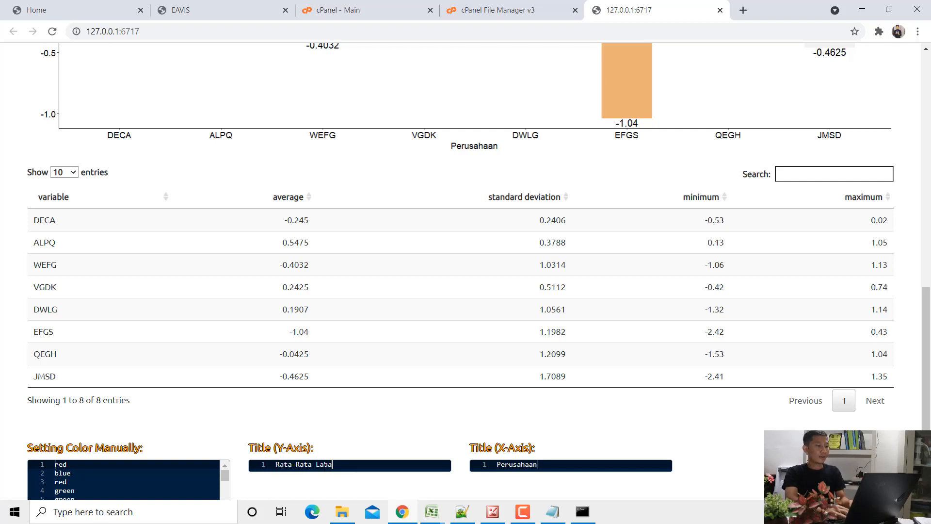
type(" Perusahaan")
key("Return")
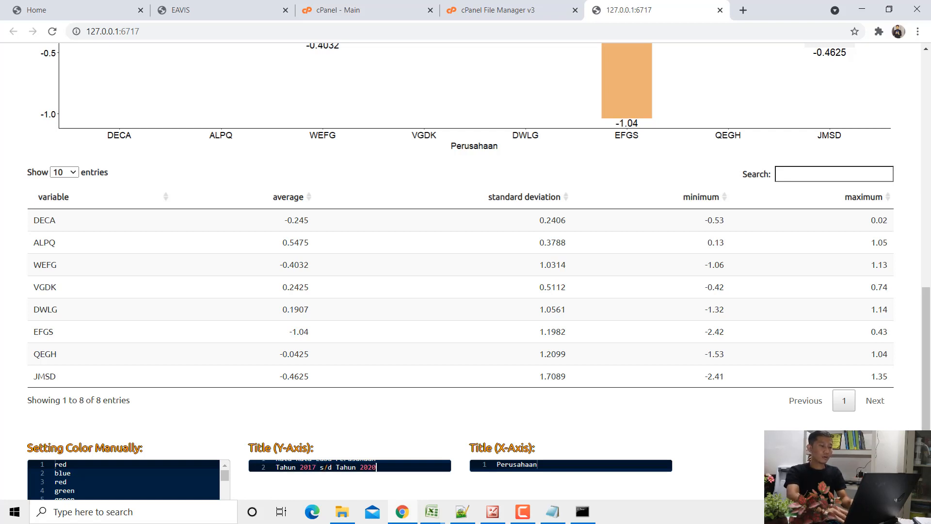
scroll(108, 268, "up", 5)
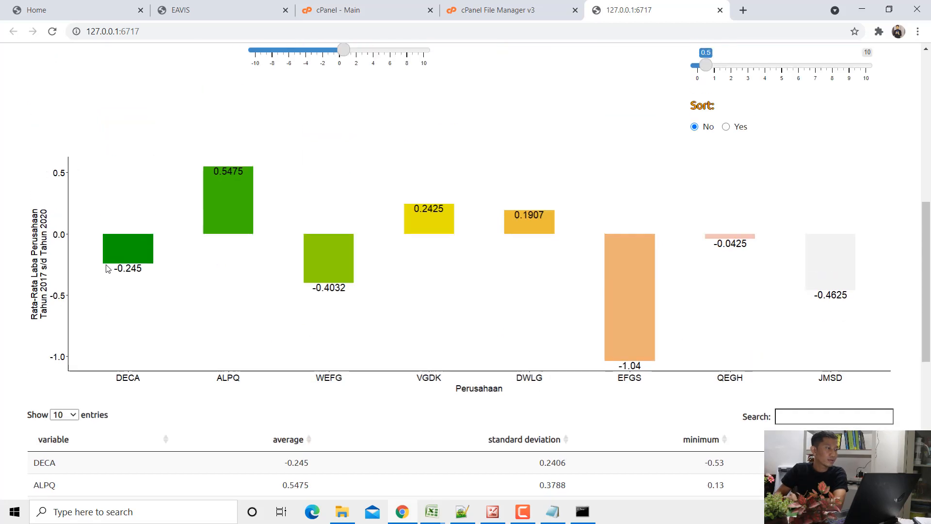
scroll(72, 266, "down", 3)
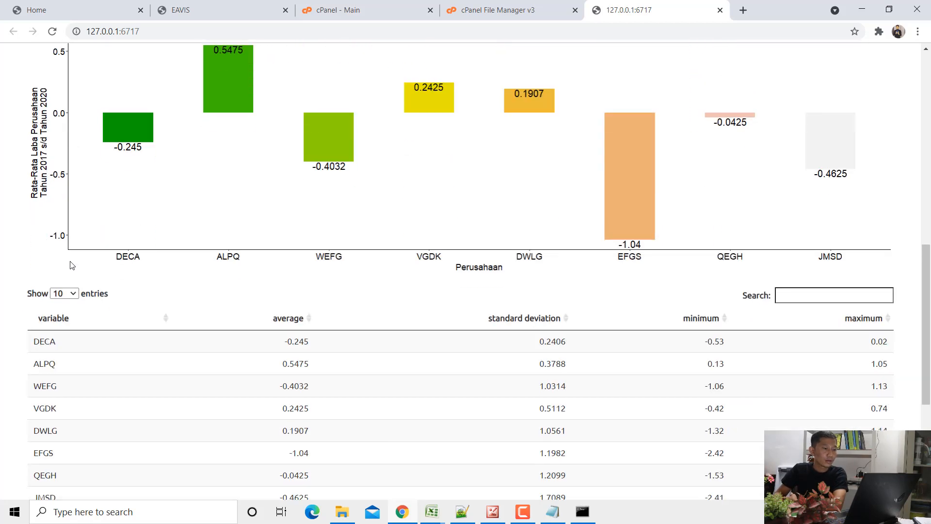
- Try the first Average & Standard Deviation option for the bar labels and return the setting to Average
scroll(72, 266, "up", 7)
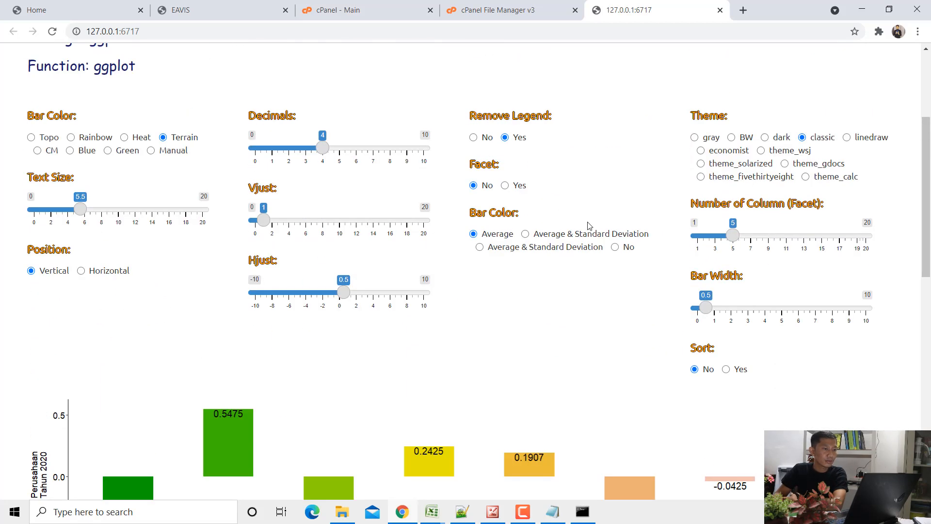
left_click(582, 234)
scroll(582, 237, "down", 3)
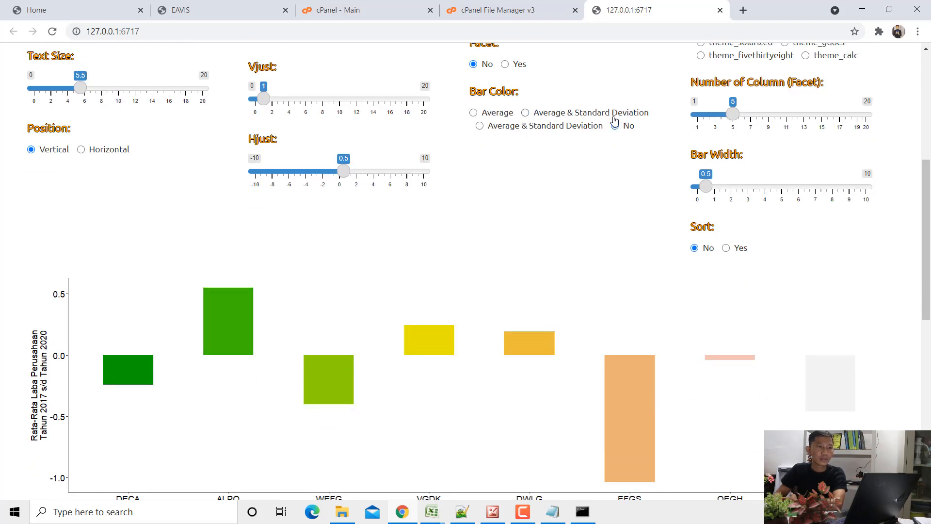
left_click(509, 117)
scroll(536, 139, "up", 1)
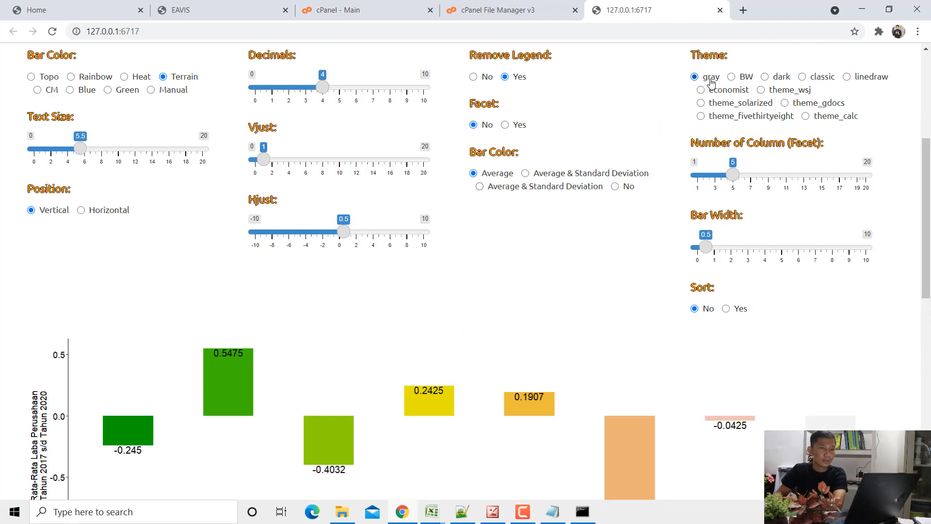
- Apply the economist theme to the average bar chart and set the bar color to Rainbow
left_click(726, 93)
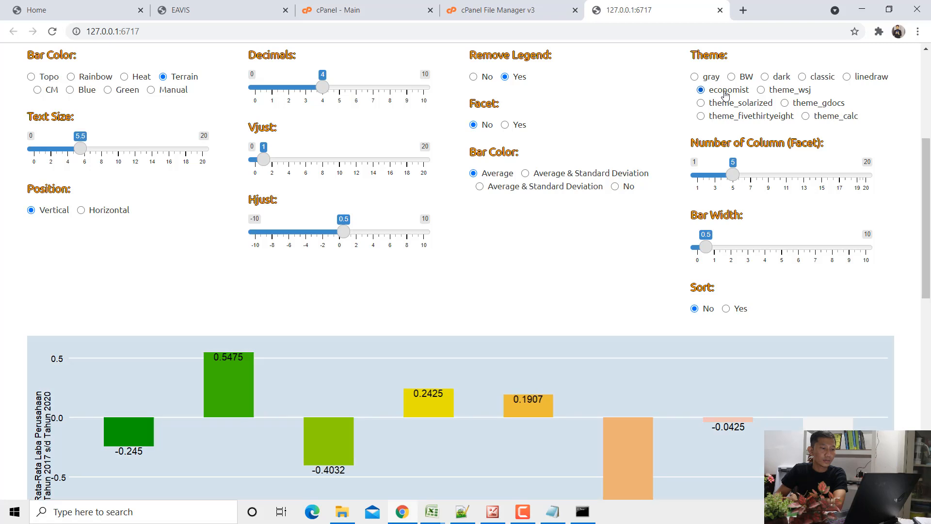
left_click(41, 79)
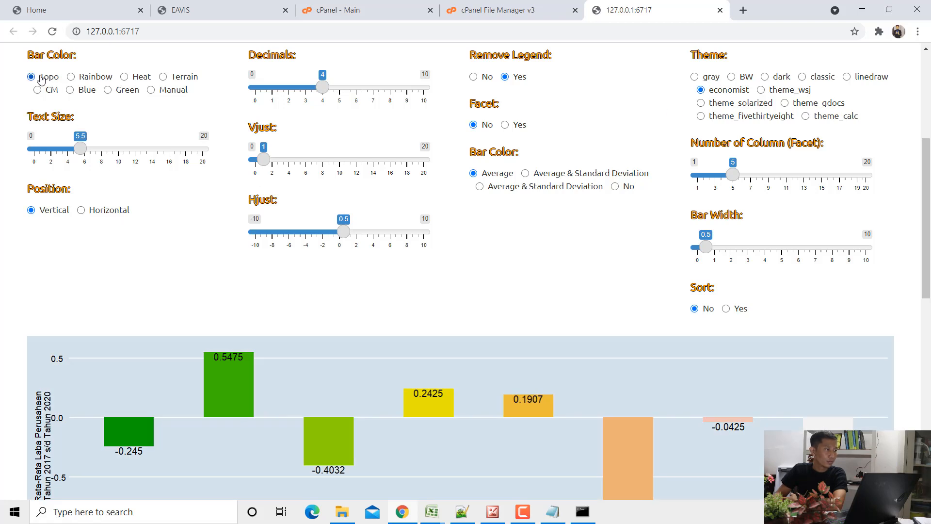
left_click(90, 79)
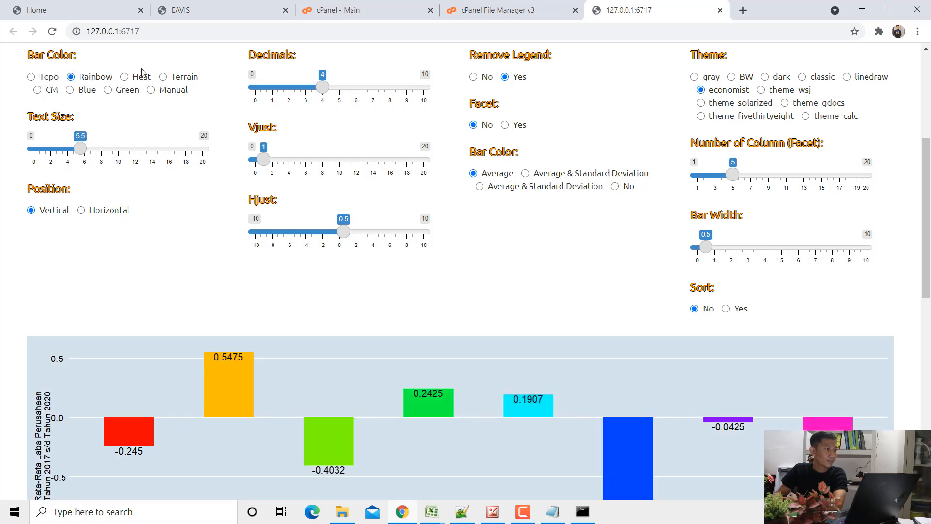
- Turn on sorting so the company bars are ordered by their average, and review the sorted chart
scroll(256, 202, "down", 3)
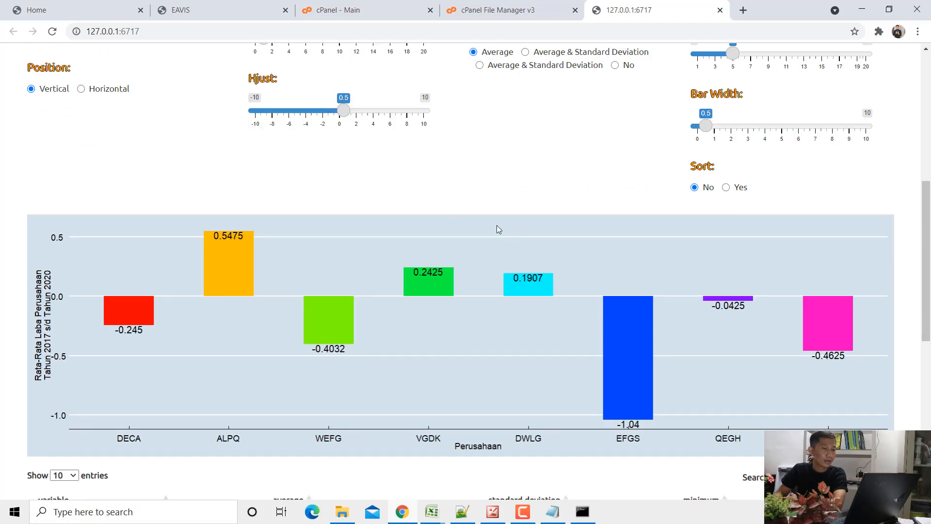
left_click(727, 187)
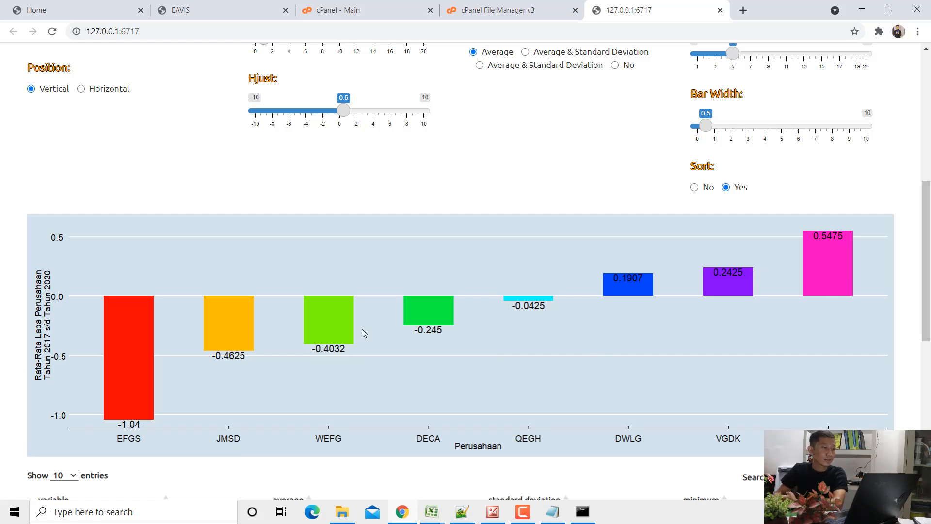
scroll(356, 325, "up", 4)
scroll(354, 325, "down", 6)
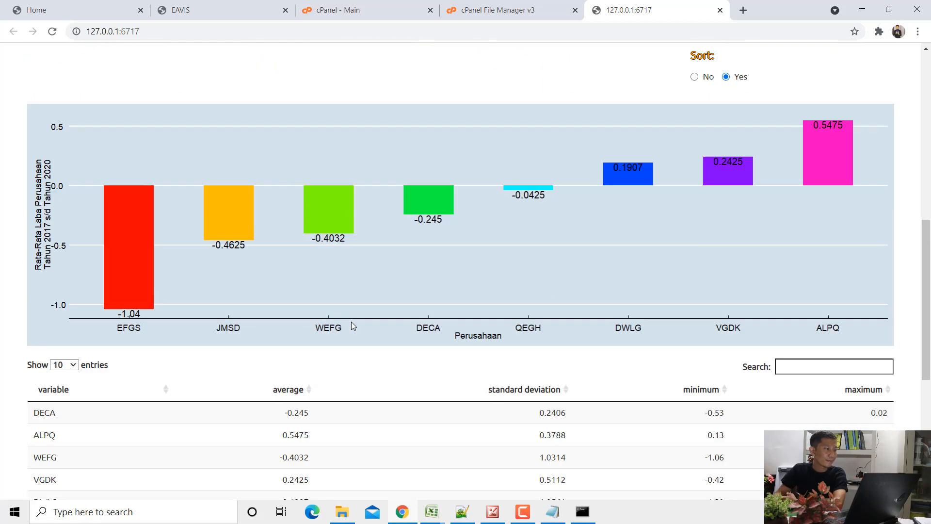
scroll(352, 322, "up", 1)
scroll(311, 331, "down", 5)
scroll(213, 238, "up", 4)
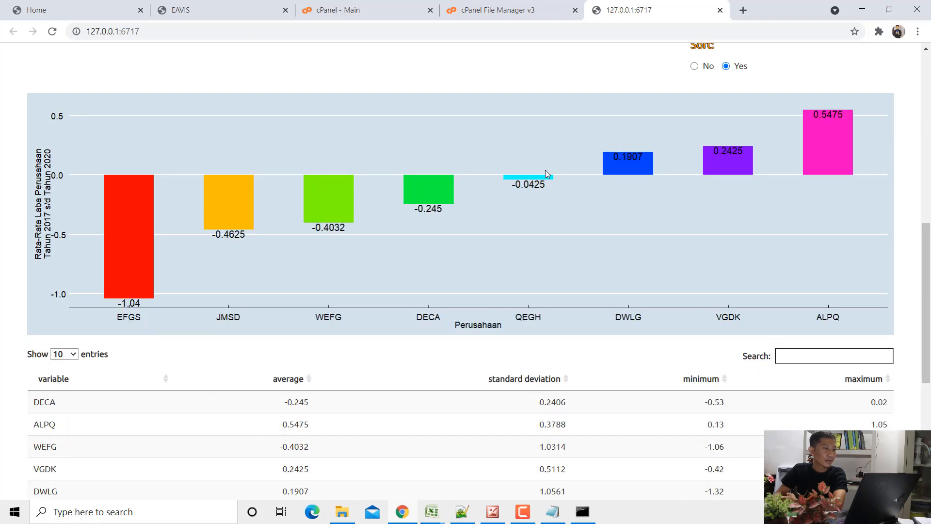
scroll(415, 228, "down", 5)
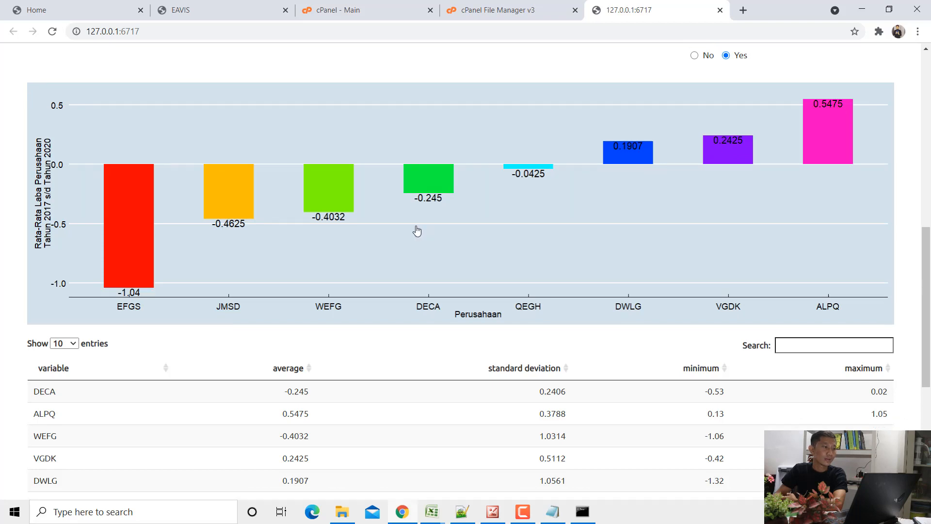
- Replace the manual color list with eight lines of "red" and set the bar color to Manual
key("ctrl+a")
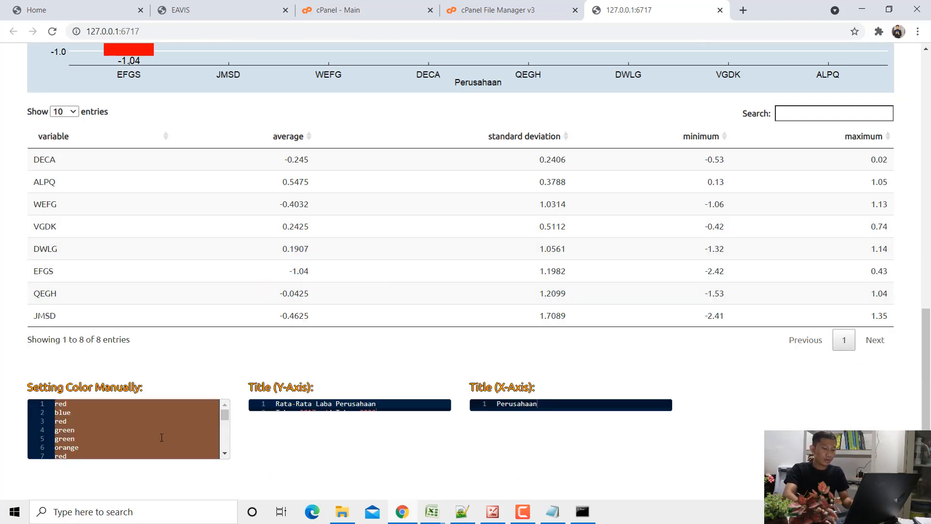
key("BackSpace")
key("Return")
type("red")
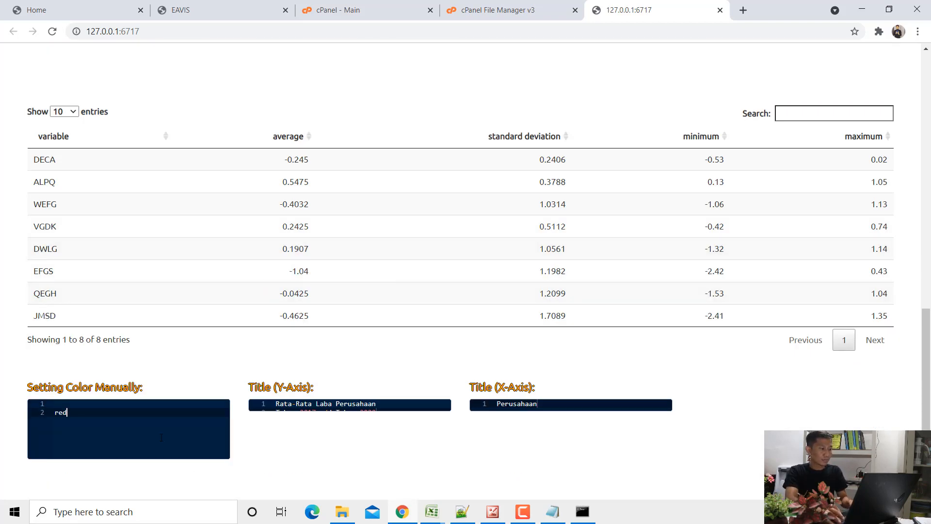
key("ctrl+a")
type("red")
key("Return")
type("red")
key("Return")
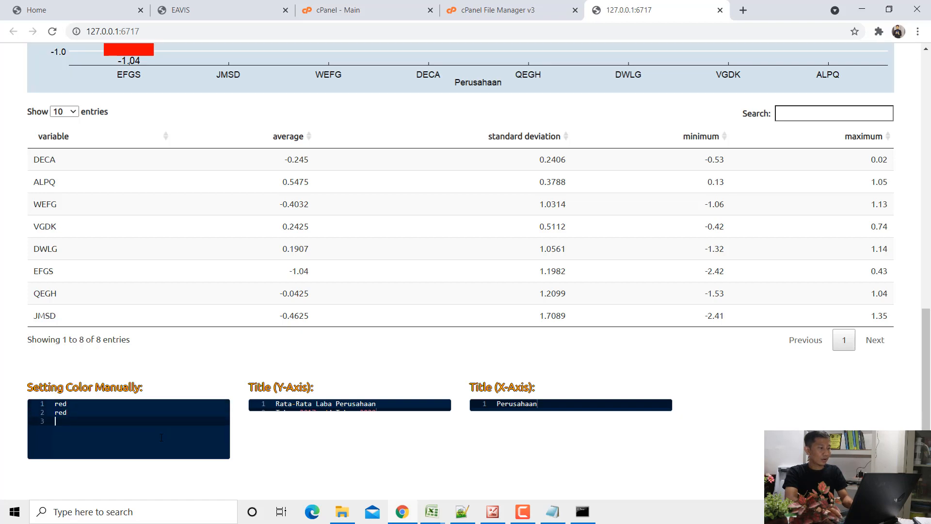
type("red")
key("Return")
type("red")
key("Return")
type("red")
key("Return")
type("red")
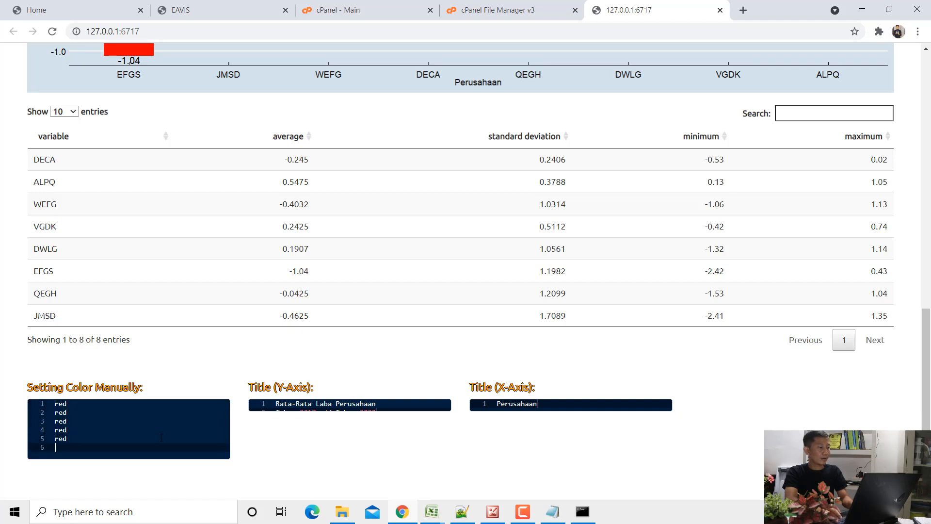
key("Return")
type("red")
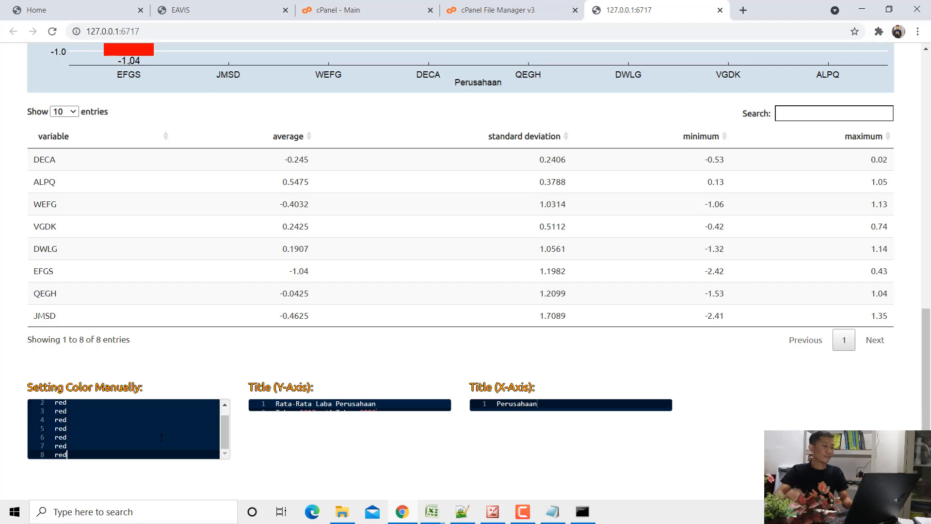
scroll(29, 273, "up", 14)
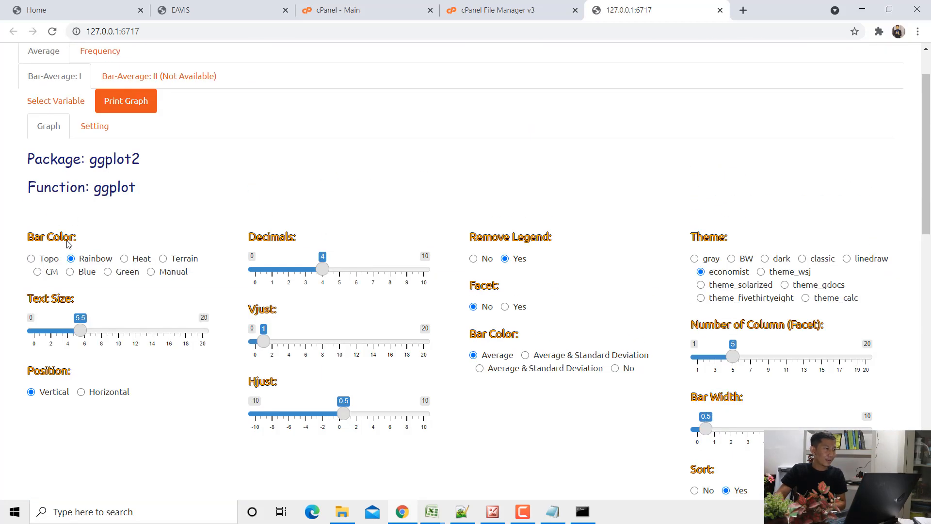
scroll(167, 286, "down", 8)
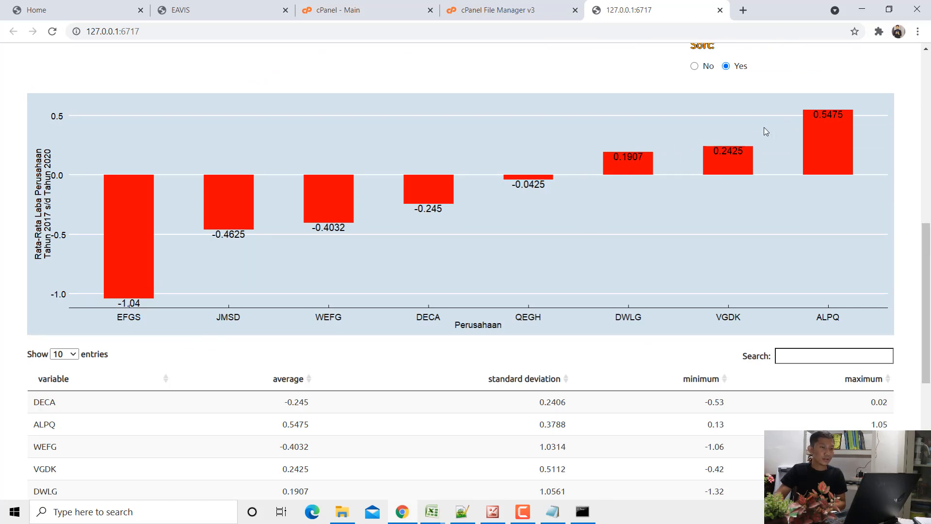
- Change the sixth entry of the manual color list to "green"
scroll(156, 346, "down", 6)
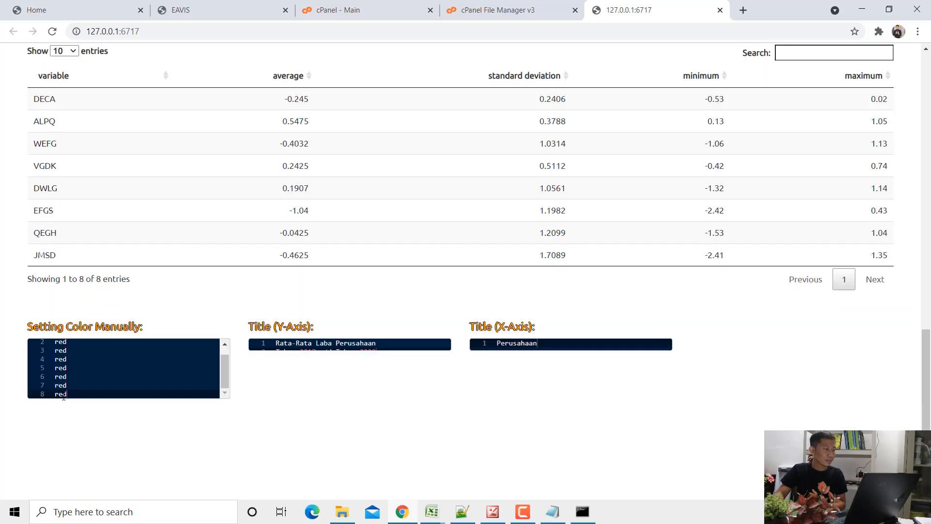
left_click_drag(69, 378, 55, 376)
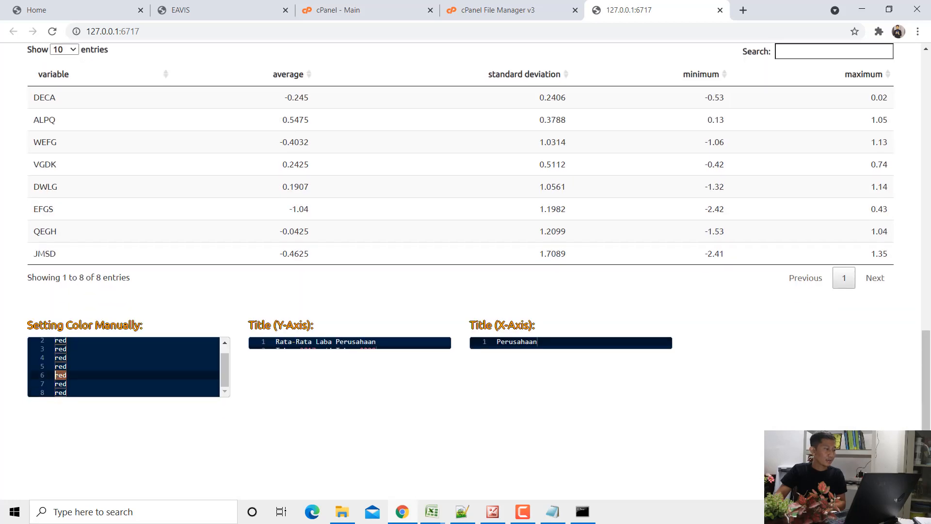
left_click(75, 377)
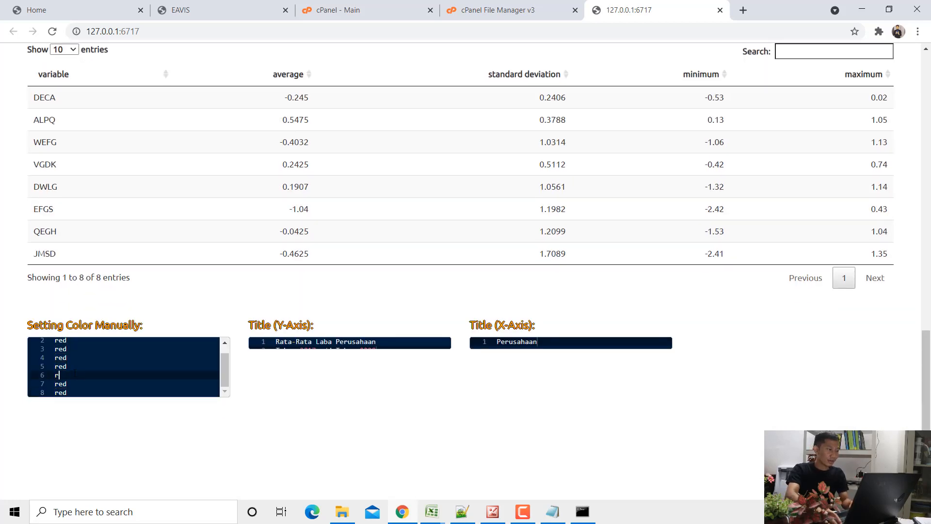
key("BackSpace")
key("BackSpace")
key("BackSpace")
type("green")
scroll(436, 217, "up", 5)
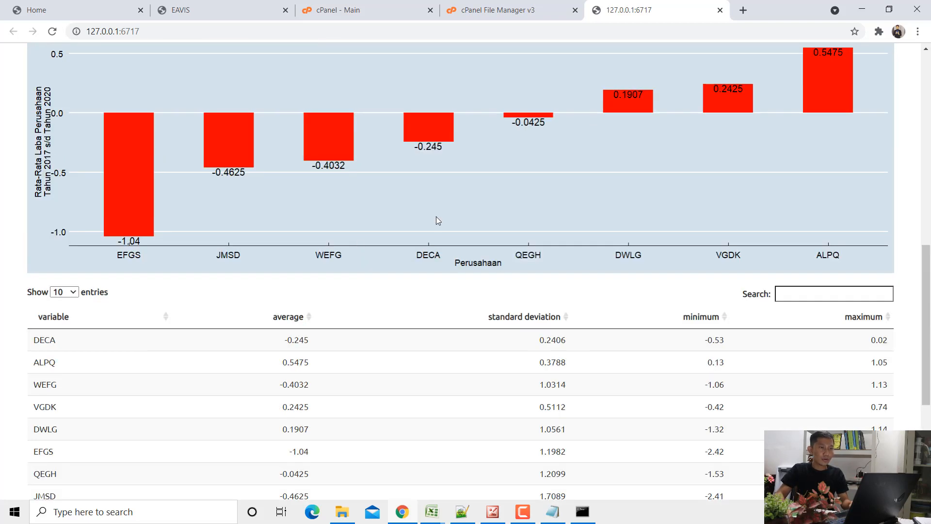
- Change the seventh and eighth entries of the manual color list to "green"
scroll(624, 103, "down", 5)
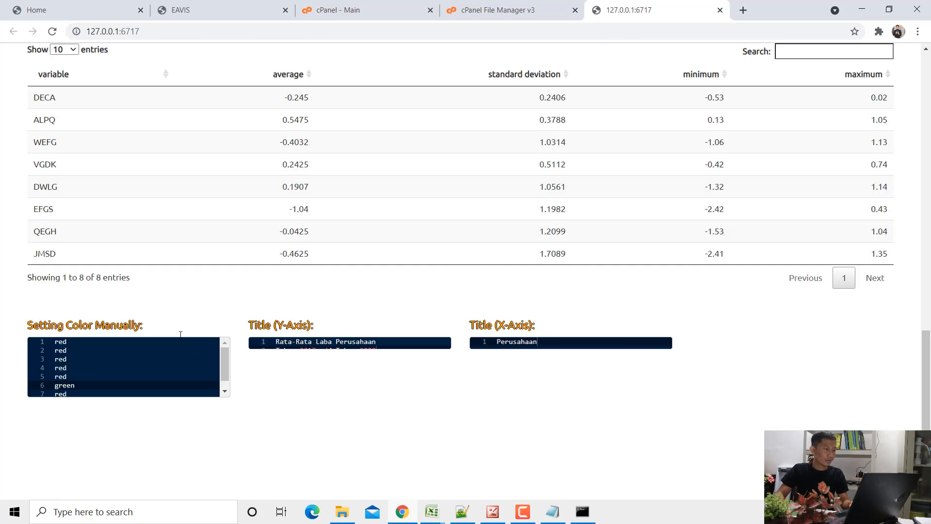
left_click(82, 393)
key("BackSpace")
key("BackSpace")
key("BackSpace")
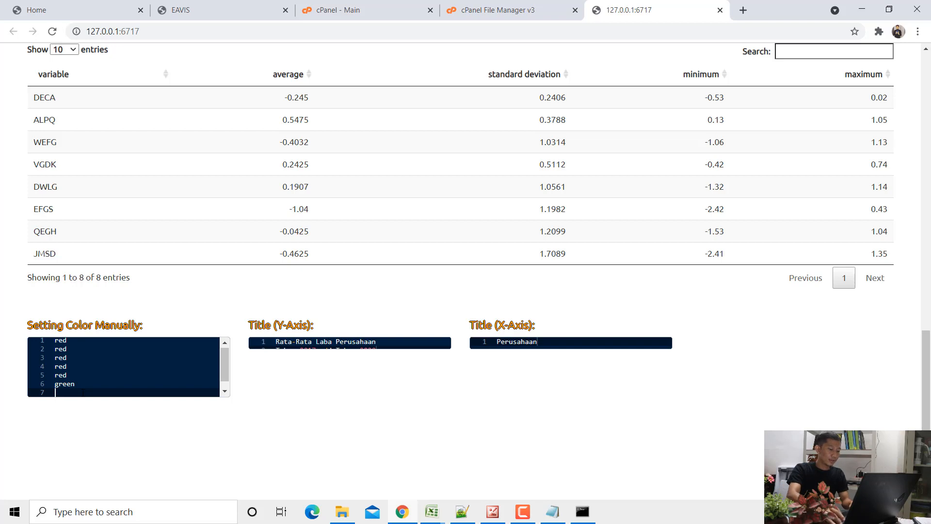
type("green")
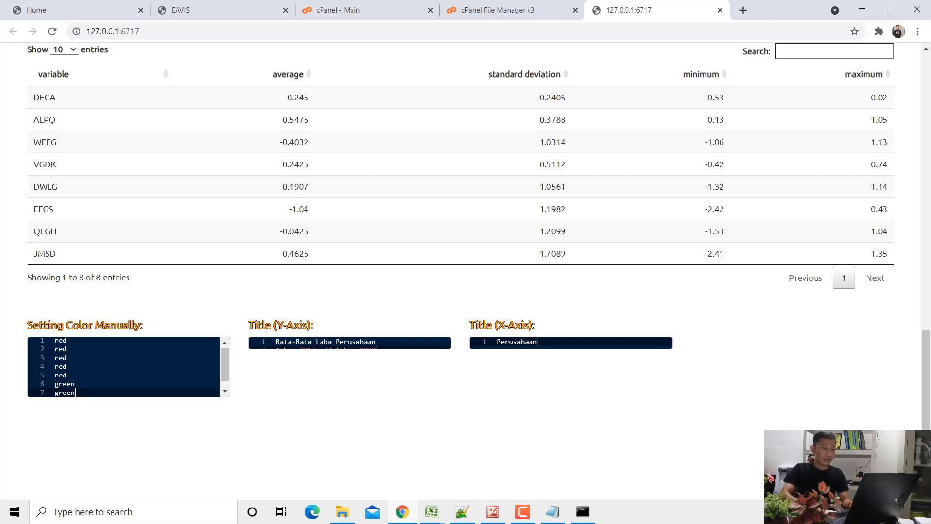
key("Return")
type("red")
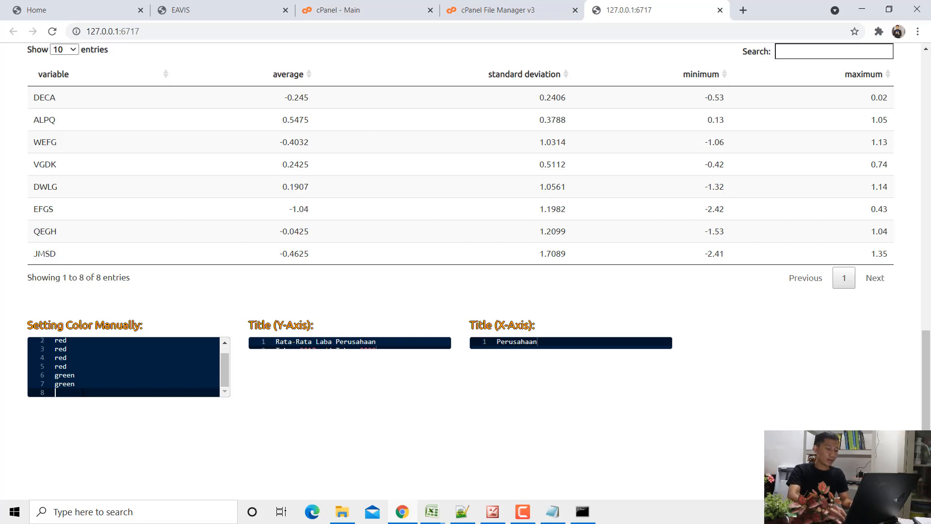
key("BackSpace")
key("BackSpace")
key("BackSpace")
type("green")
scroll(209, 214, "up", 6)
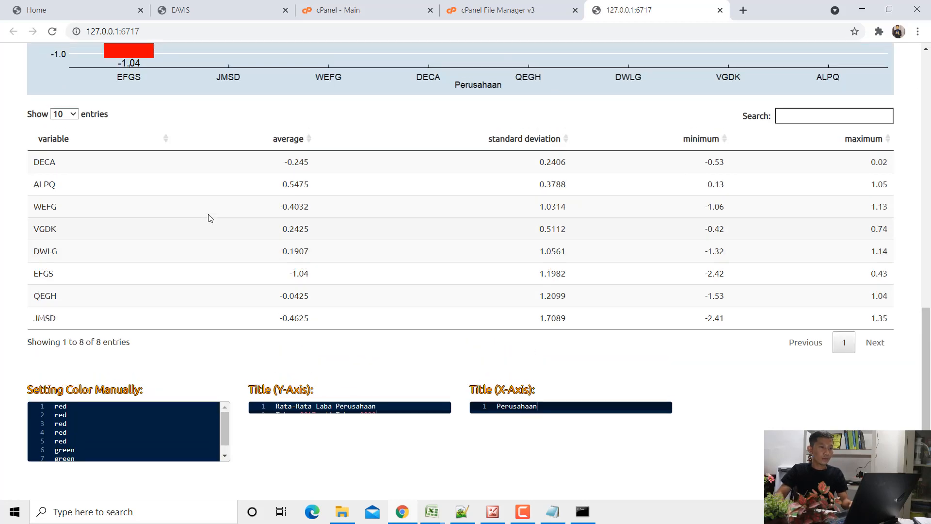
- Shrink the browser window and save the chart to the Desktop as the PNG image GAMBAR, overwriting the existing file
left_click(890, 9)
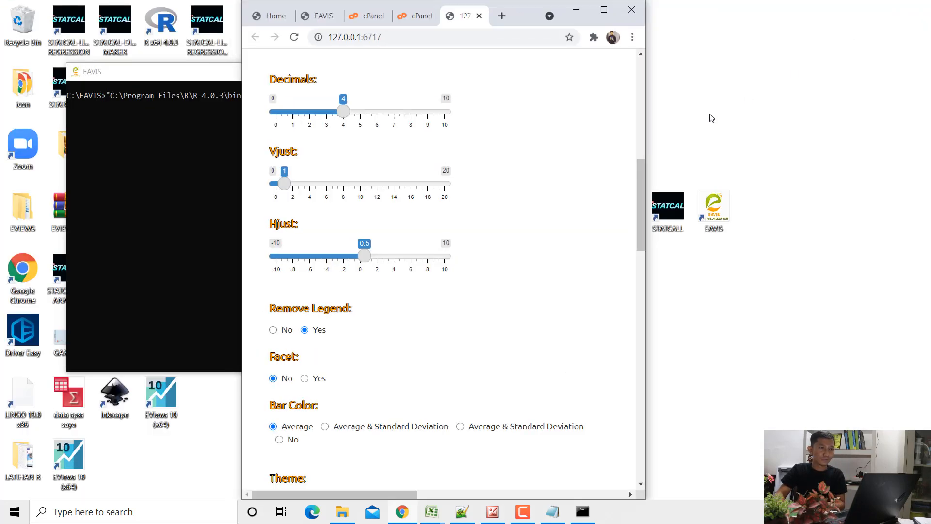
scroll(485, 202, "down", 3)
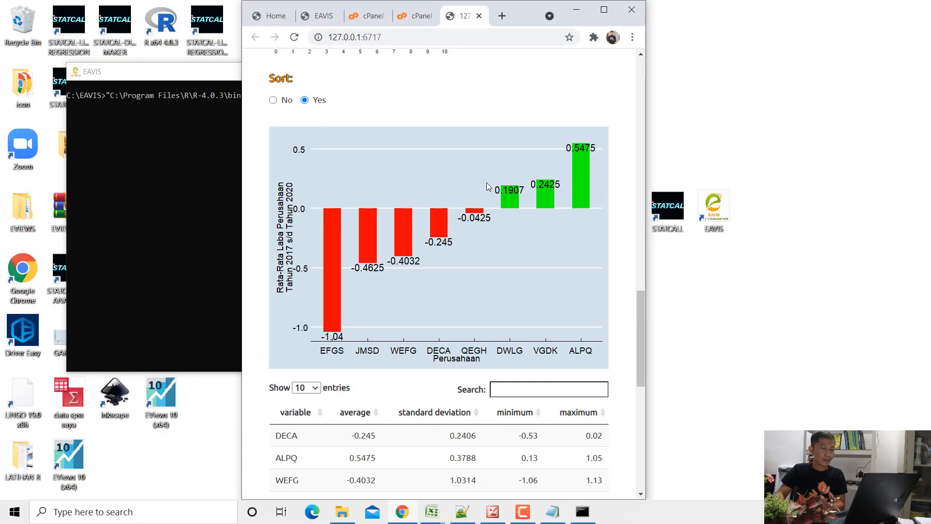
right_click(476, 159)
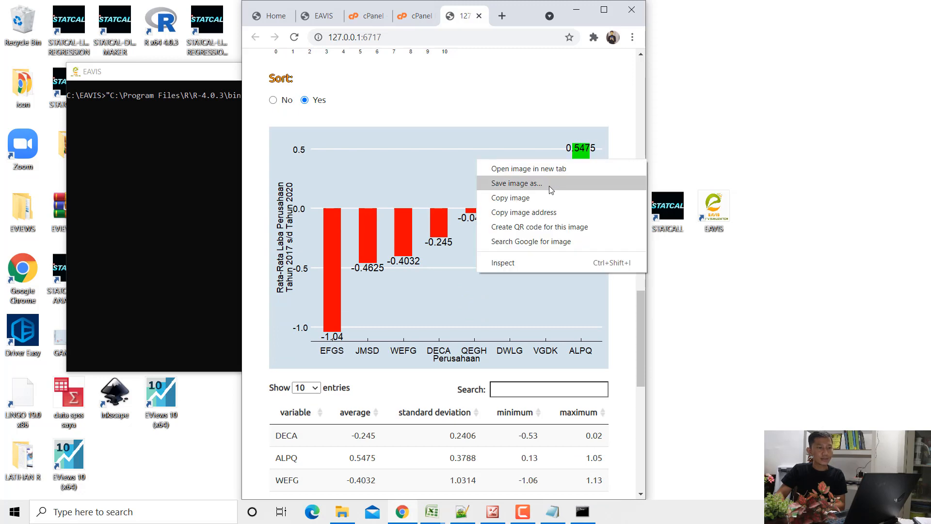
left_click(524, 184)
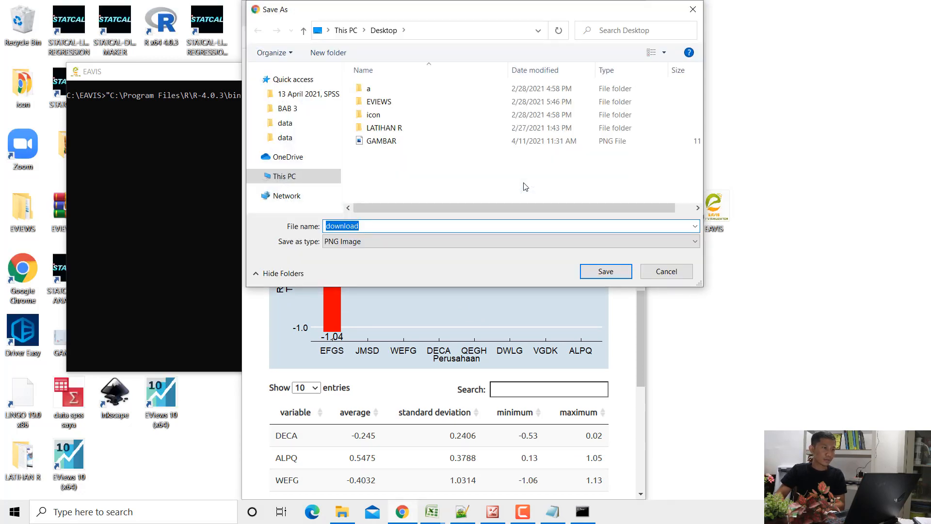
left_click(388, 141)
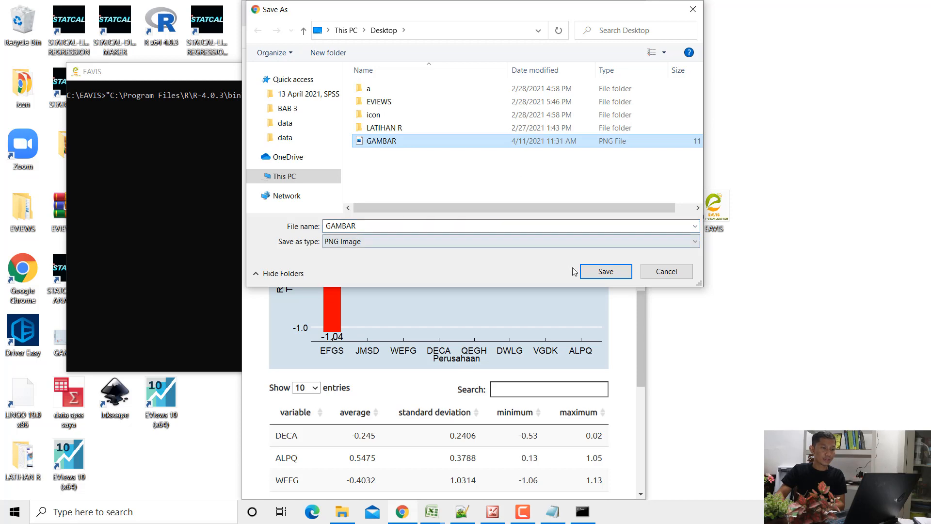
left_click(593, 273)
left_click(496, 262)
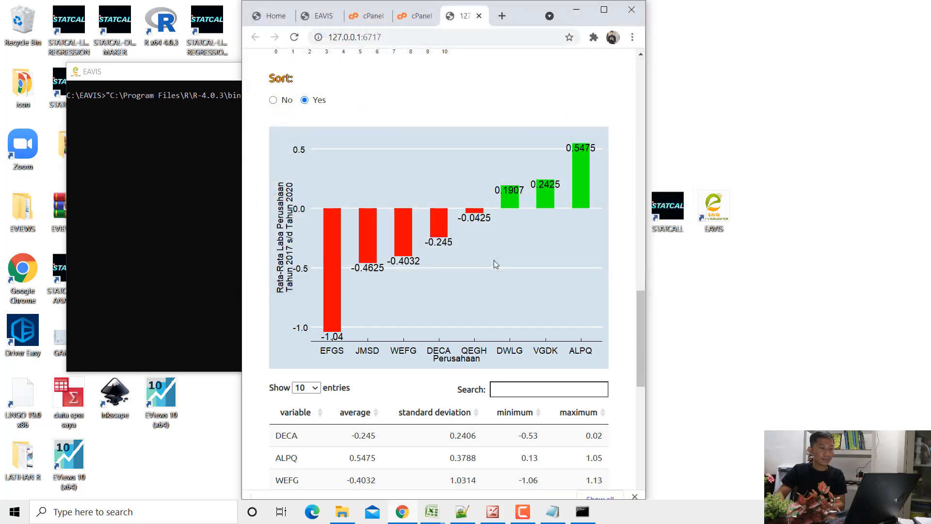
- Launch Microsoft Word with a new blank document
key("super")
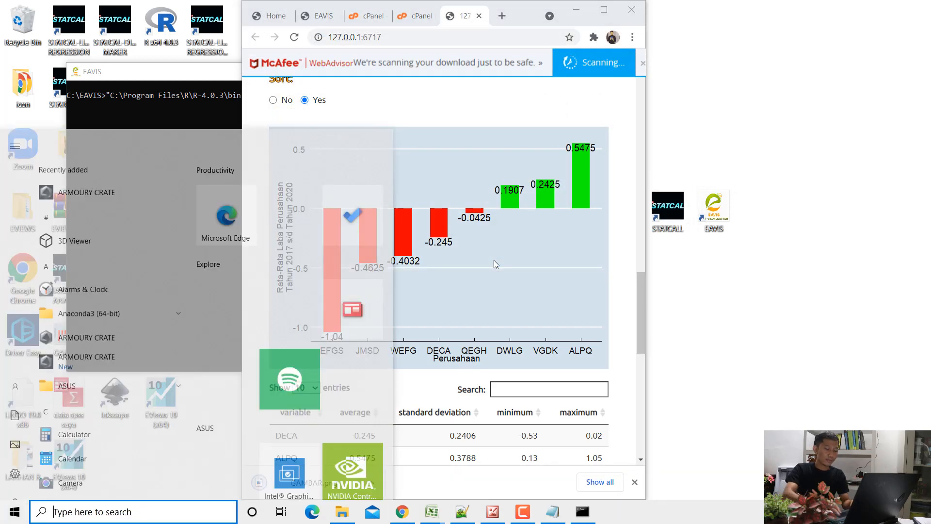
type("word")
key("Return")
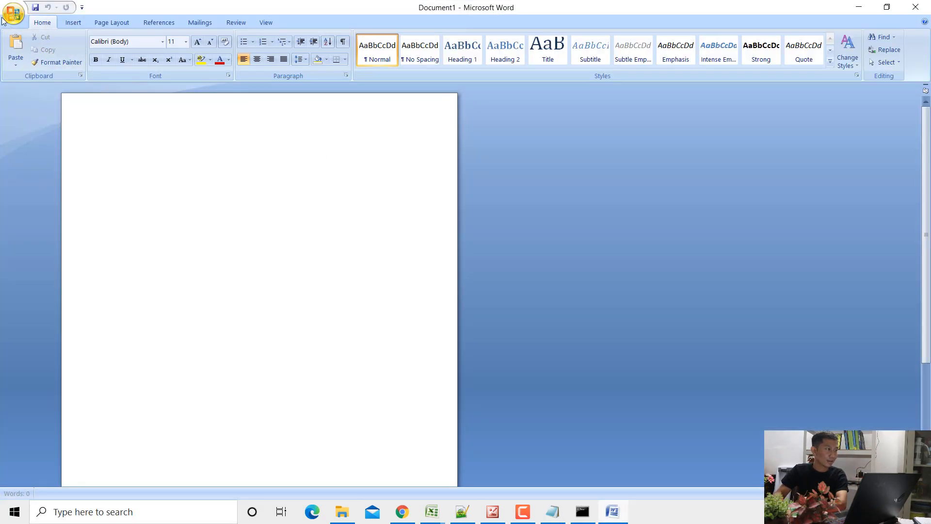
- Insert the picture GAMBAR from the Desktop folder into the blank document
left_click(7, 16)
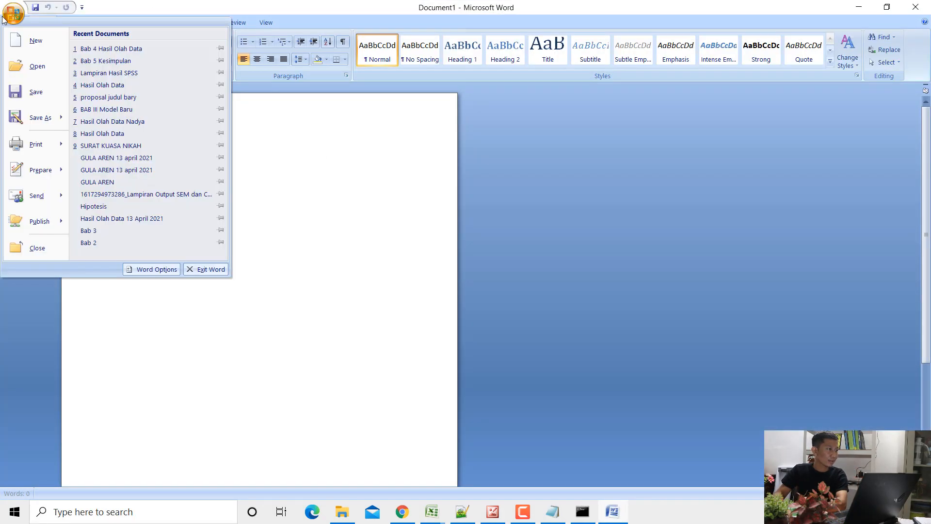
left_click(269, 172)
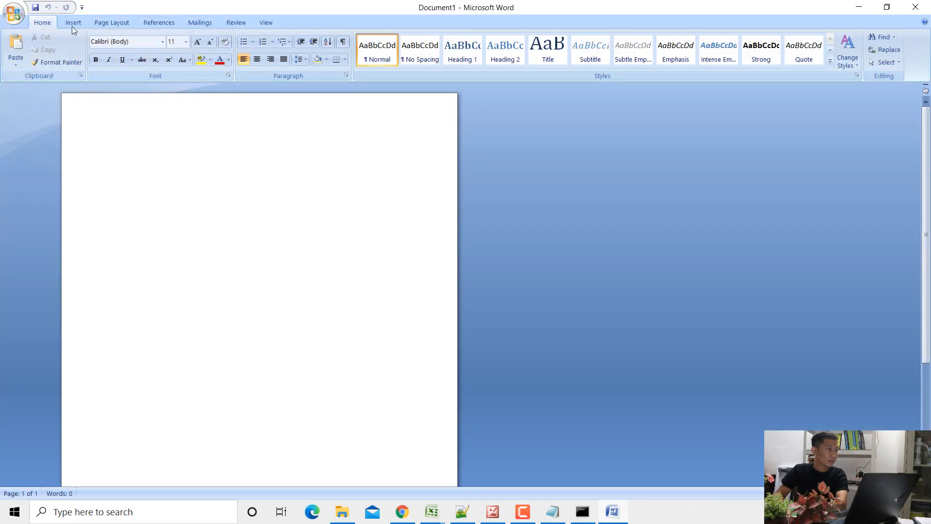
left_click(71, 23)
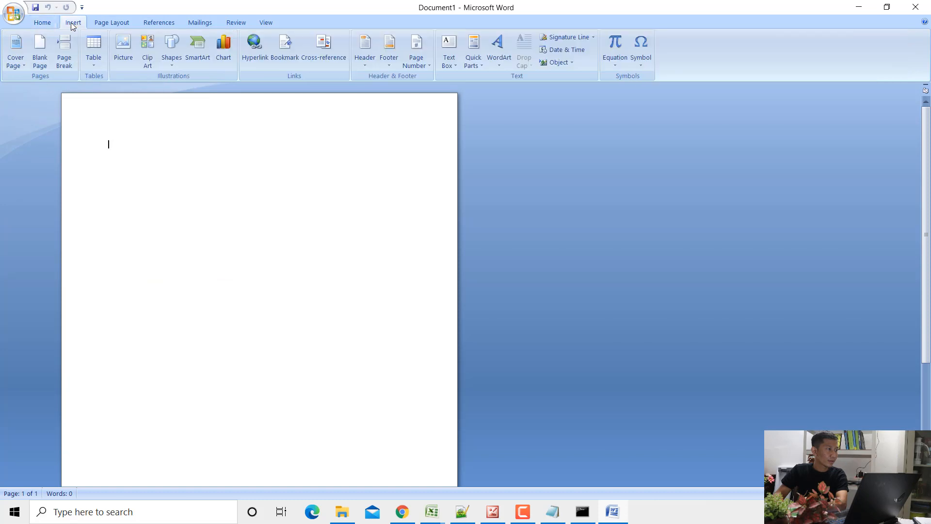
left_click(117, 47)
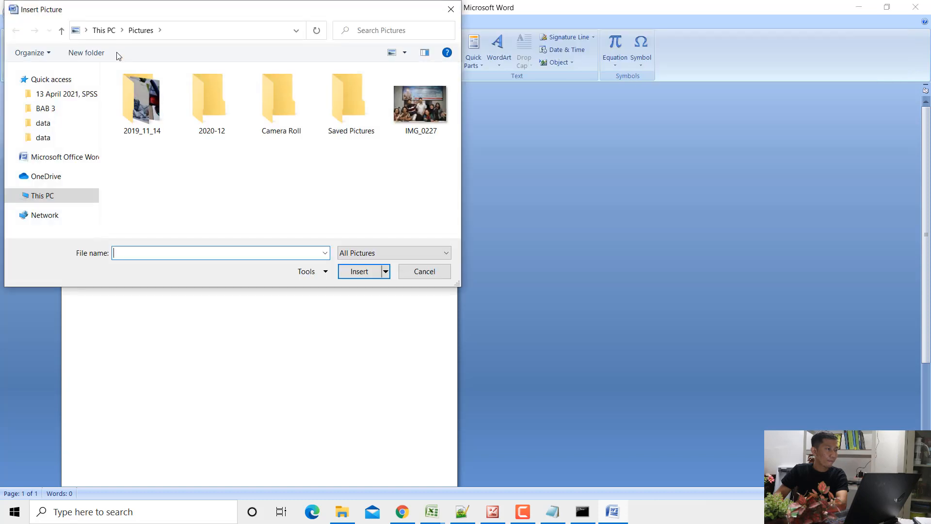
left_click(51, 195)
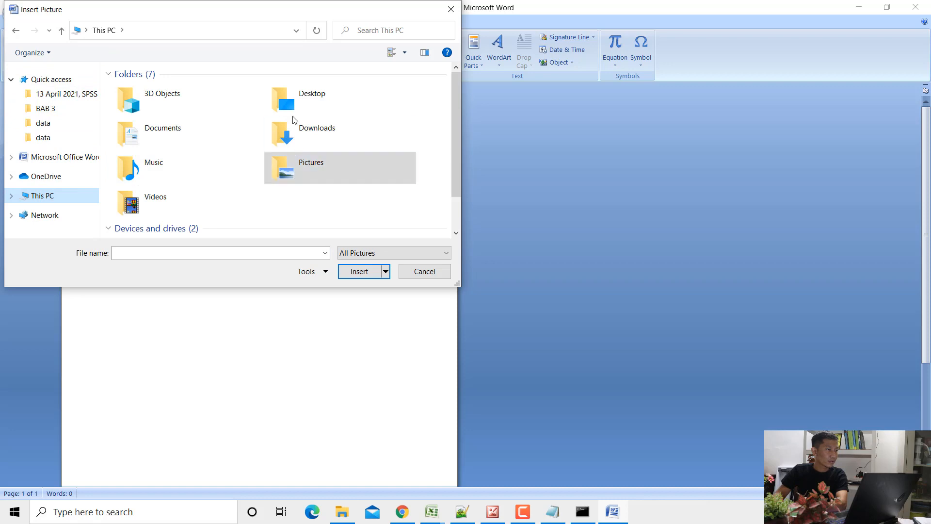
double_click(288, 104)
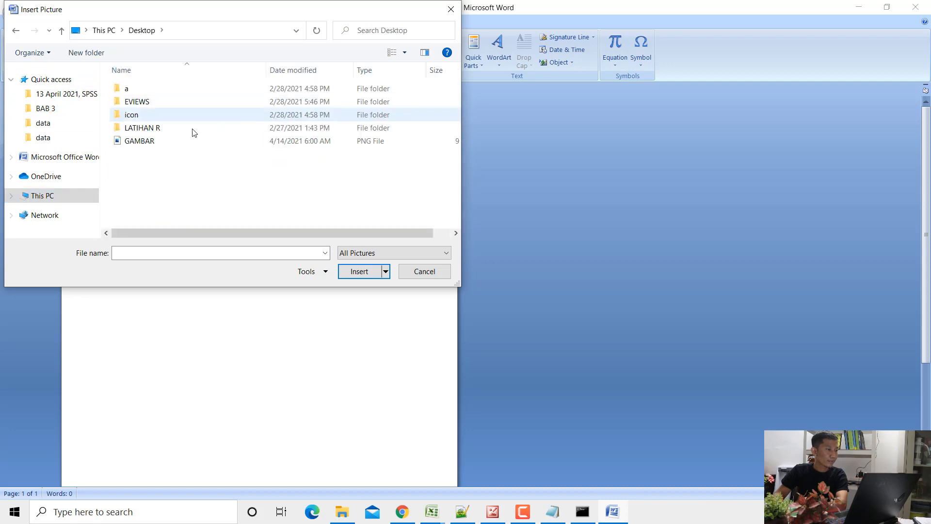
double_click(134, 140)
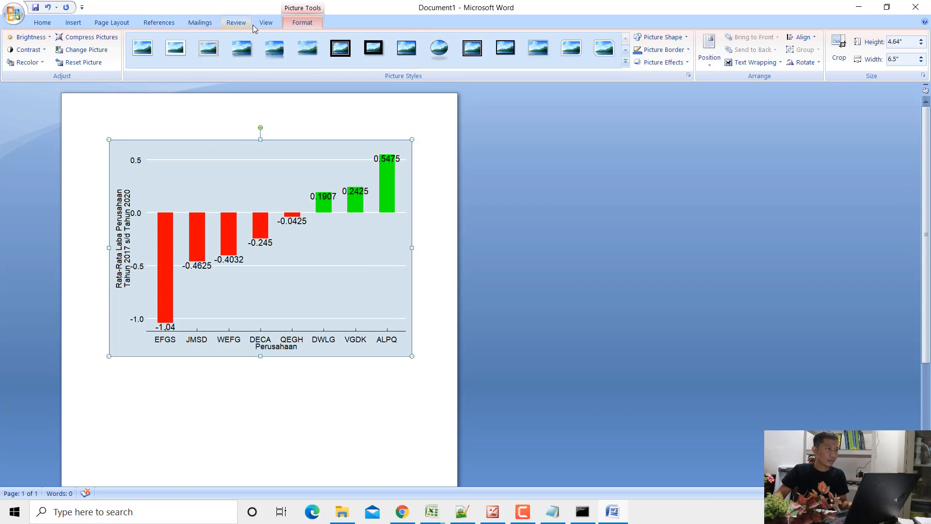
- Shrink the inserted chart picture proportionally to slightly under two thirds of its size and center it horizontally on the page
left_click(266, 22)
left_click(292, 48)
scroll(630, 307, "down", 3)
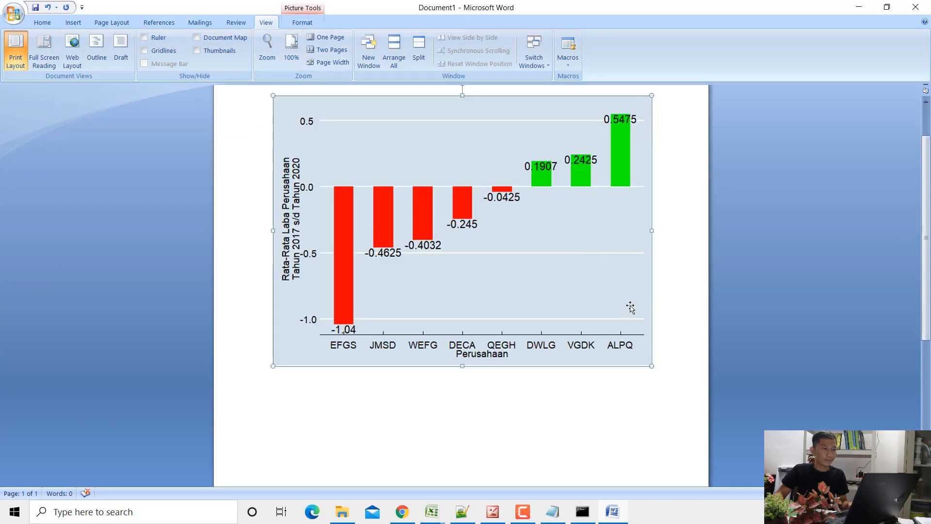
left_click_drag(606, 332, 508, 253)
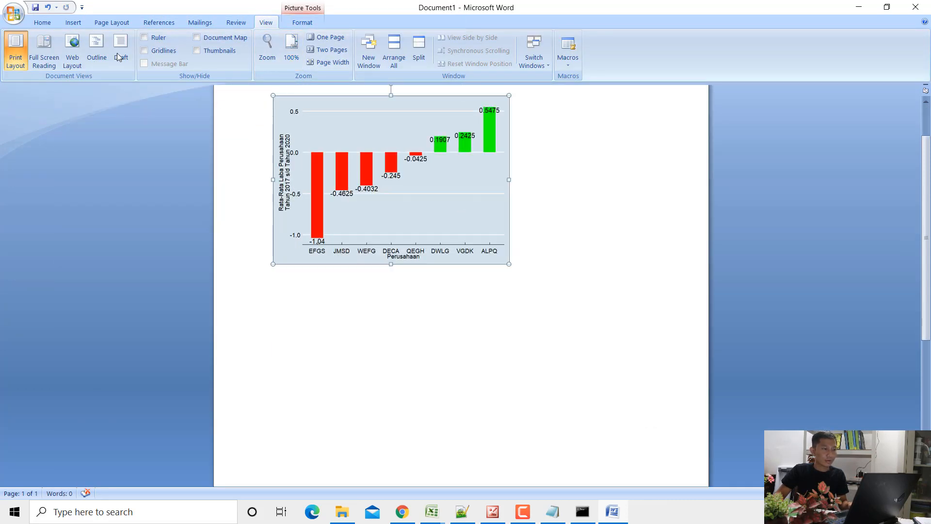
left_click(46, 23)
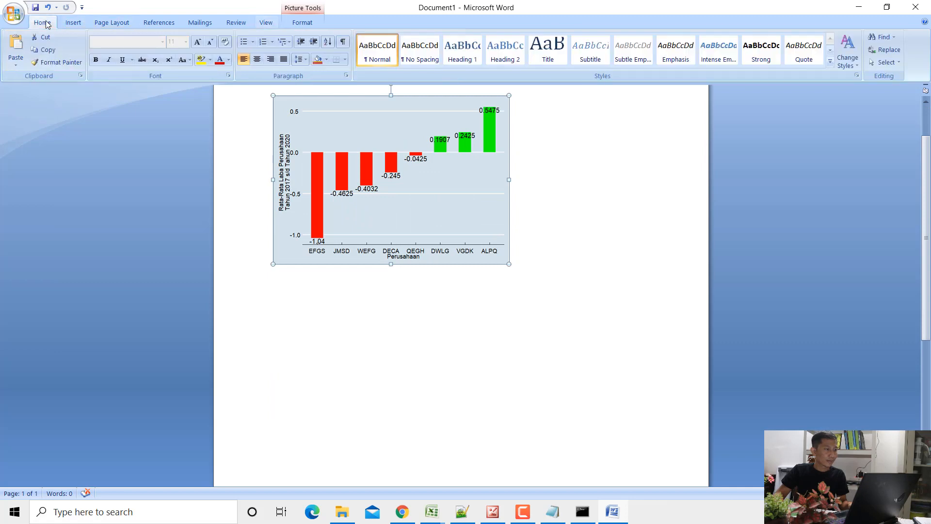
left_click(259, 59)
scroll(543, 297, "up", 3)
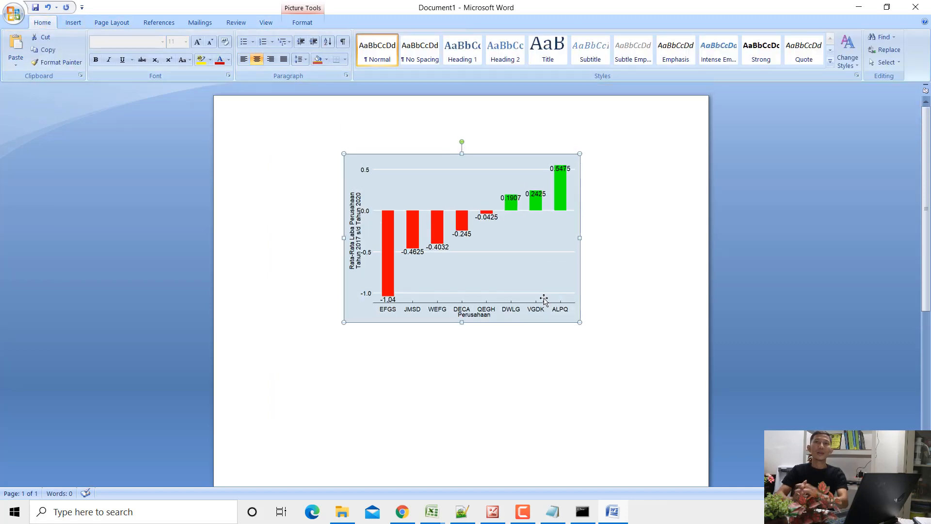